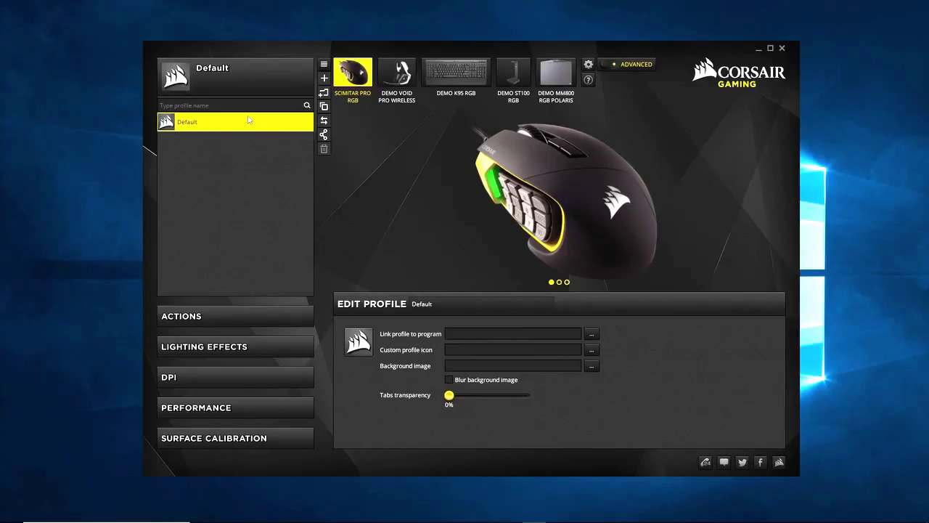
Look through the mouse's Actions, Lighting Effects, DPI, Performance and Surface Calibration settings, then return to the profile list
left_click(231, 85)
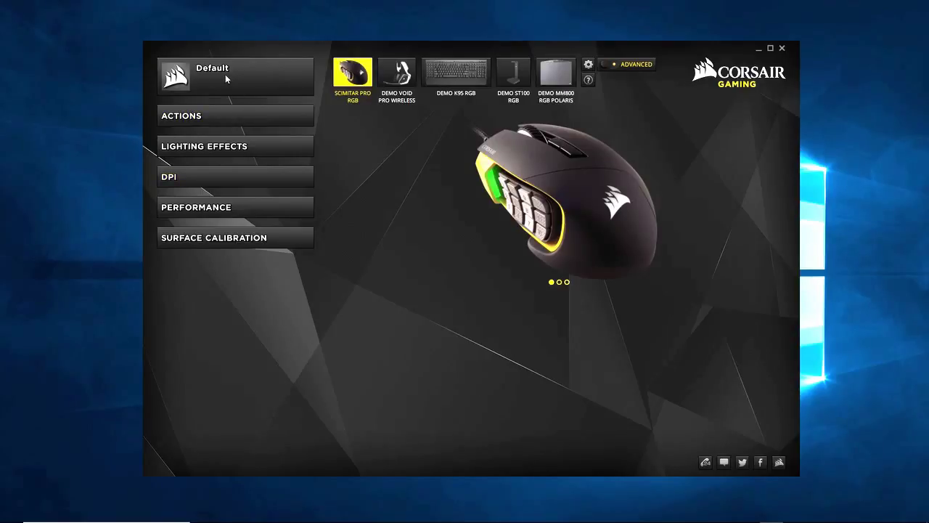
left_click(225, 74)
left_click(235, 317)
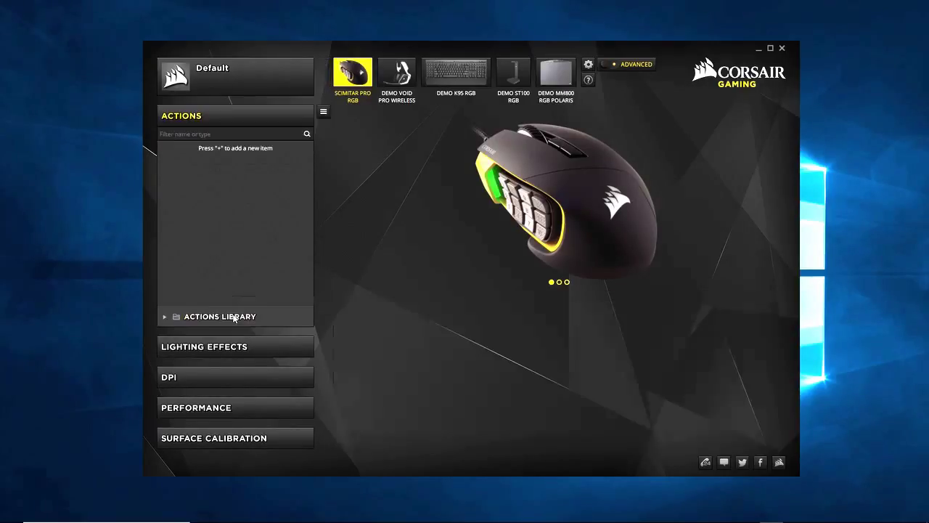
left_click(225, 348)
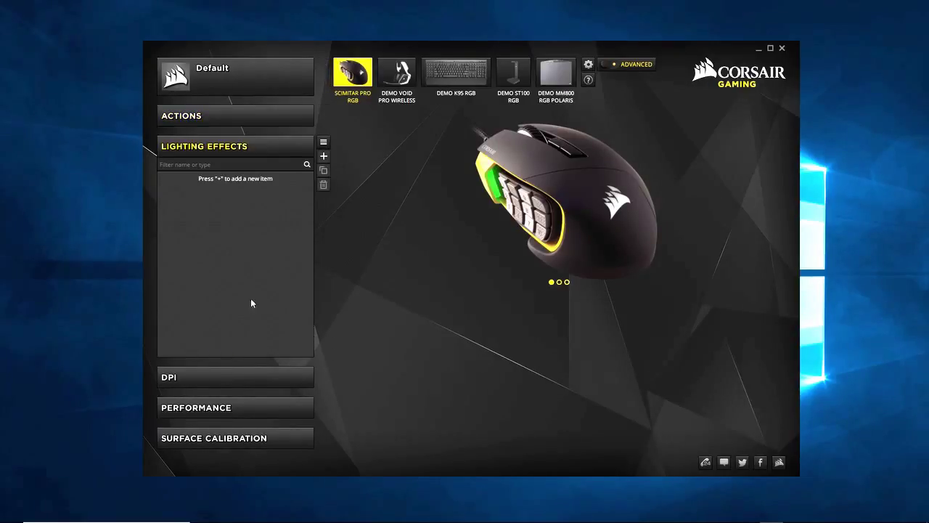
left_click(215, 380)
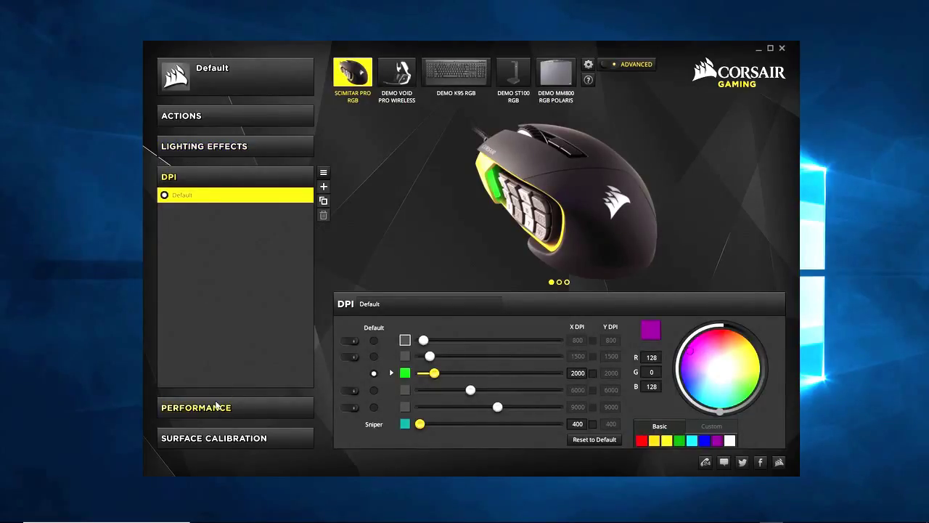
left_click(214, 408)
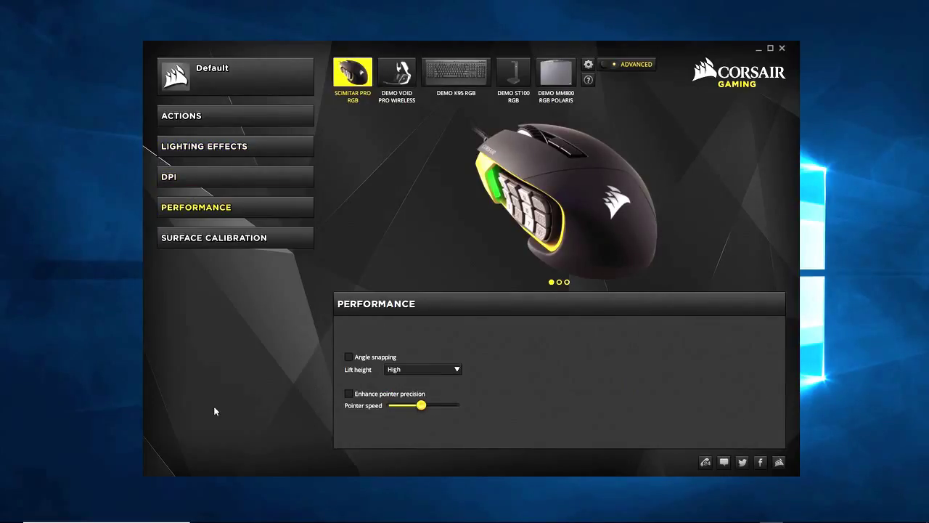
left_click(190, 239)
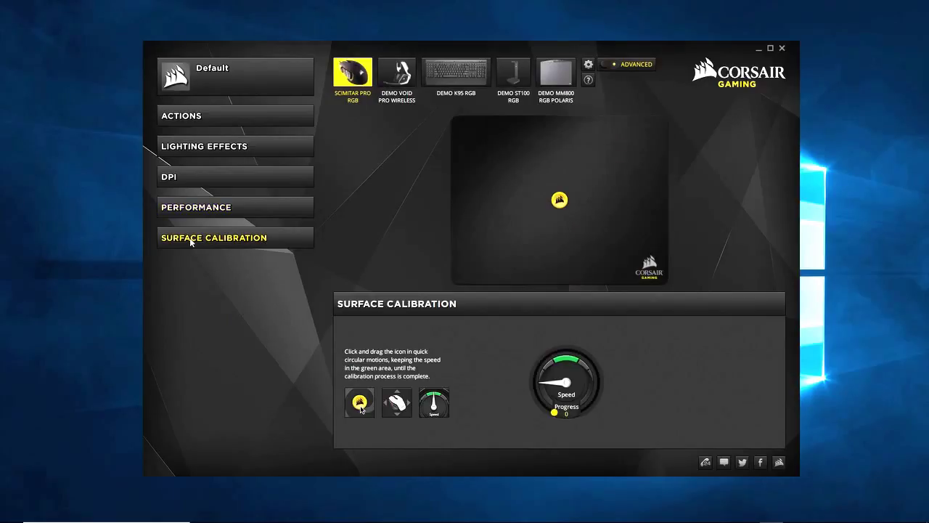
left_click(226, 80)
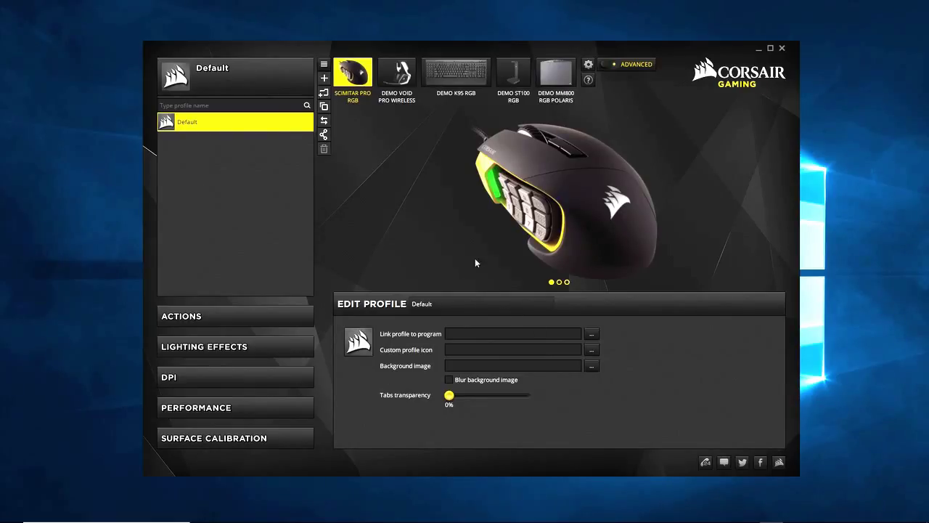
Create a new software profile and browse Downloads and Program Files (x86) for an application to link to it
left_click(324, 78)
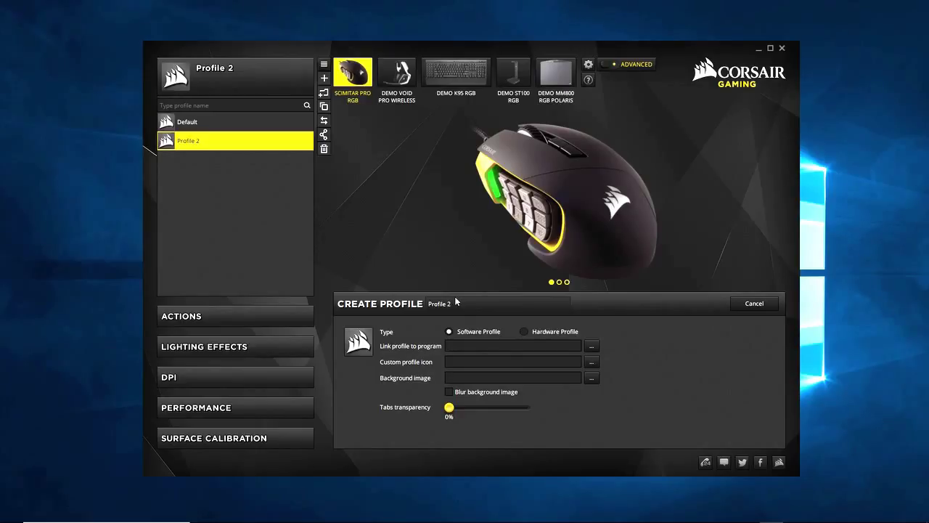
mouse_move(556, 332)
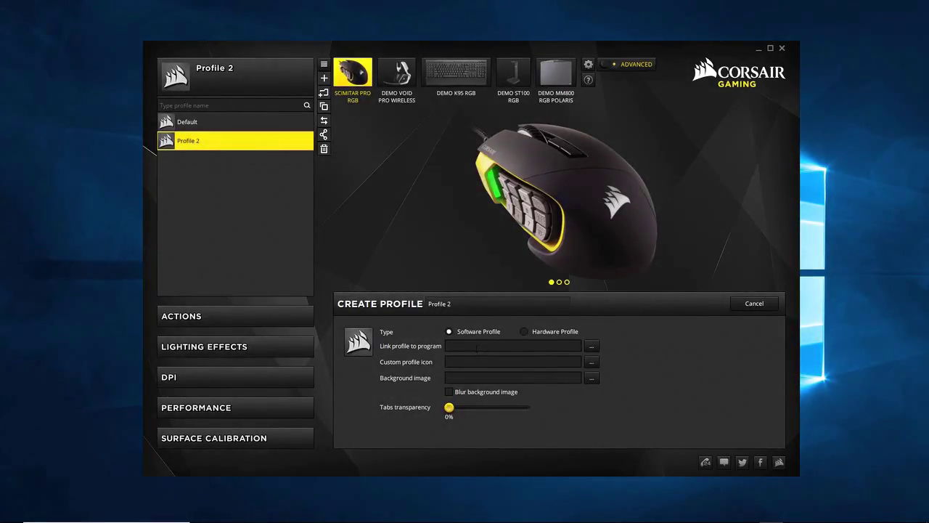
left_click(592, 346)
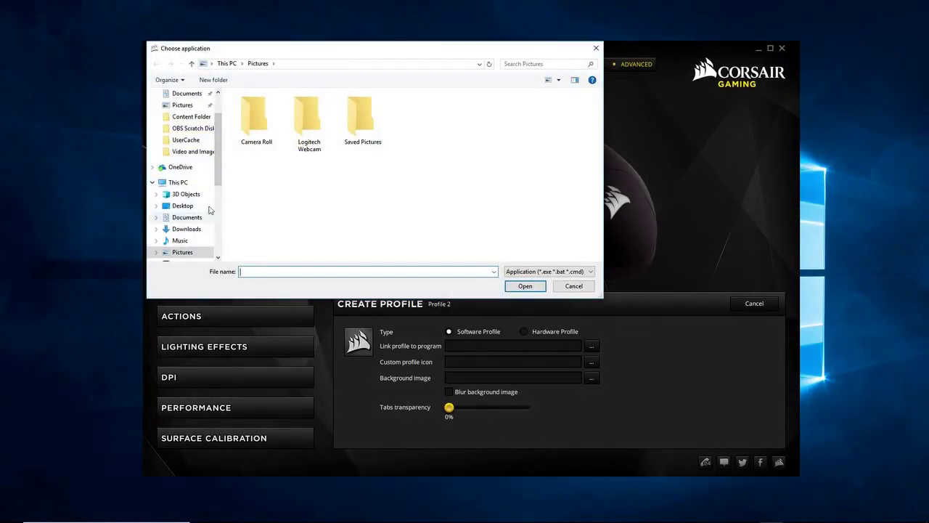
scroll(217, 145, "up", 2)
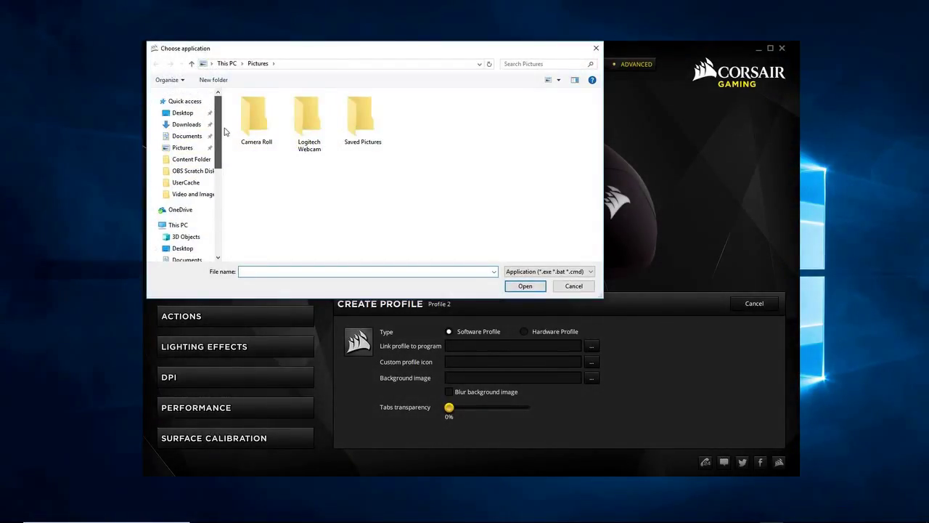
scroll(218, 167, "down", 3)
scroll(186, 229, "up", 2)
left_click(187, 229)
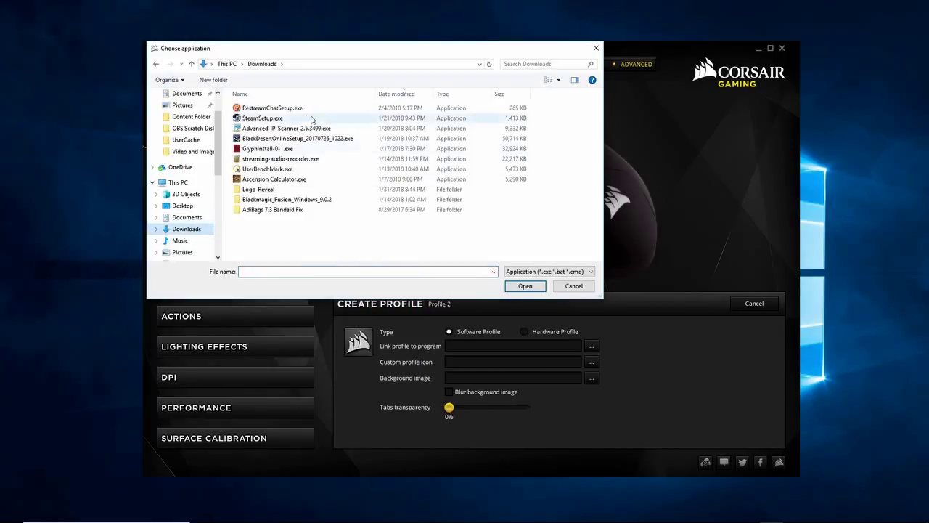
scroll(192, 206, "down", 2)
left_click(187, 205)
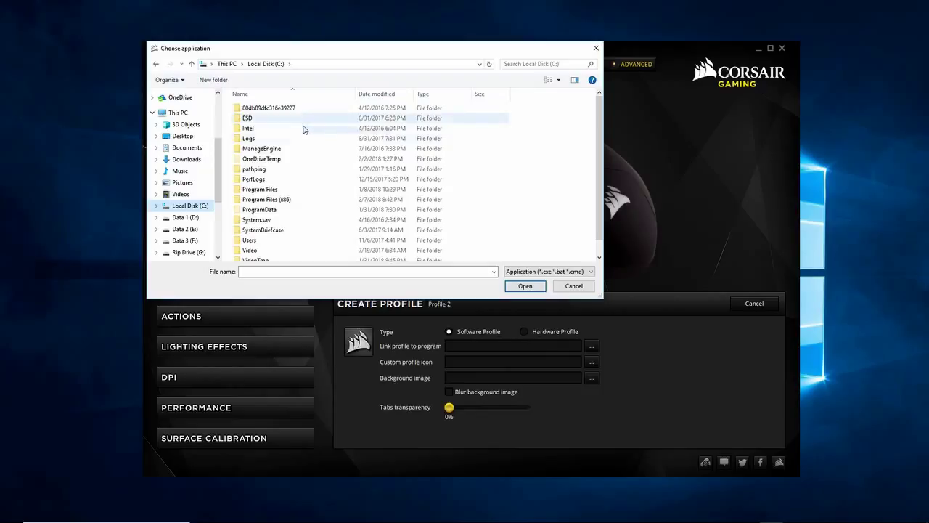
scroll(307, 143, "down", 1)
double_click(267, 188)
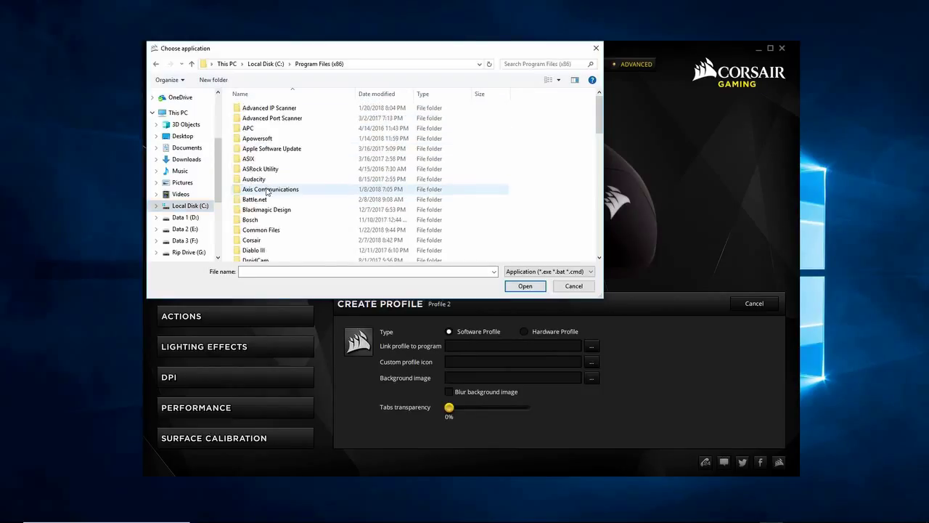
double_click(278, 109)
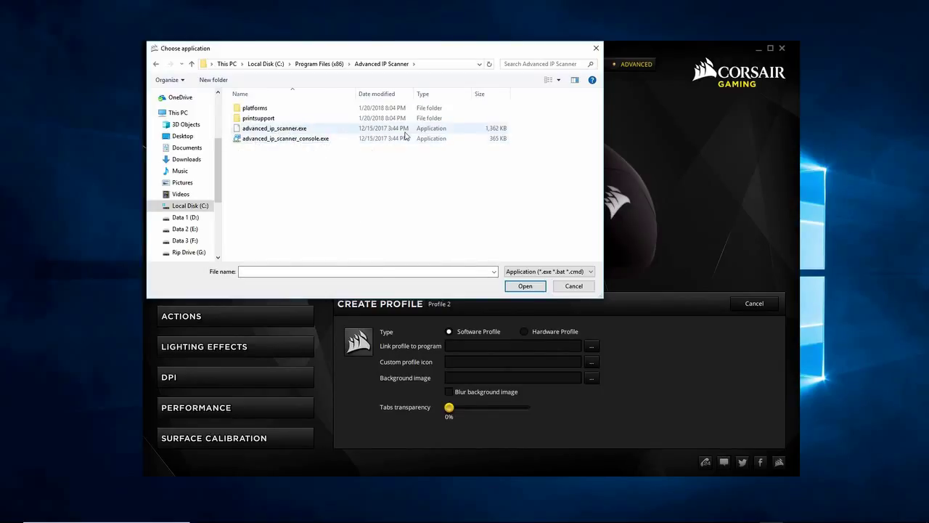
left_click(596, 48)
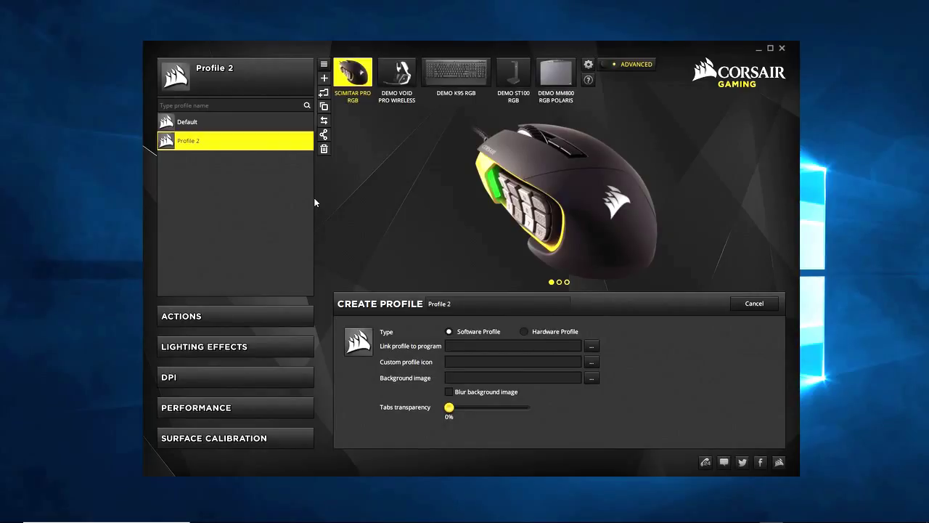
Switch briefly to the Default profile, then select Profile 2 and delete it
left_click(237, 124)
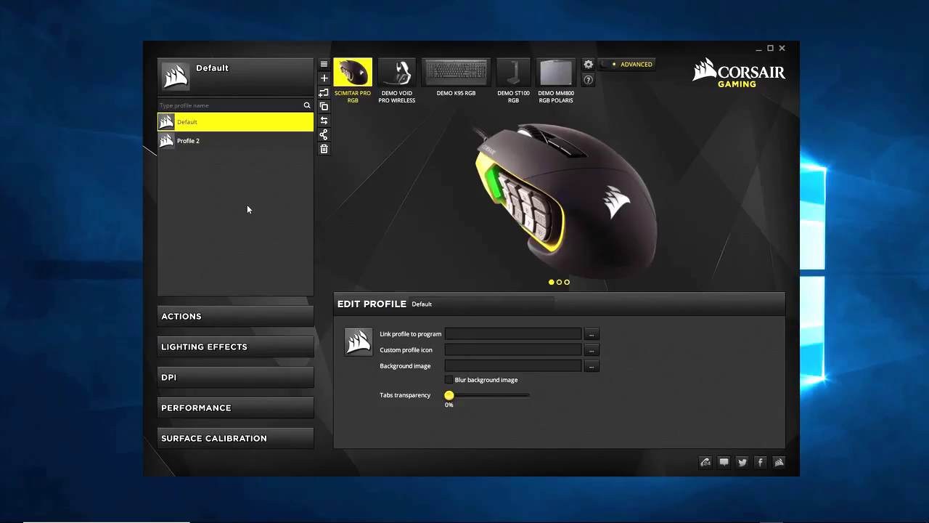
left_click(221, 140)
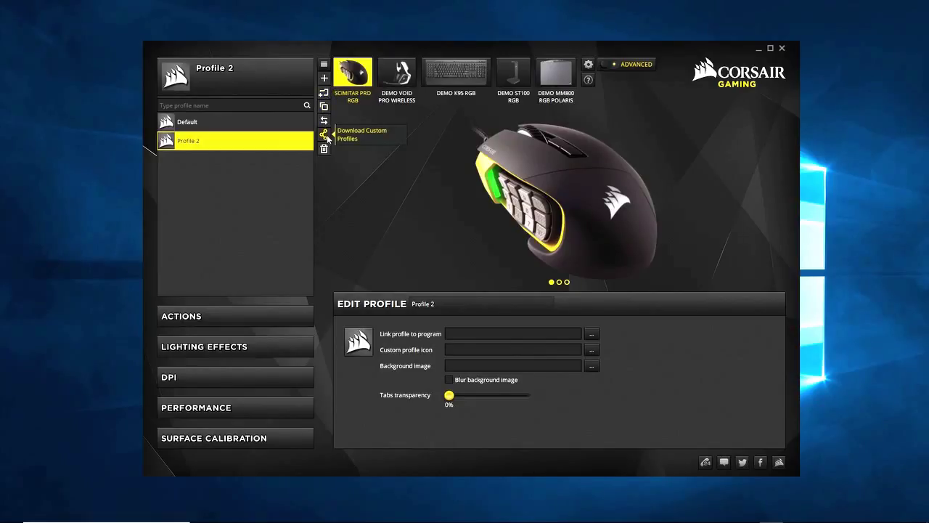
left_click(325, 148)
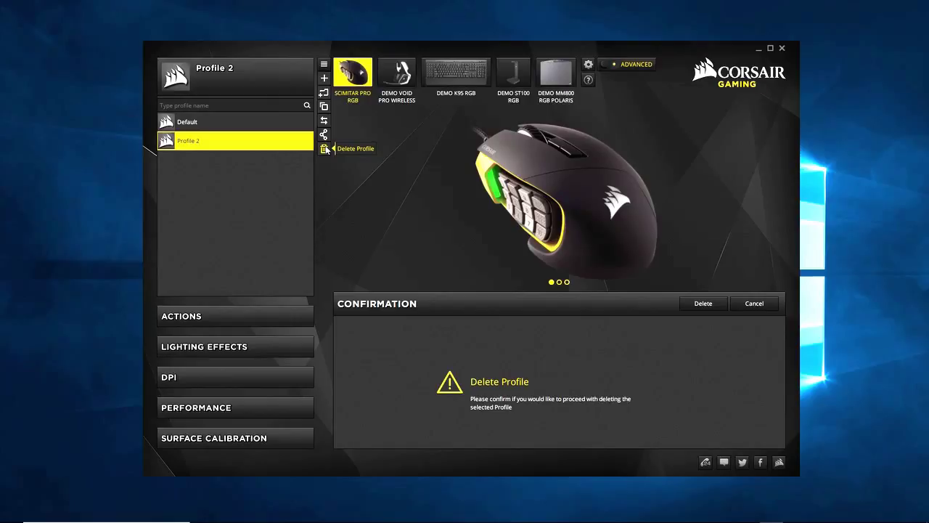
left_click(689, 302)
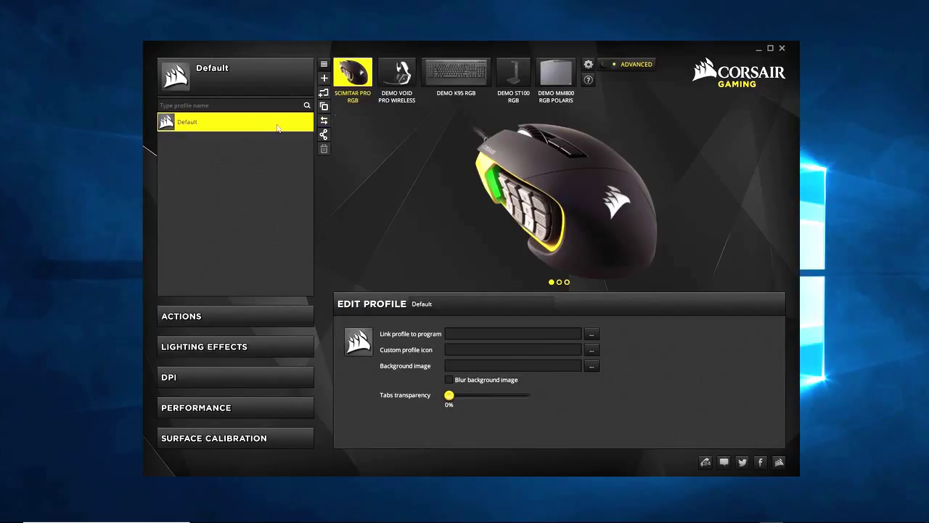
Examine the profile export and import options, keeping Export mode and expanding the choice of profile to export
left_click(323, 121)
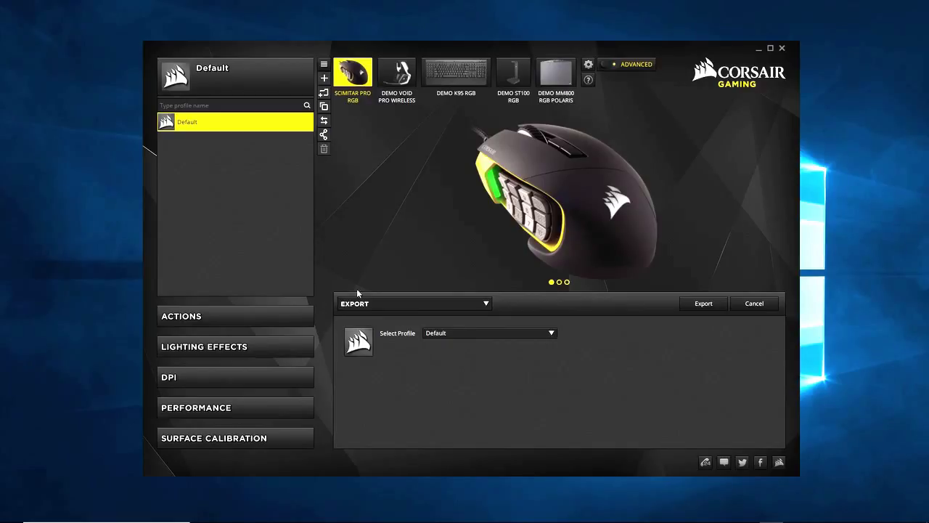
left_click(472, 305)
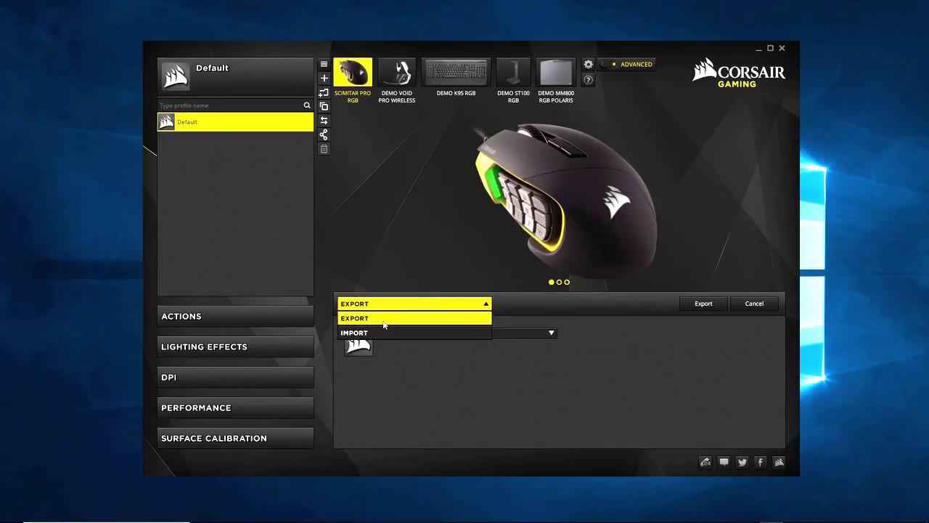
left_click(410, 323)
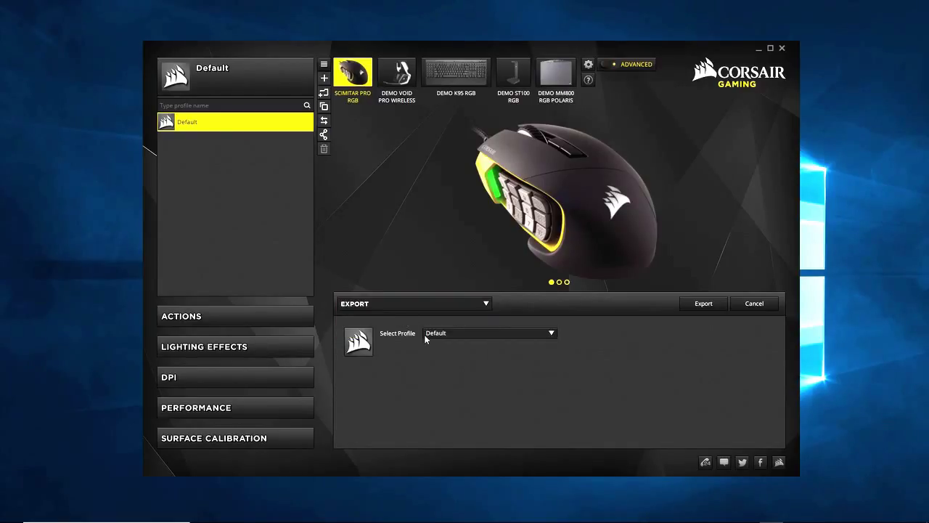
left_click(550, 334)
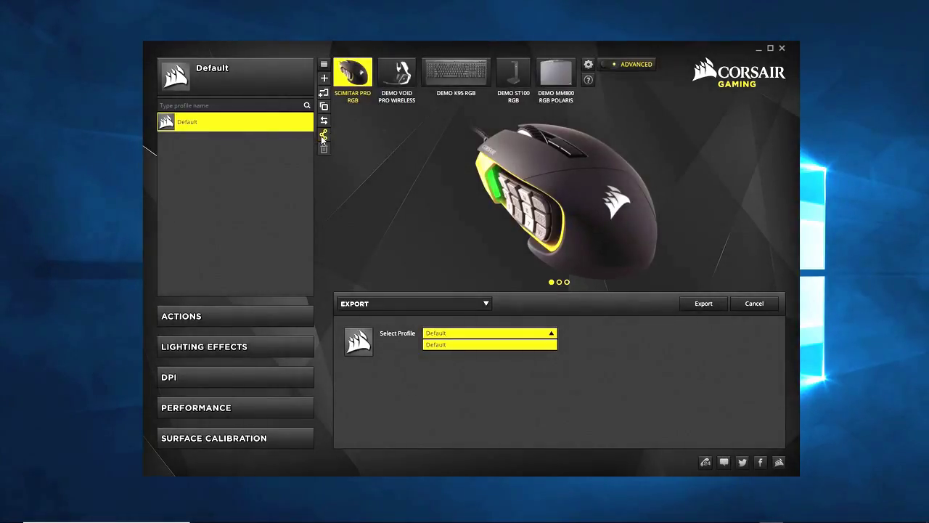
Browse the downloadable RGB Share profiles for the Demo K95 RGB with the filter set to Show All Compatible Profiles
left_click(323, 138)
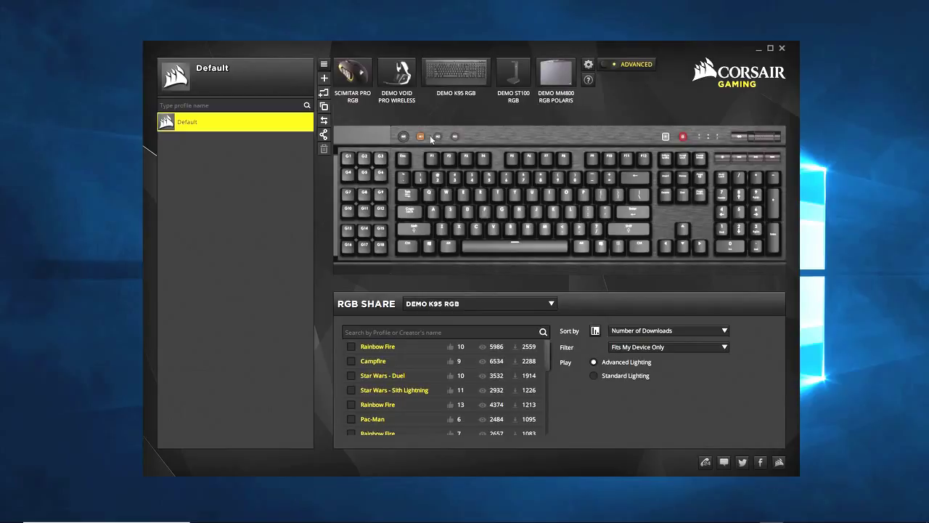
left_click(556, 305)
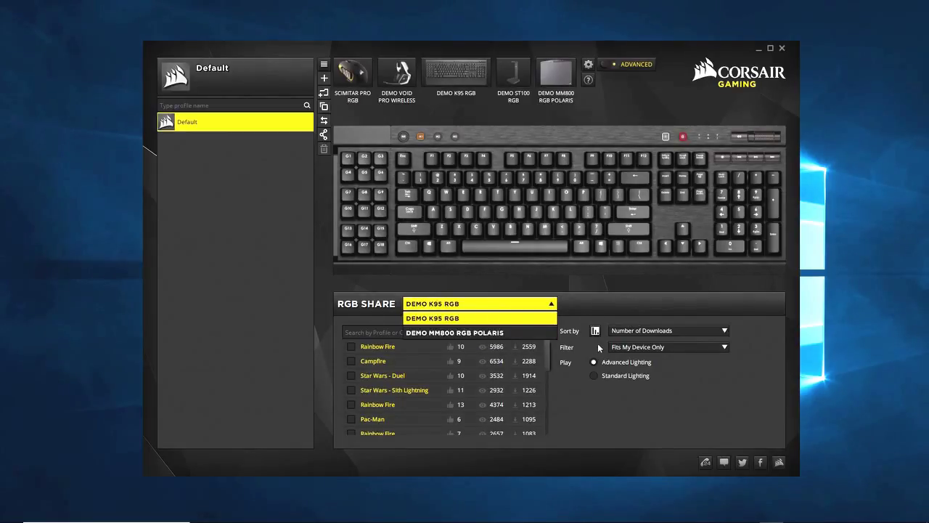
left_click(724, 349)
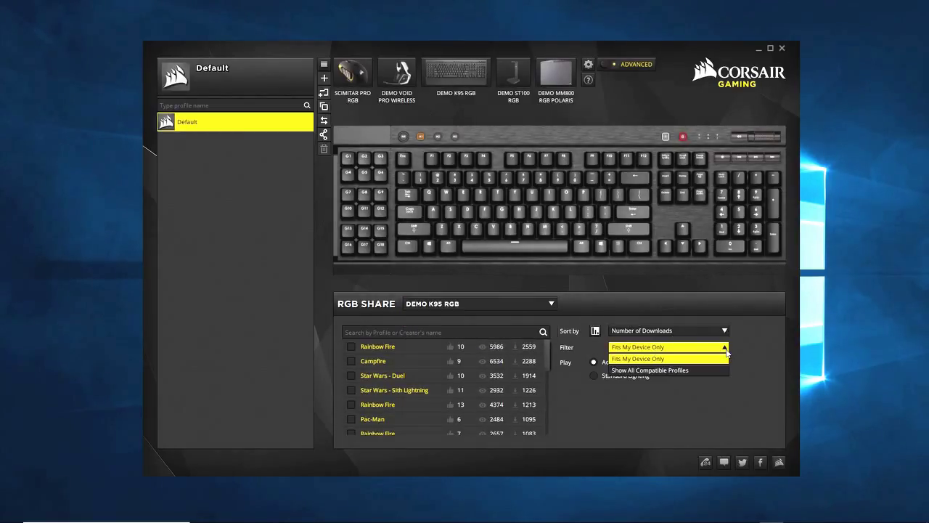
left_click(669, 372)
left_click(517, 303)
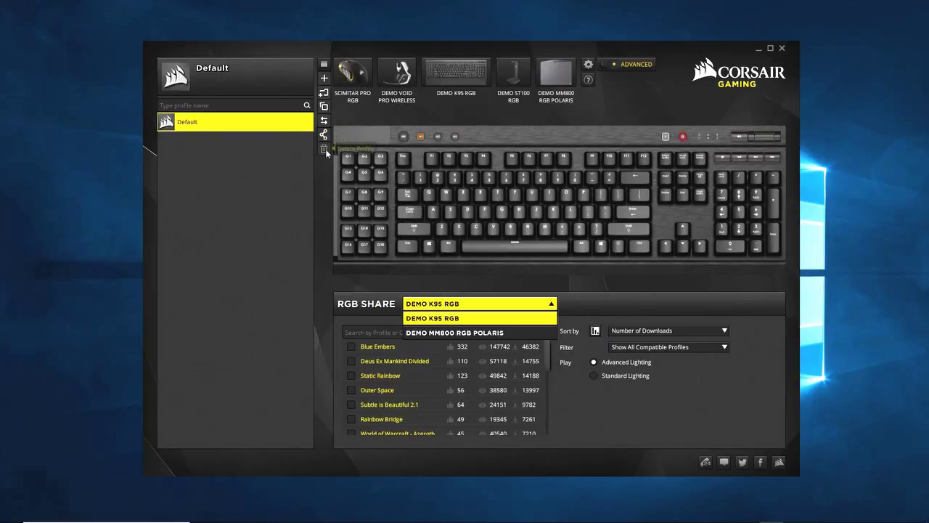
Create another new profile from the profile list and delete it again
left_click(323, 77)
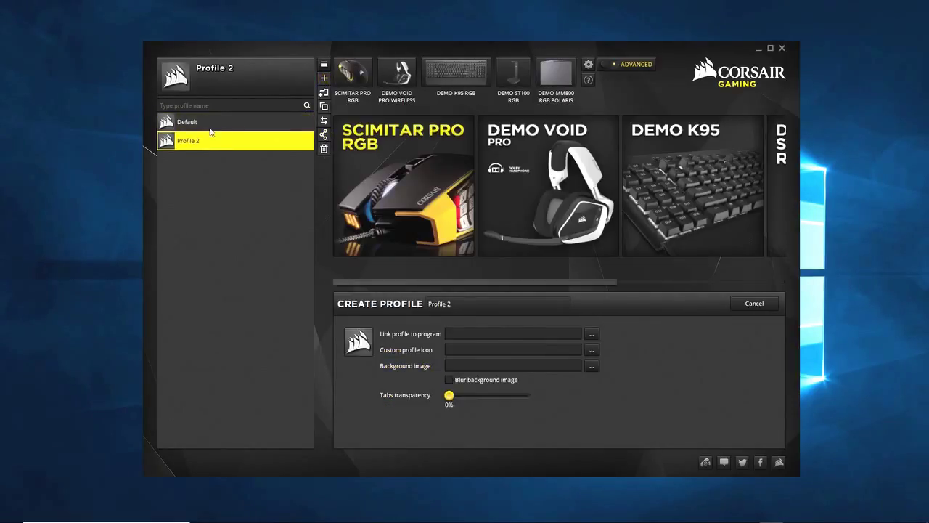
left_click(324, 149)
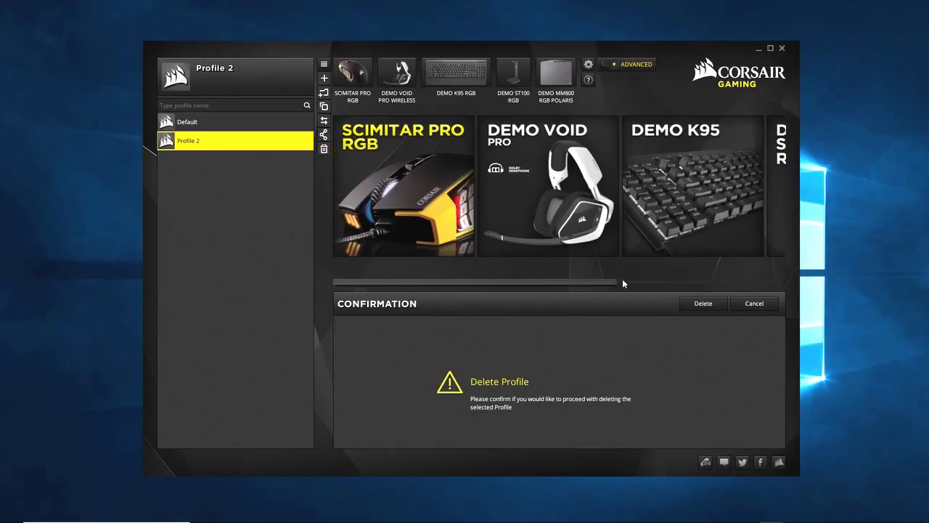
left_click(686, 304)
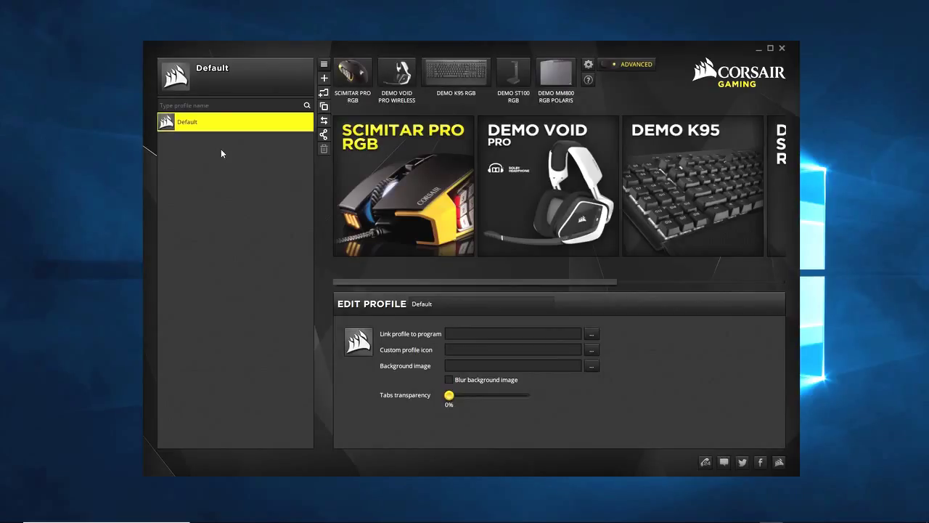
left_click(249, 85)
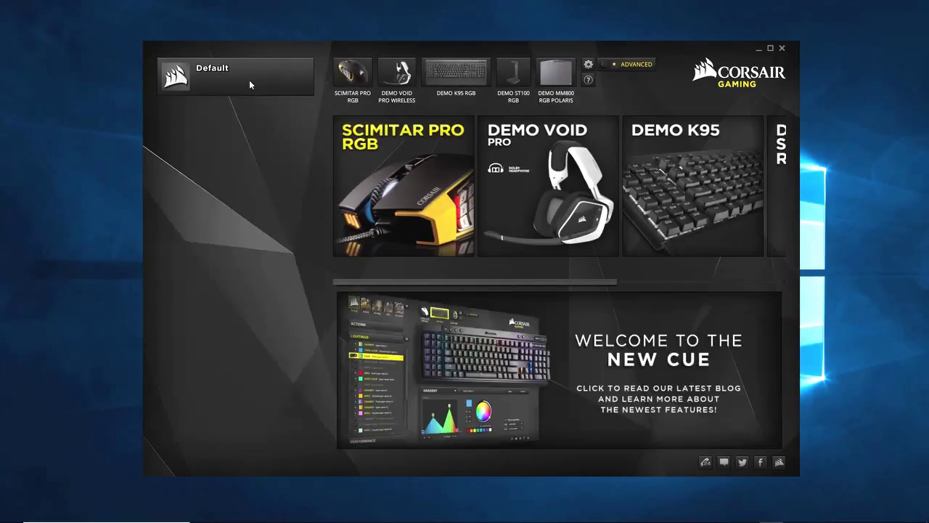
left_click(249, 85)
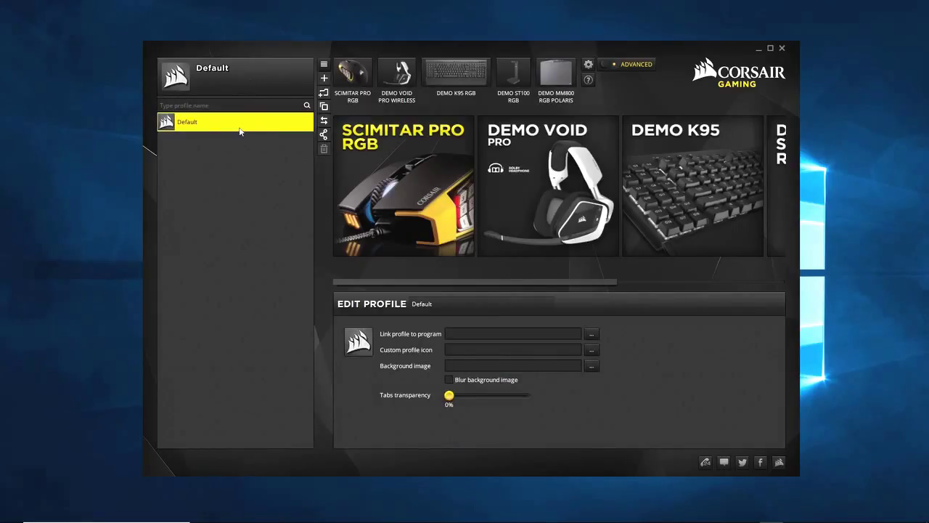
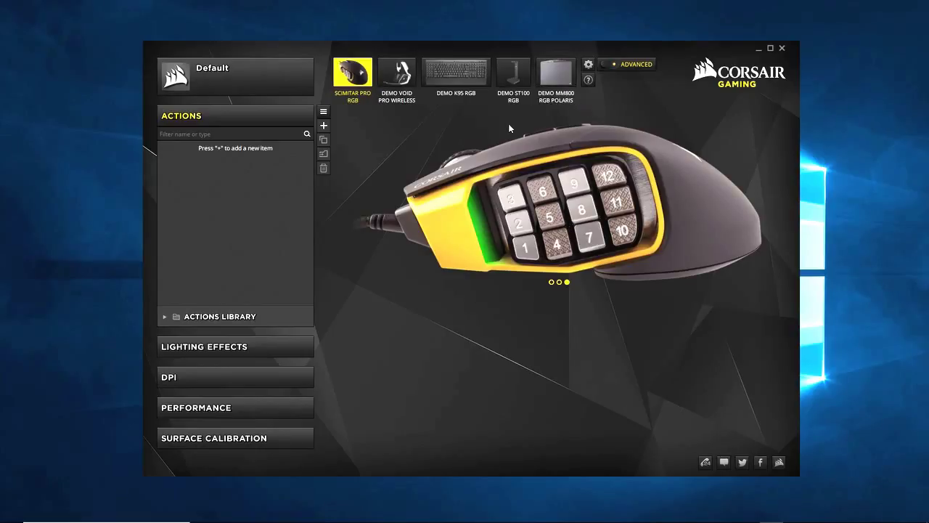
Expand the Actions Library in the Scimitar Pro RGB's Actions section
left_click(323, 158)
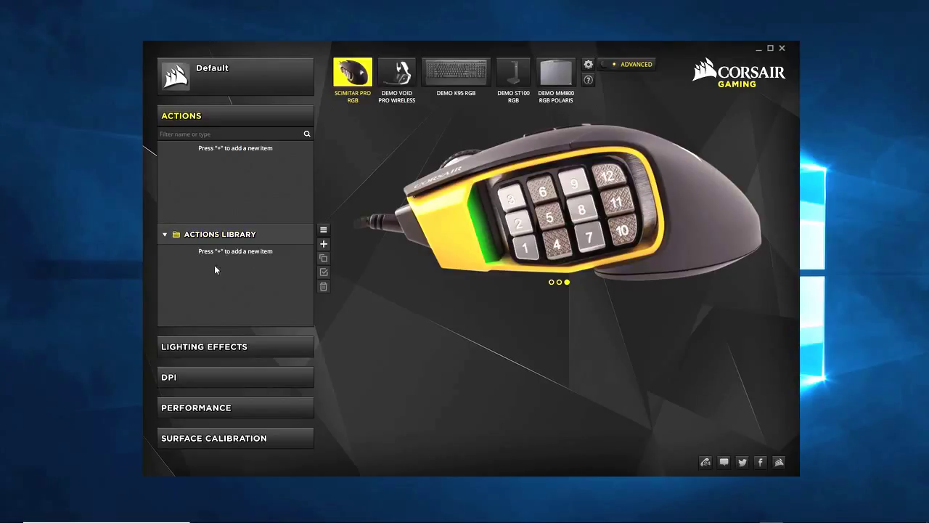
Collapse the Actions Library and create a new action for the Scimitar Pro RGB
left_click(168, 233)
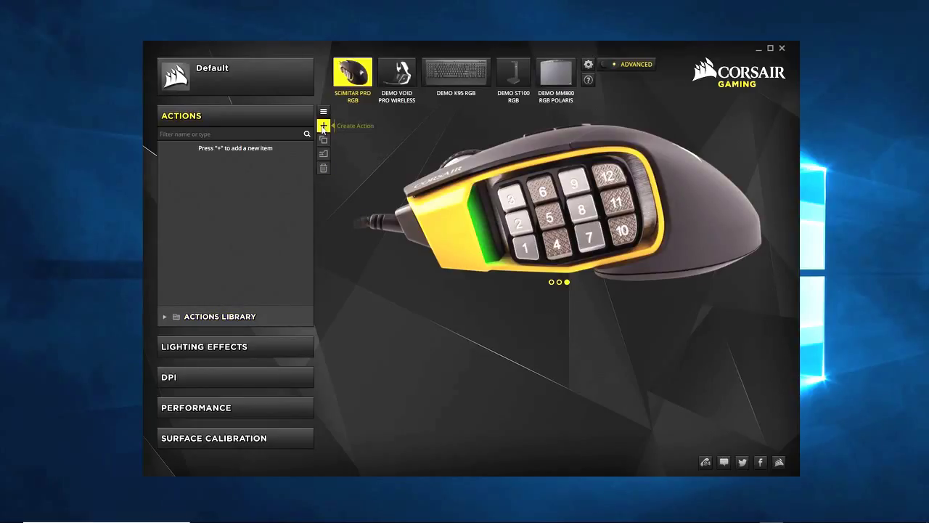
left_click(324, 127)
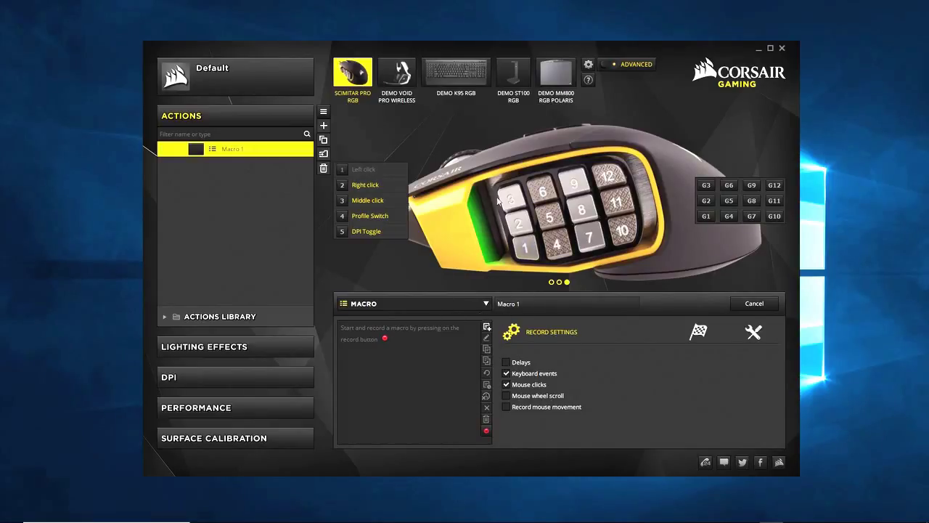
Examine the settings of the Text, Remap Key, Media and Launch Application types on the new action
left_click(486, 305)
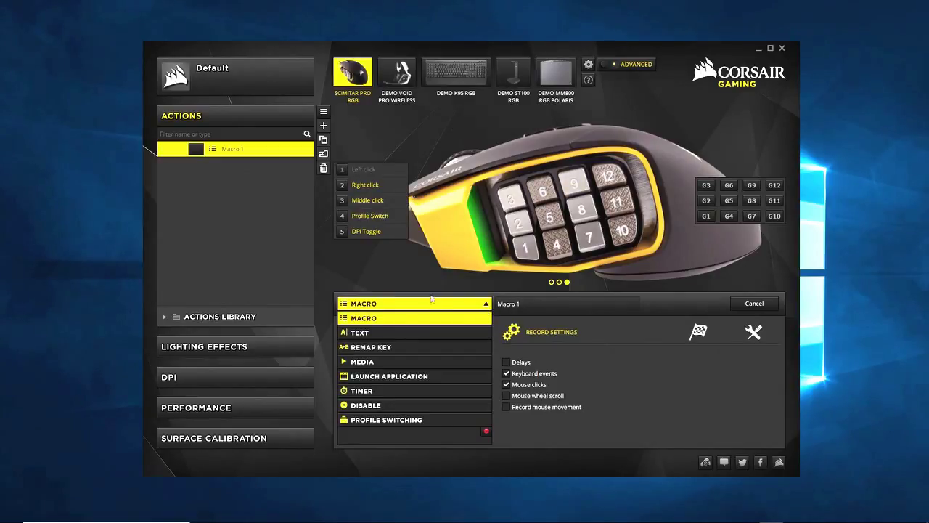
left_click(419, 333)
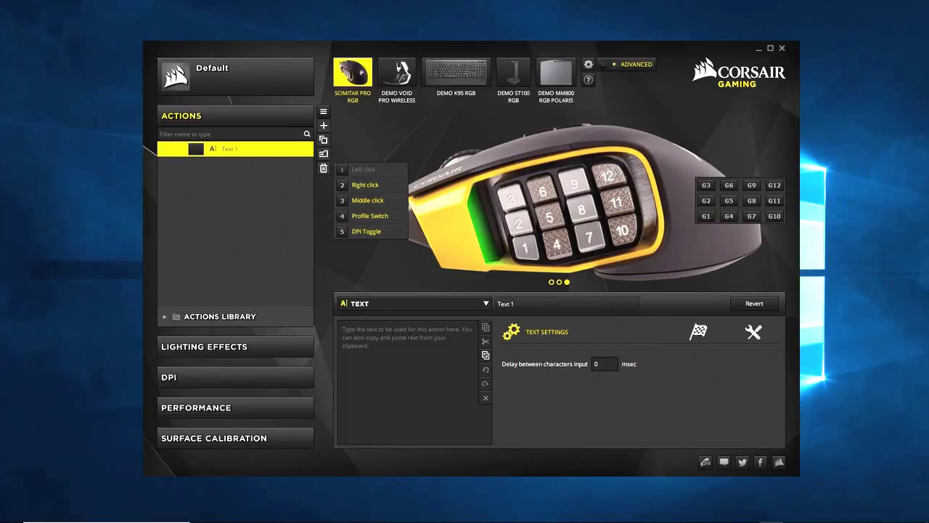
left_click(485, 305)
left_click(404, 344)
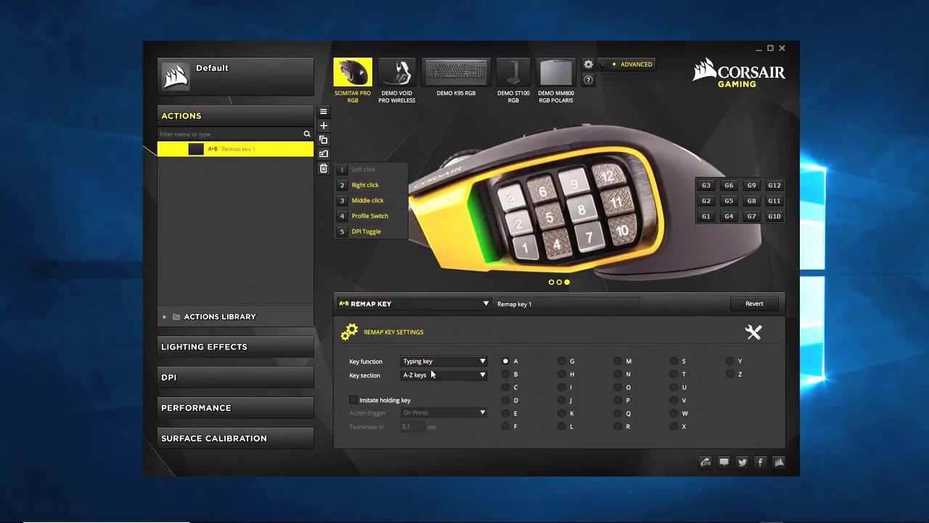
left_click(490, 305)
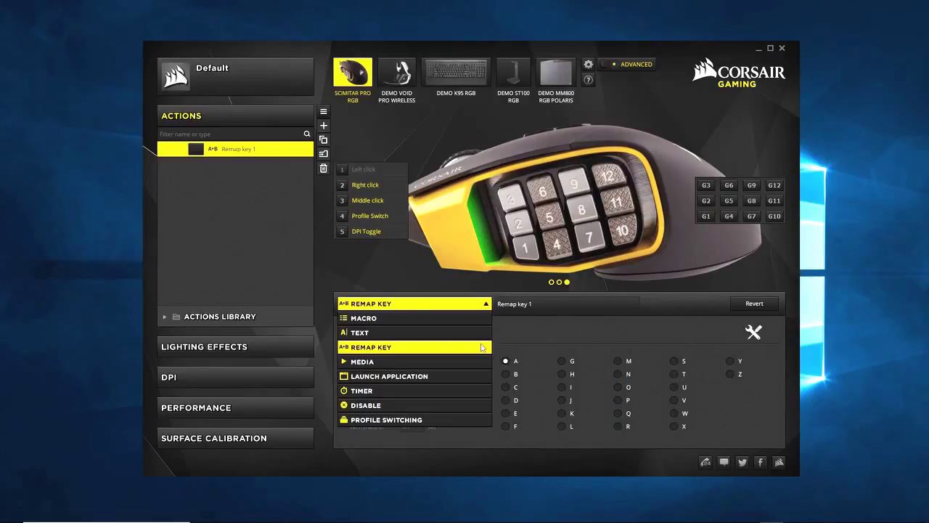
left_click(412, 361)
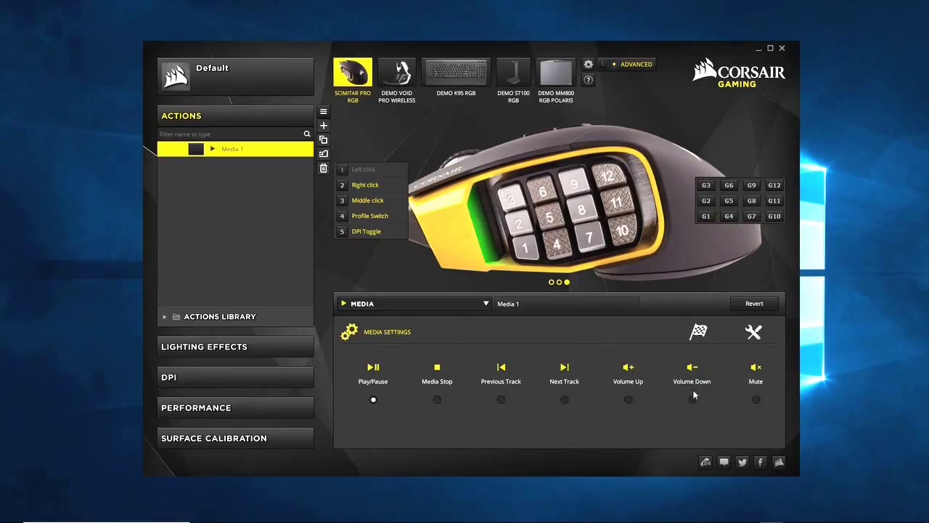
left_click(468, 307)
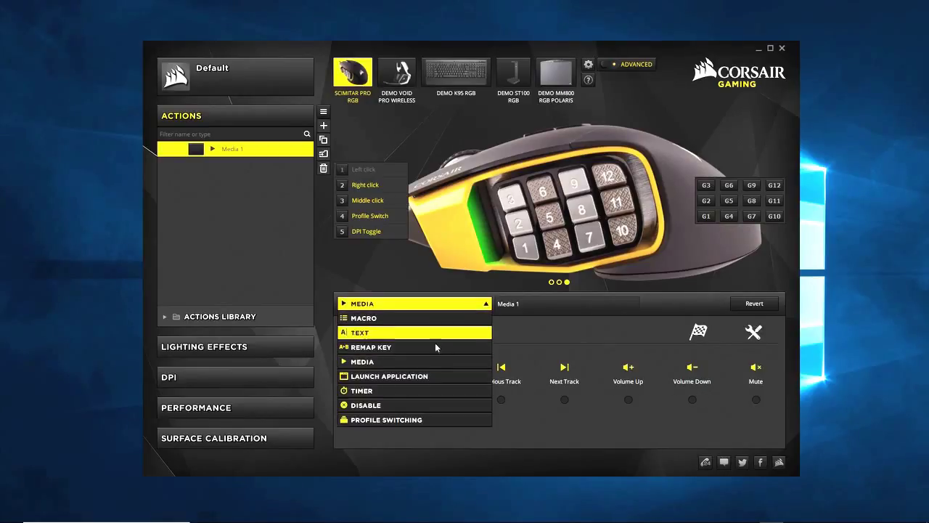
left_click(420, 376)
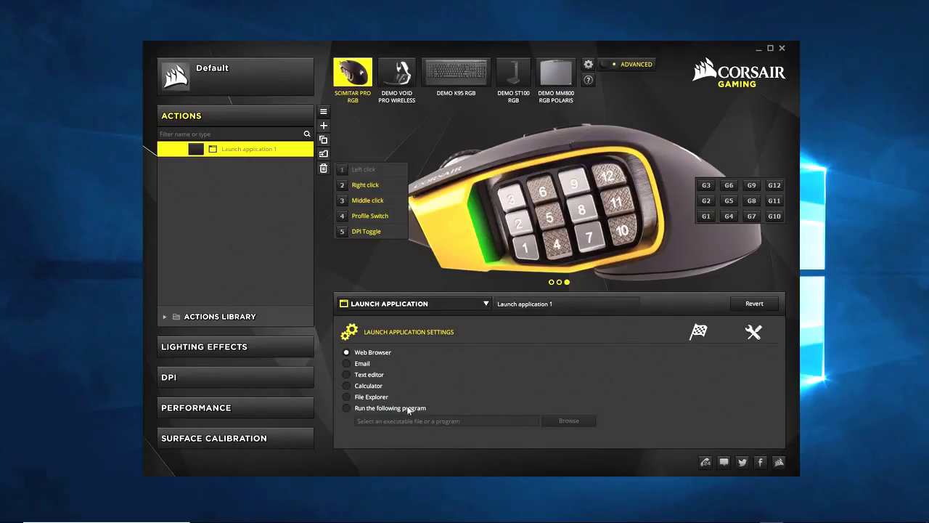
Examine the settings offered by the Timer, Disable and Profile Switching action types
left_click(471, 304)
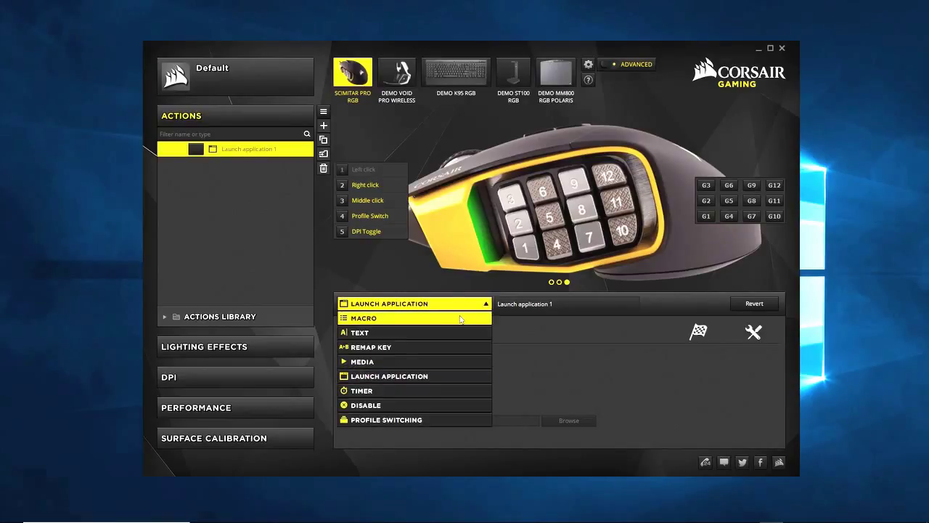
left_click(395, 391)
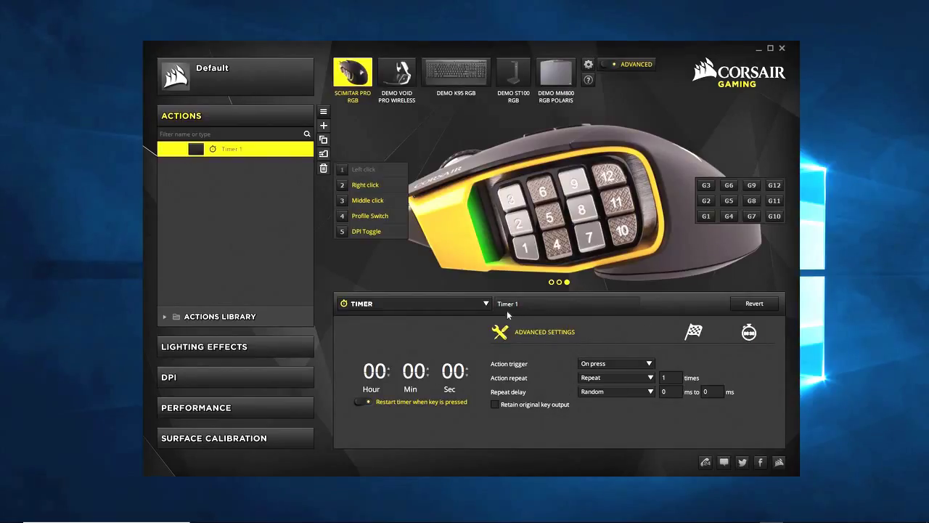
left_click(485, 303)
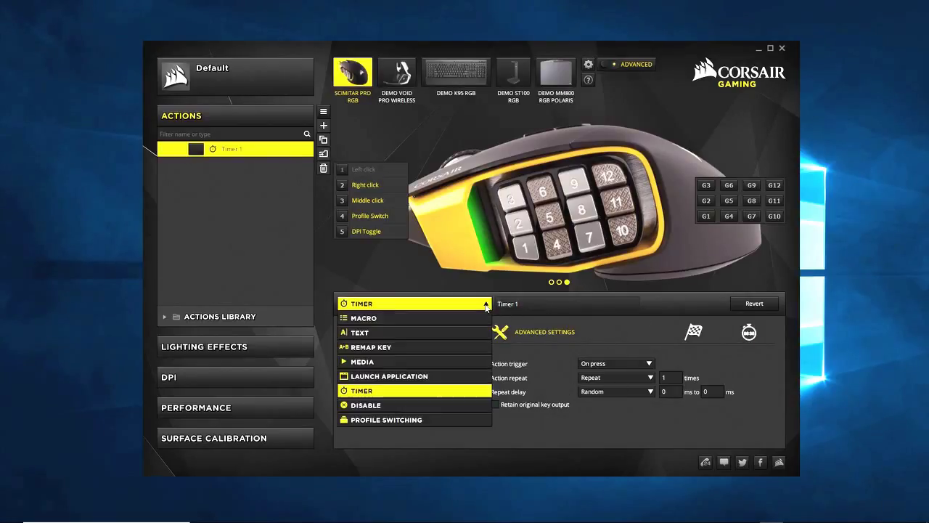
left_click(420, 405)
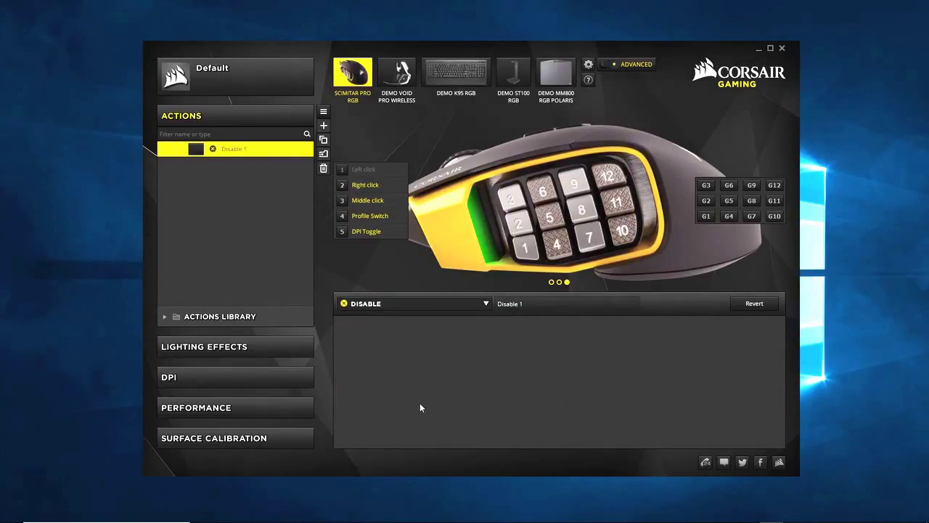
left_click(485, 303)
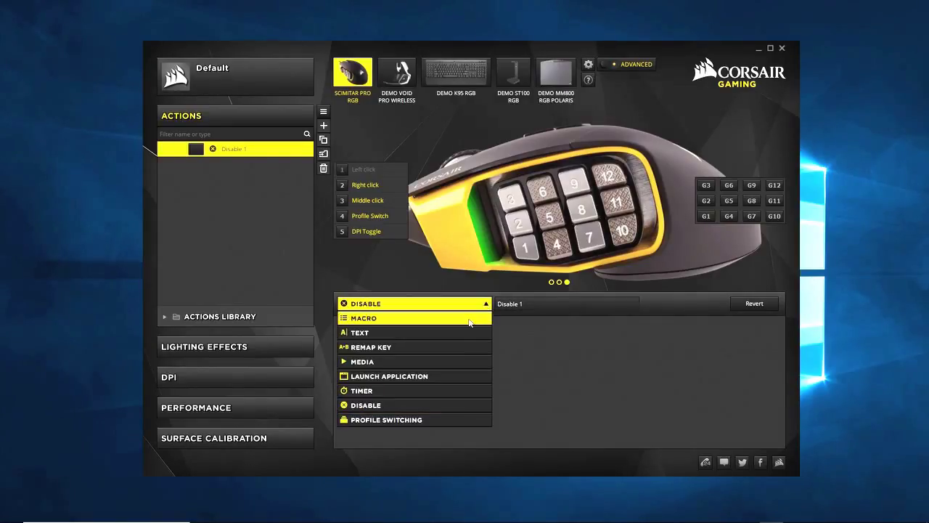
left_click(385, 420)
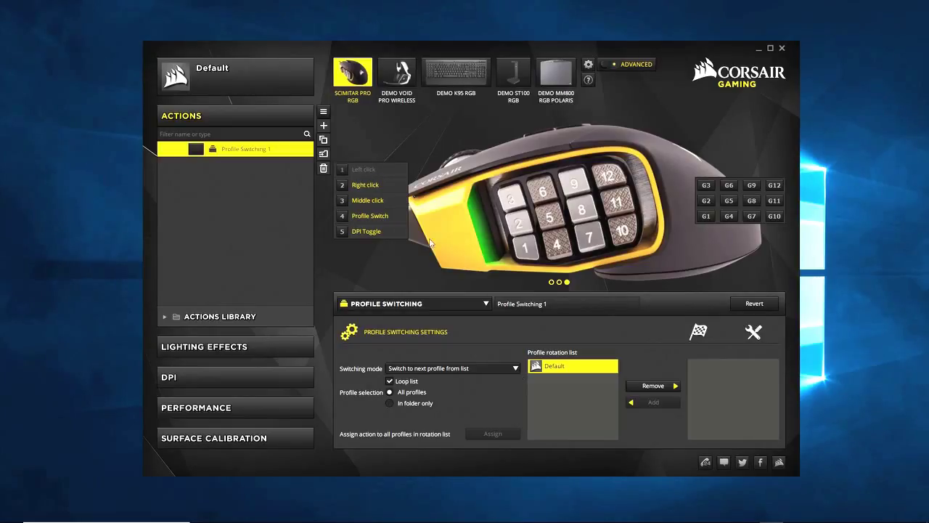
Set the new action's type to Remap Key
left_click(481, 305)
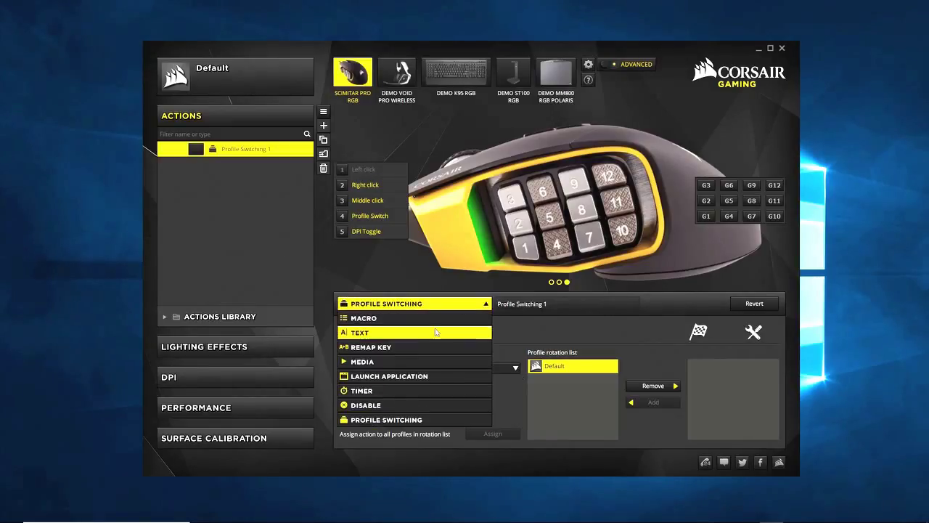
left_click(392, 347)
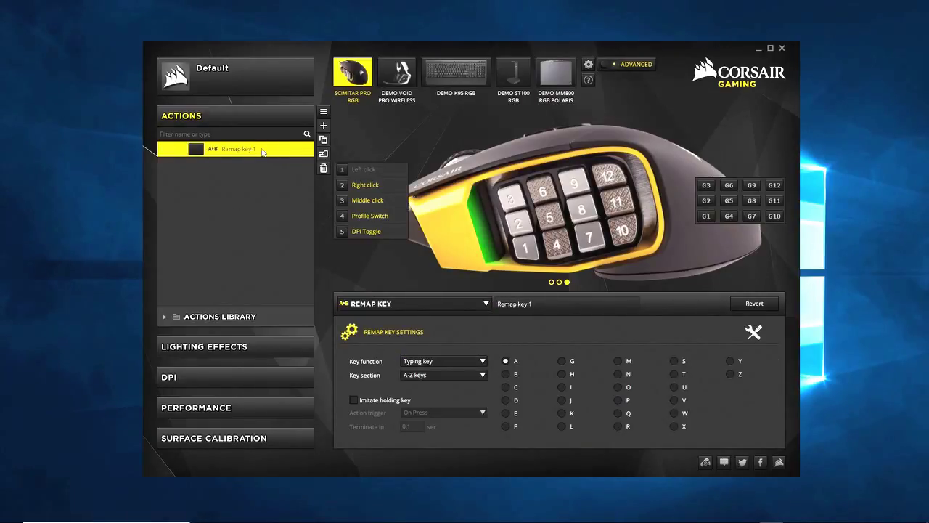
Try the Keystroke key function with combinations such as Ctrl + Z, and return the key function to Typing key
left_click(474, 362)
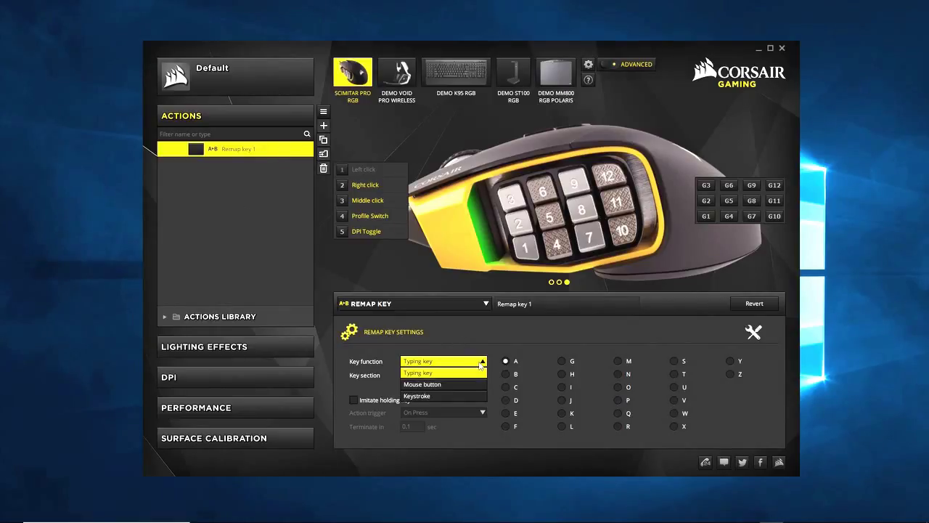
left_click(439, 398)
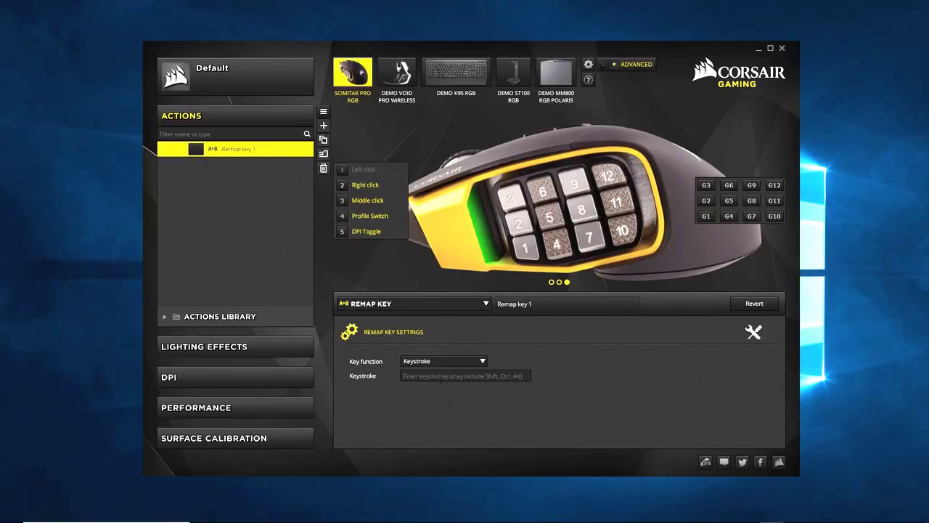
left_click(433, 376)
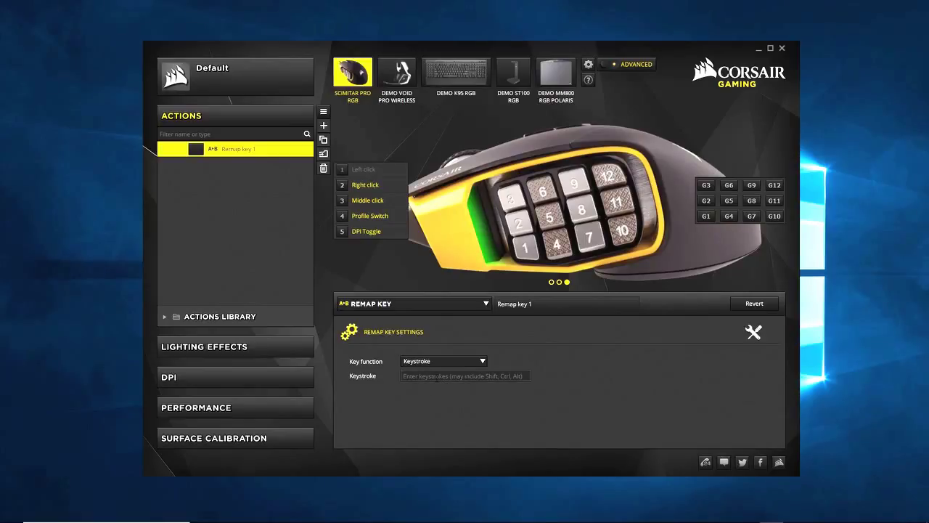
type("5")
key("ctrl+x")
key("ctrl+space")
key("ctrl+z")
left_click(434, 375)
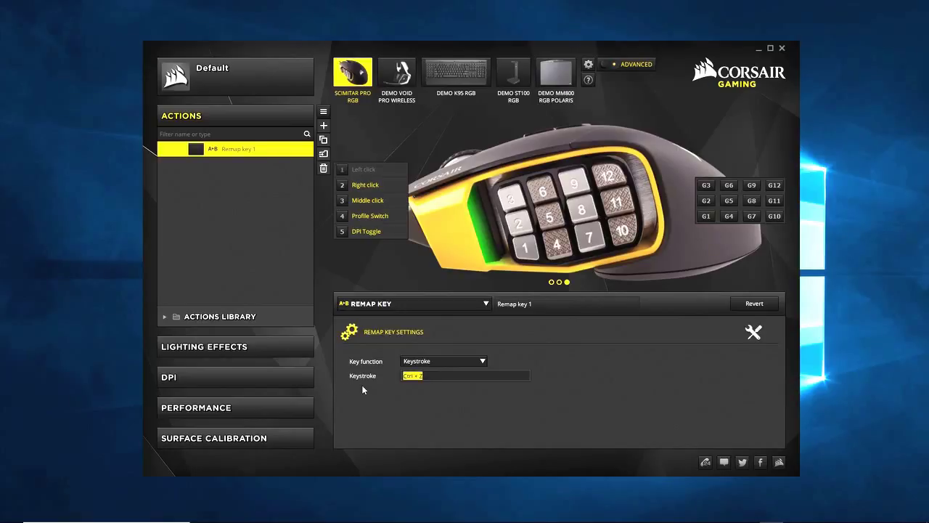
key("f")
left_click(484, 360)
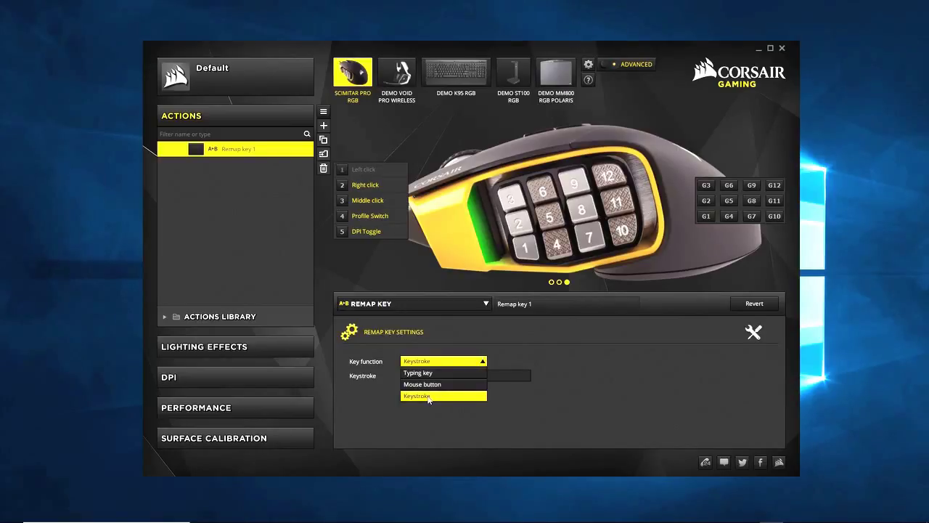
left_click(438, 374)
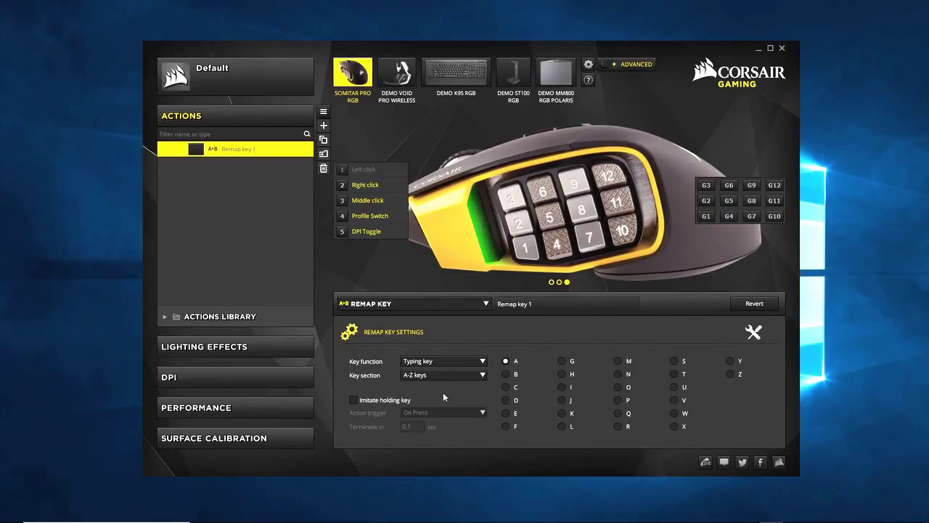
Examine the key sections available for a typing key, keeping A-Z keys
left_click(483, 375)
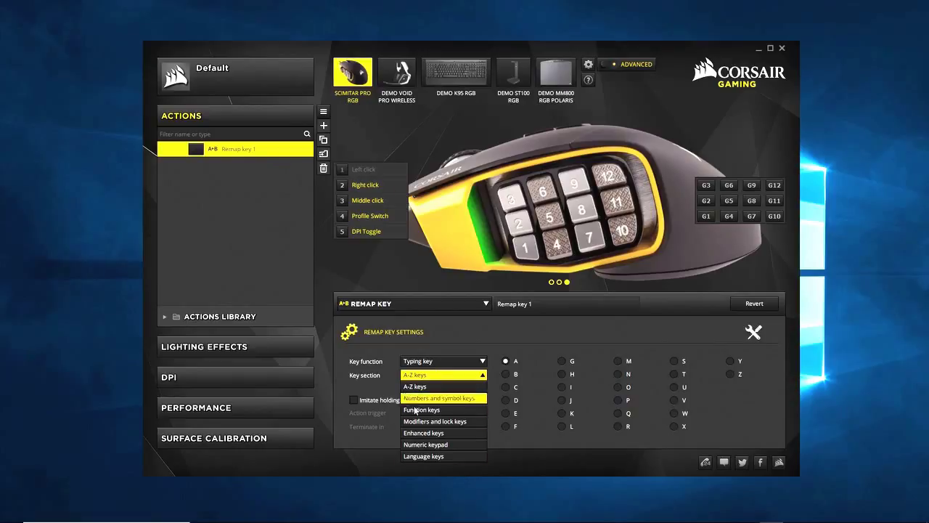
left_click(465, 375)
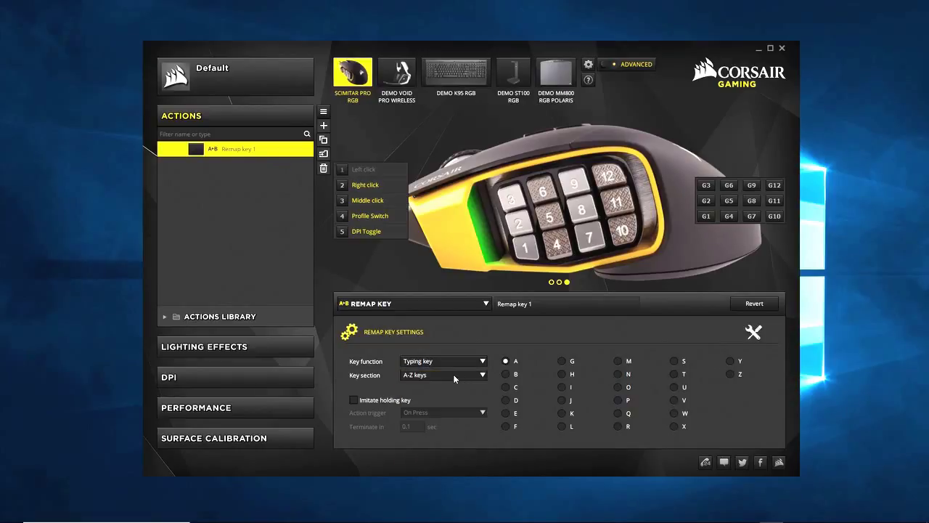
left_click(454, 374)
left_click(455, 375)
Try the Mouse button key function with Right Button and Imitate holding key, and return the action to Typing key
left_click(478, 365)
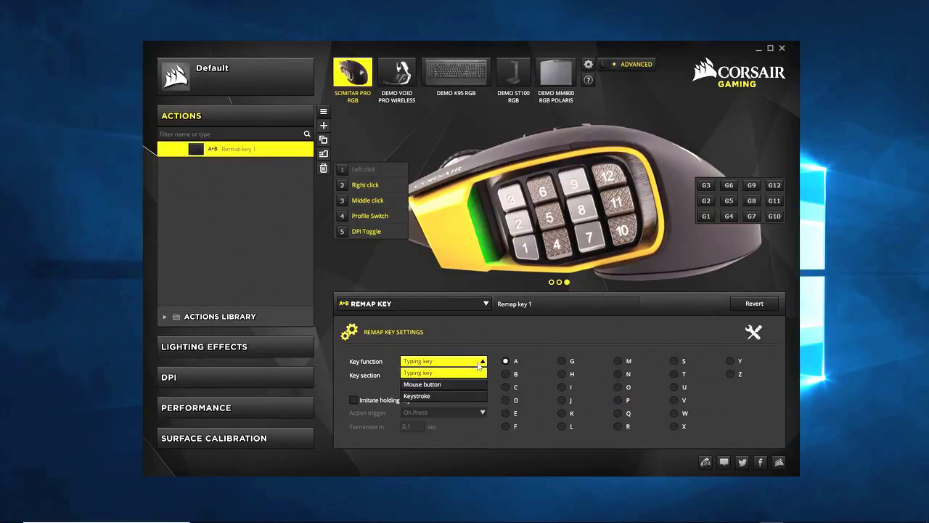
left_click(447, 383)
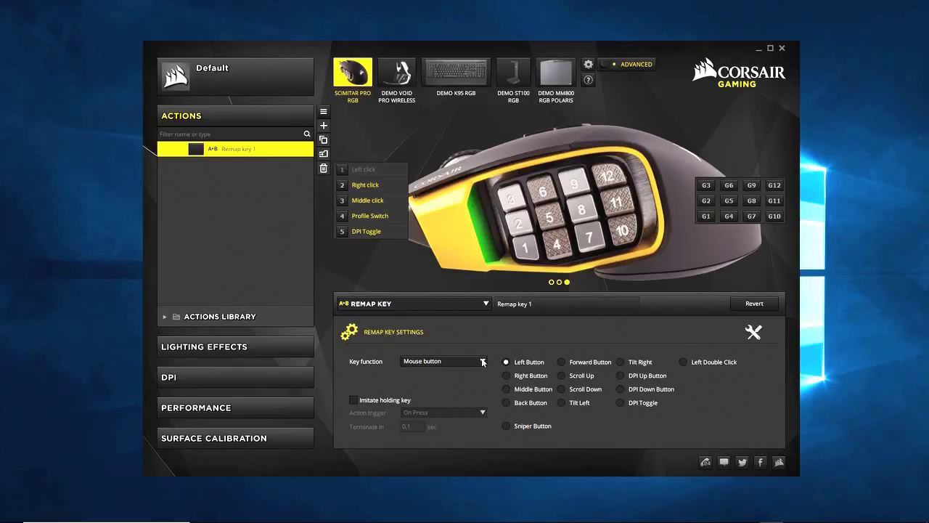
left_click(506, 374)
left_click(354, 400)
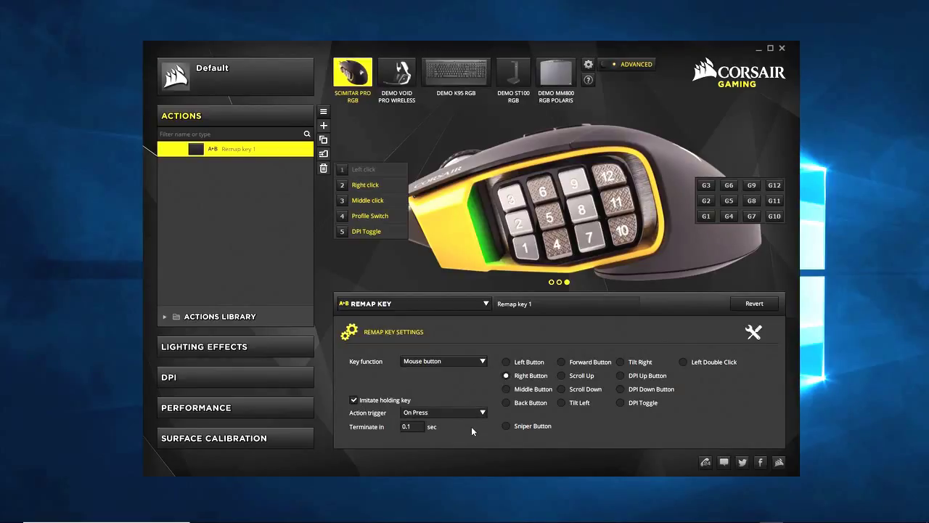
left_click(479, 412)
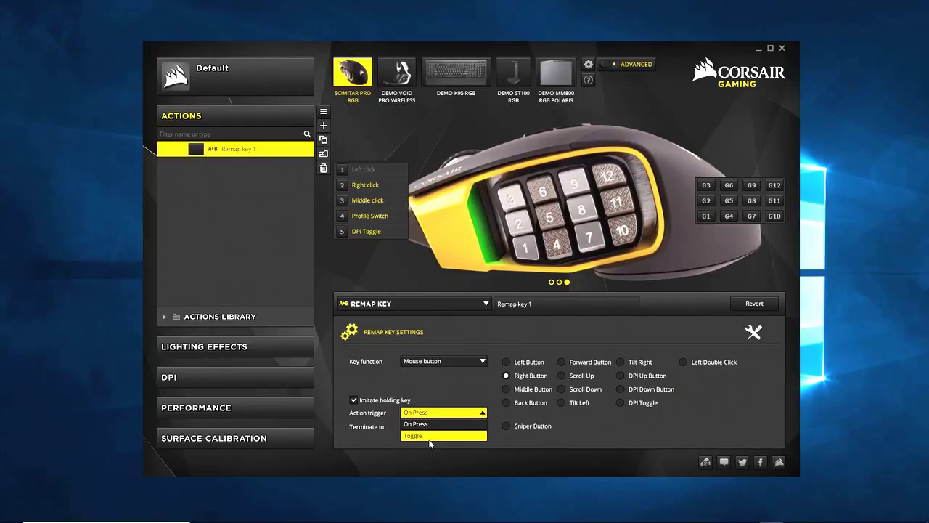
left_click(353, 400)
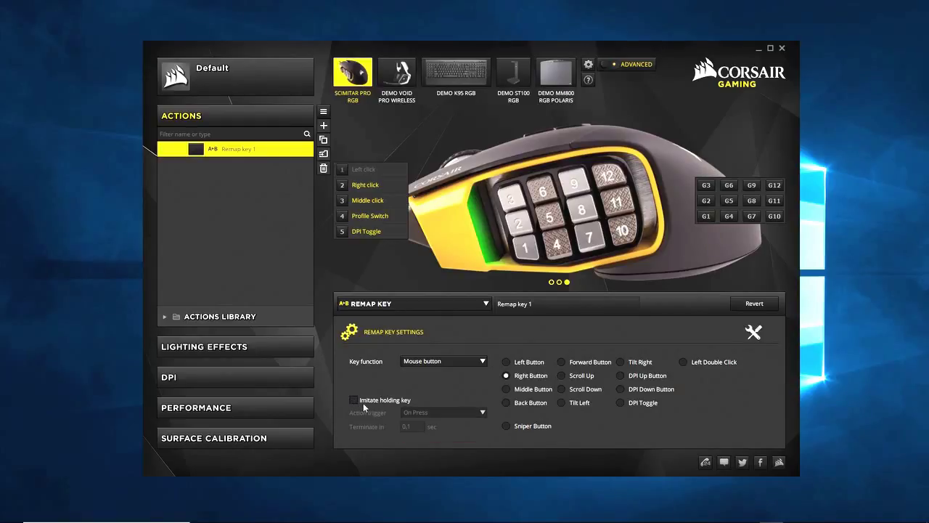
left_click(483, 362)
left_click(430, 372)
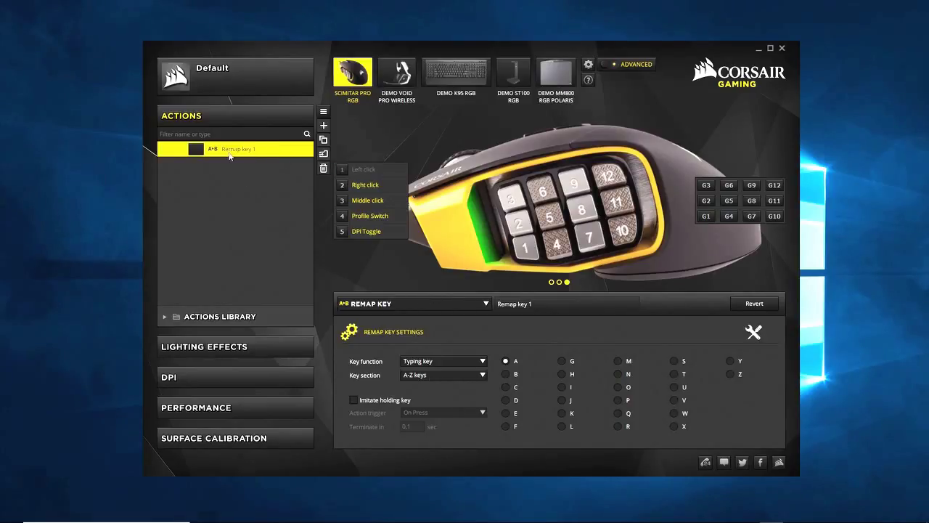
Duplicate the remap key action 13 times for the mouse's side buttons
left_click(551, 282)
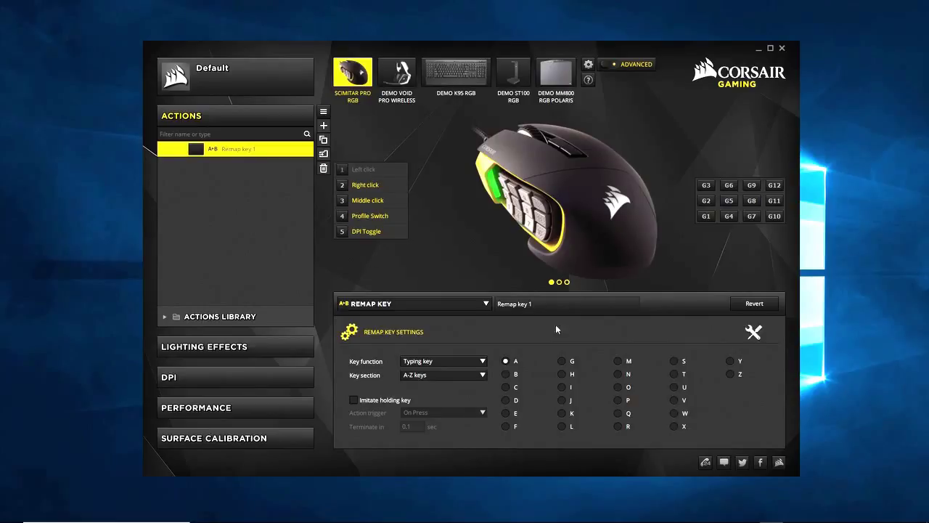
left_click(567, 282)
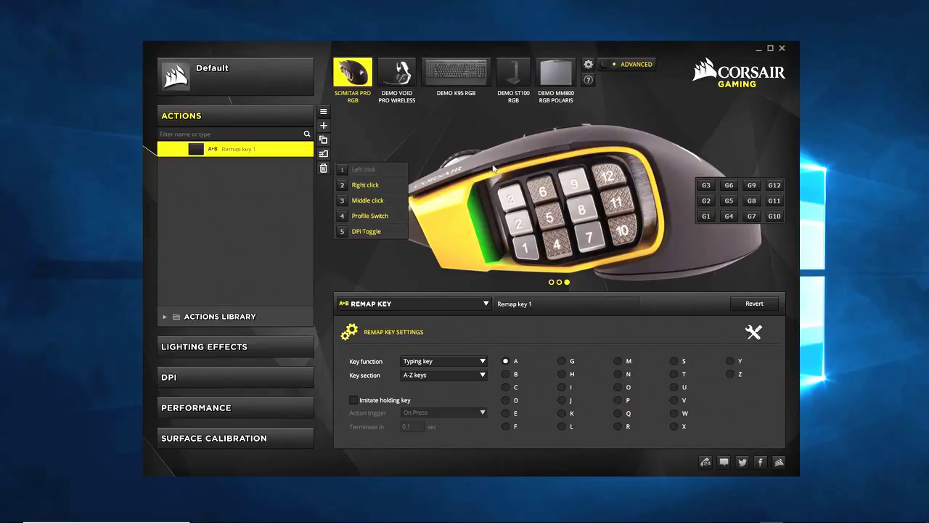
left_click(324, 141)
left_click(325, 141)
left_click(324, 140)
left_click(324, 141)
left_click(324, 141)
left_click(324, 141)
left_click(325, 141)
left_click(325, 141)
left_click(325, 140)
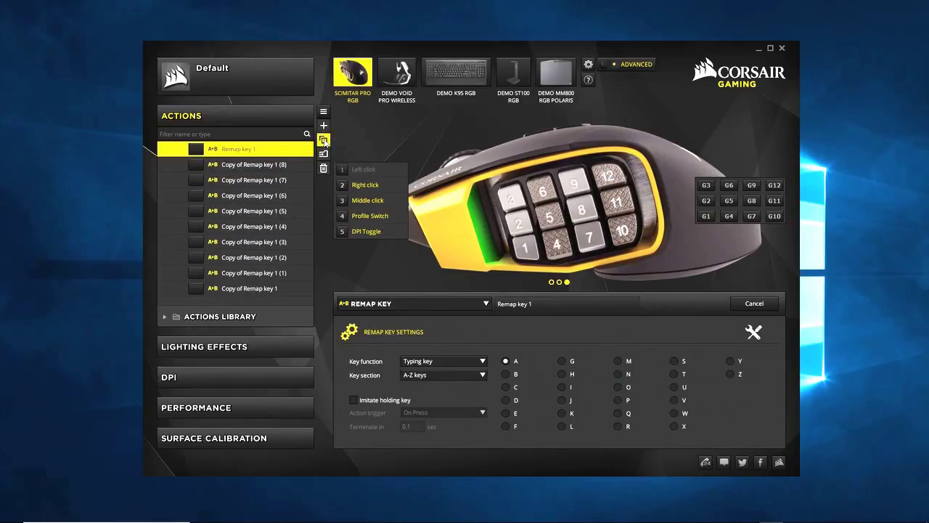
left_click(325, 141)
left_click(324, 140)
left_click(325, 141)
left_click(324, 141)
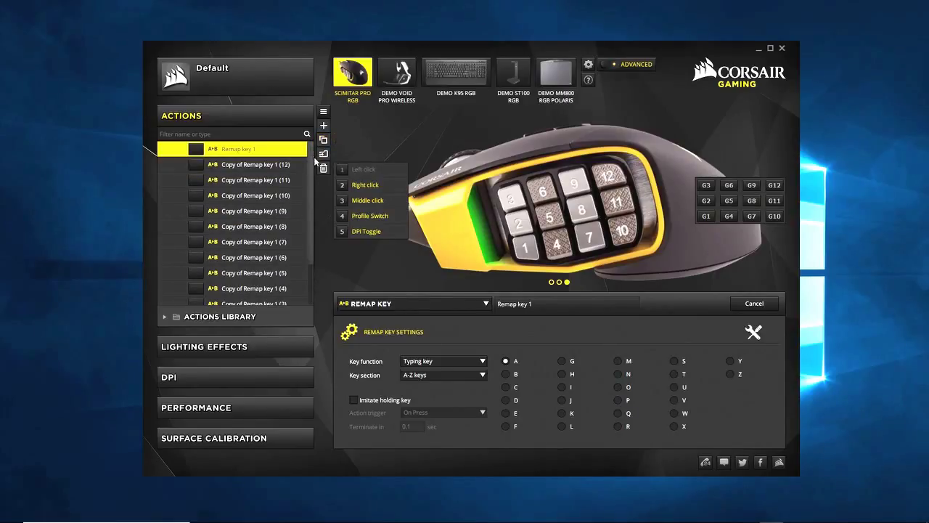
Rename the action "Copy of Remap key 1 (12)" as "Remap key 2"
scroll(309, 178, "down", 3)
scroll(311, 170, "up", 3)
scroll(310, 200, "down", 2)
scroll(308, 240, "up", 2)
left_click(259, 164)
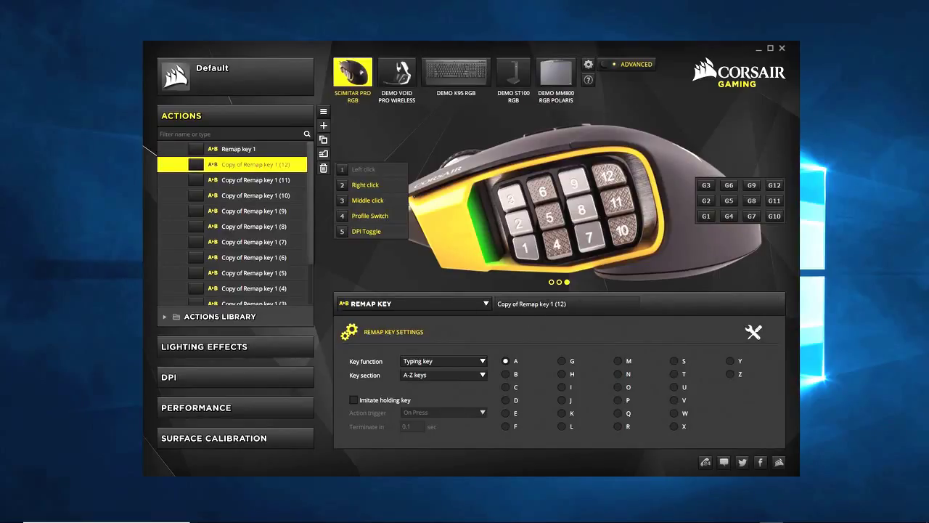
left_click_drag(524, 303, 452, 315)
key("BackSpace")
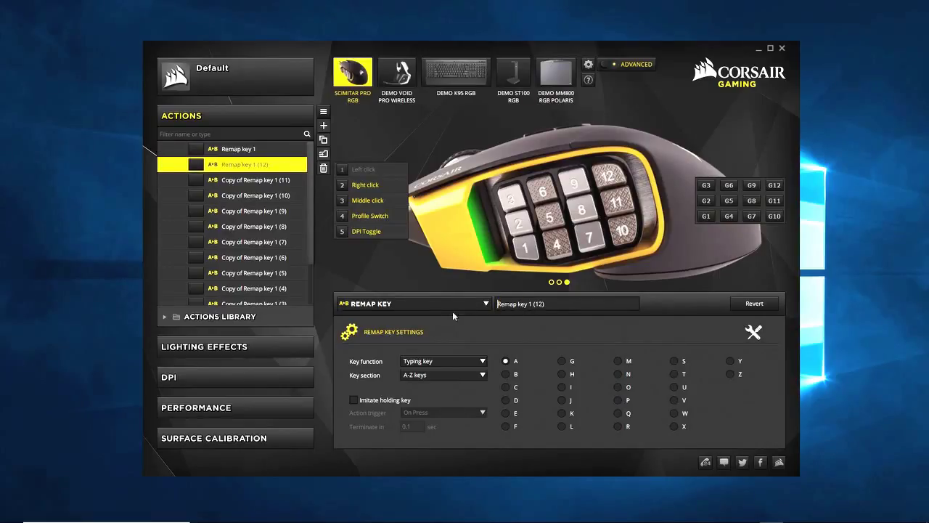
left_click_drag(545, 304, 529, 304)
type("2")
Rename the action "Copy of Remap key 1 (11)" as "Remap key 3"
left_click(278, 181)
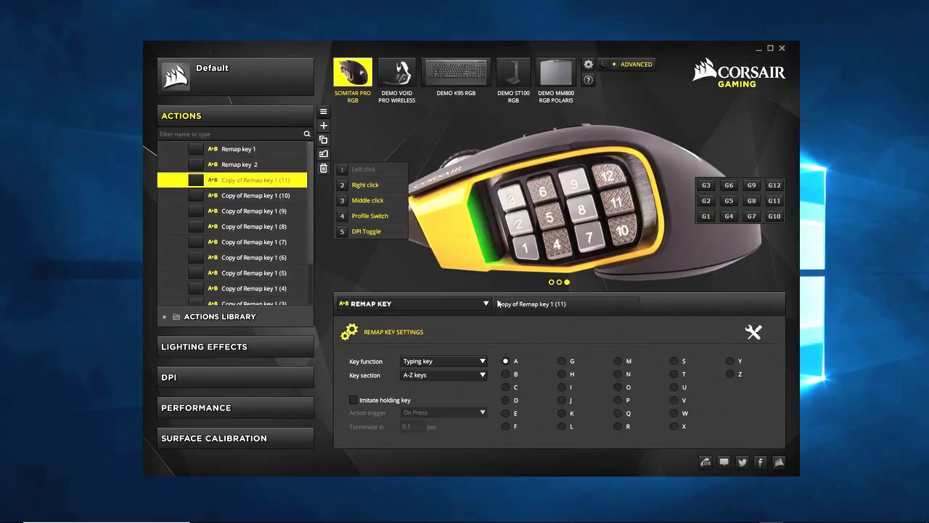
left_click_drag(498, 303, 528, 303)
key("BackSpace")
key("BackSpace")
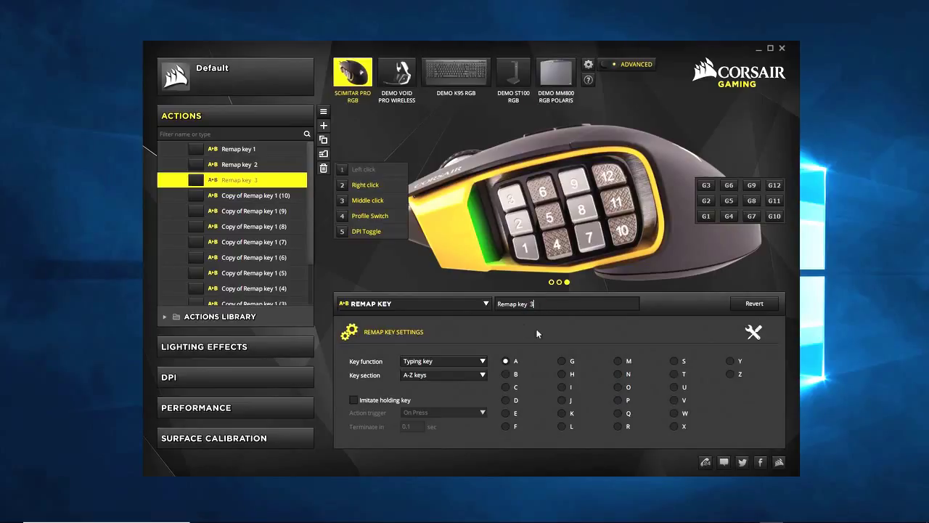
type("3")
Rename the action "Copy of Remap key 1 (10)" as "Remap key 4"
left_click(268, 195)
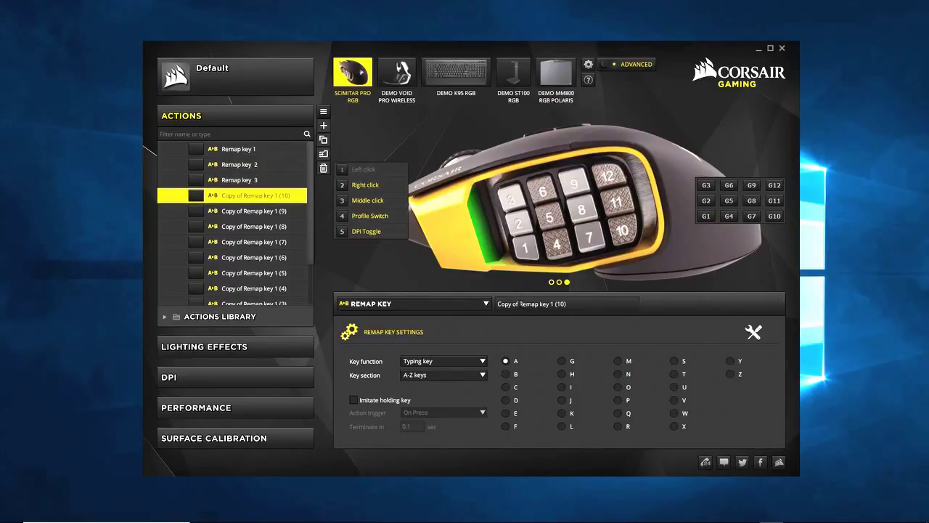
left_click_drag(518, 303, 446, 314)
key("BackSpace")
left_click_drag(546, 304, 528, 303)
key("BackSpace")
type("4")
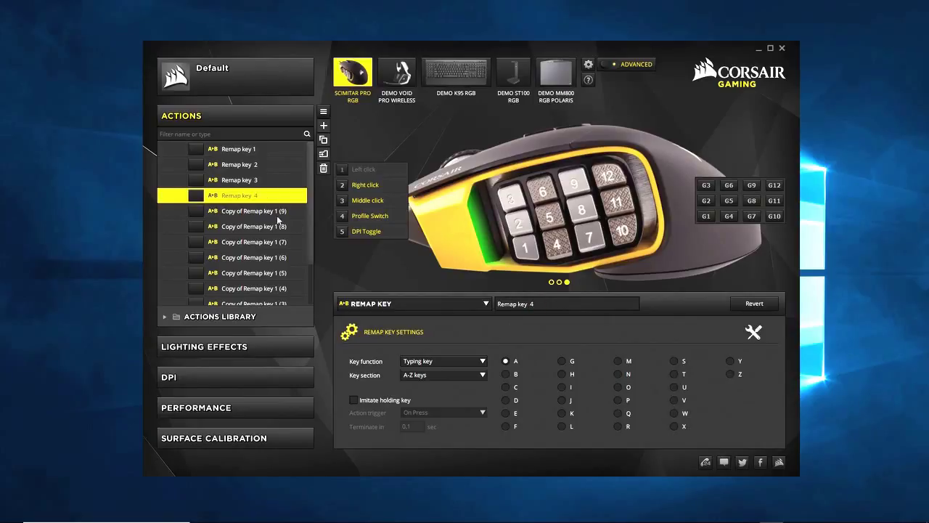
Rename the action "Copy of Remap key 1 (9)" as "Remap key 5"
left_click(279, 211)
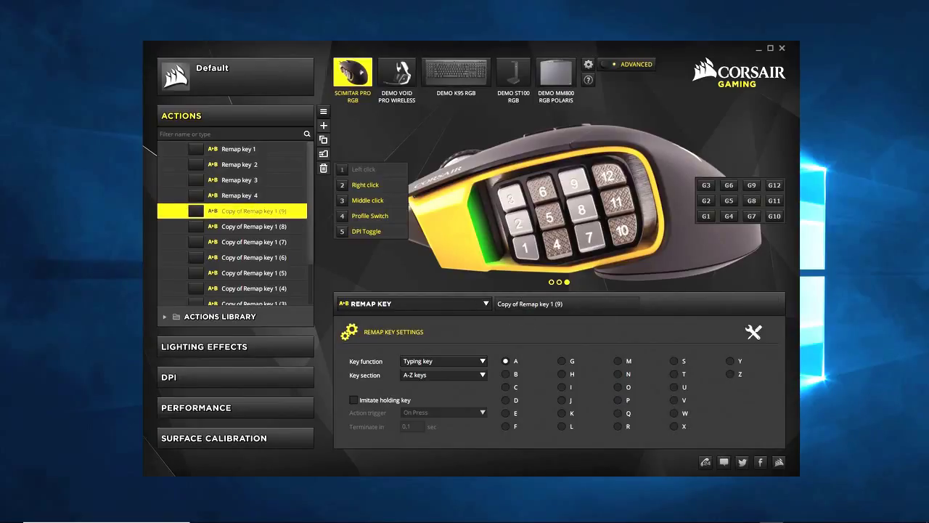
left_click_drag(521, 303, 440, 307)
key("BackSpace")
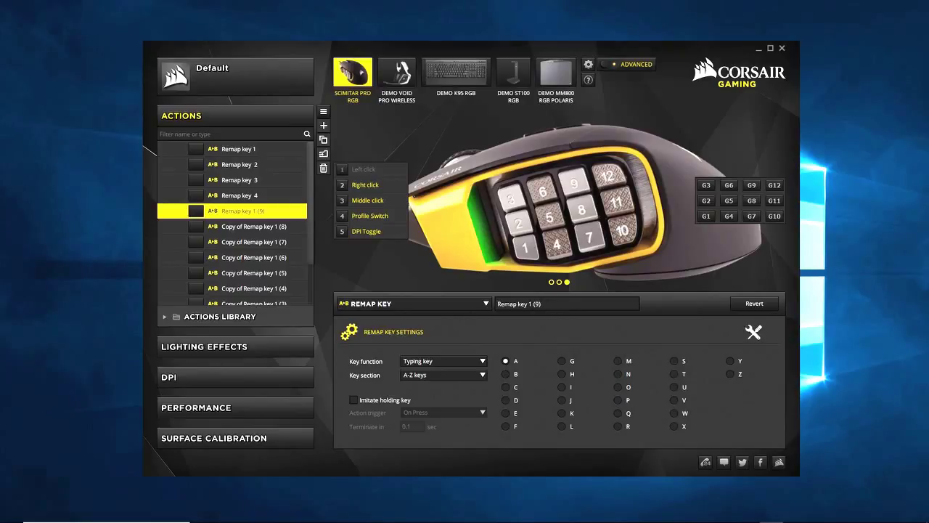
left_click_drag(542, 303, 528, 304)
key("BackSpace")
Rename the action "Copy of Remap key 1 (8)" as "Remap key 6"
left_click(261, 227)
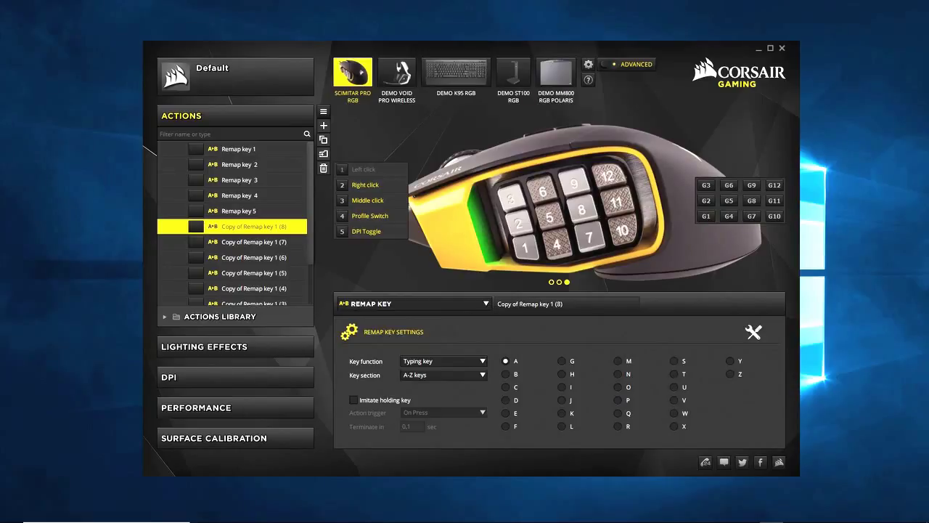
left_click_drag(525, 304, 448, 298)
key("BackSpace")
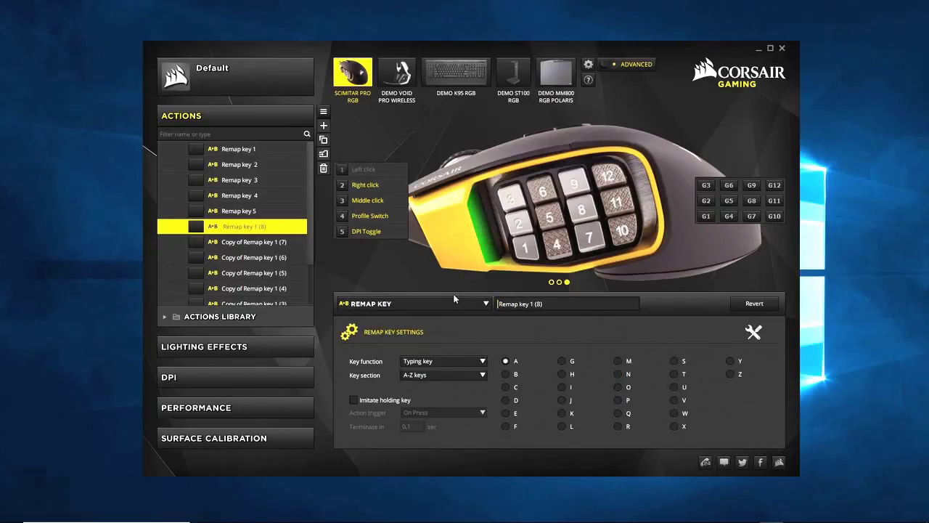
key("Return")
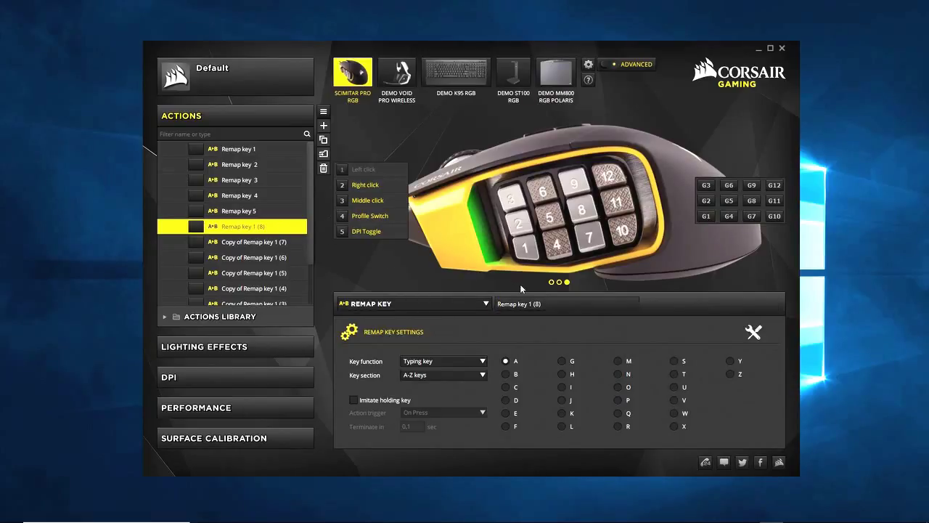
left_click_drag(542, 303, 528, 303)
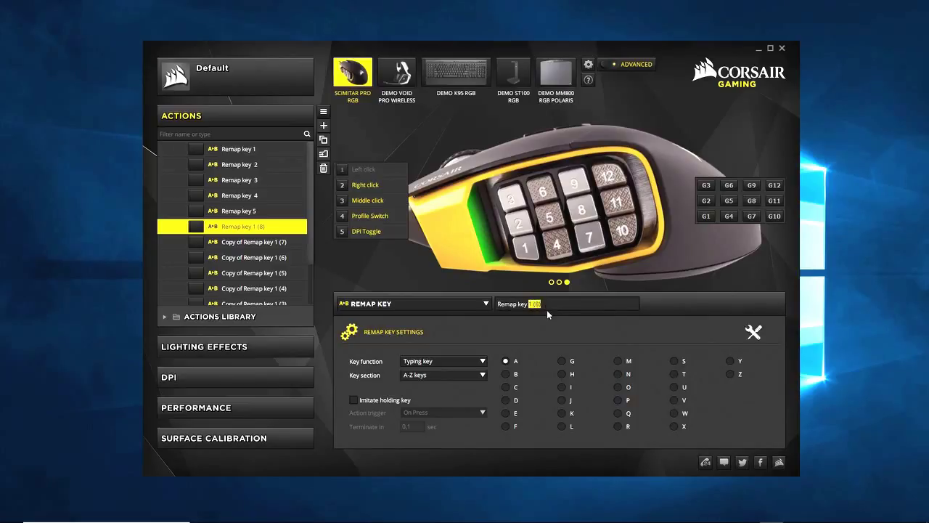
type("6")
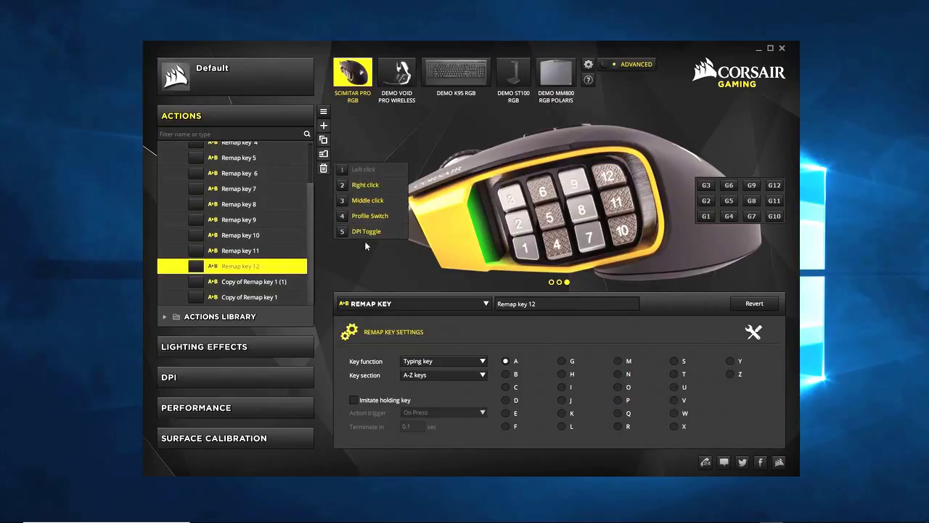
Rename the action "Copy of Remap key 1 (1)" as "Remap key Button 4" and select its whole name for reuse
left_click(256, 282)
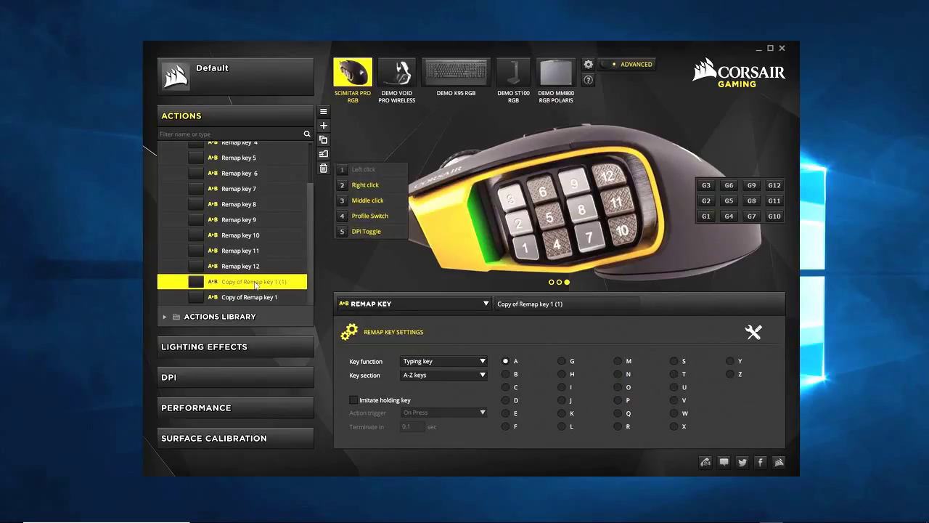
triple_click(579, 303)
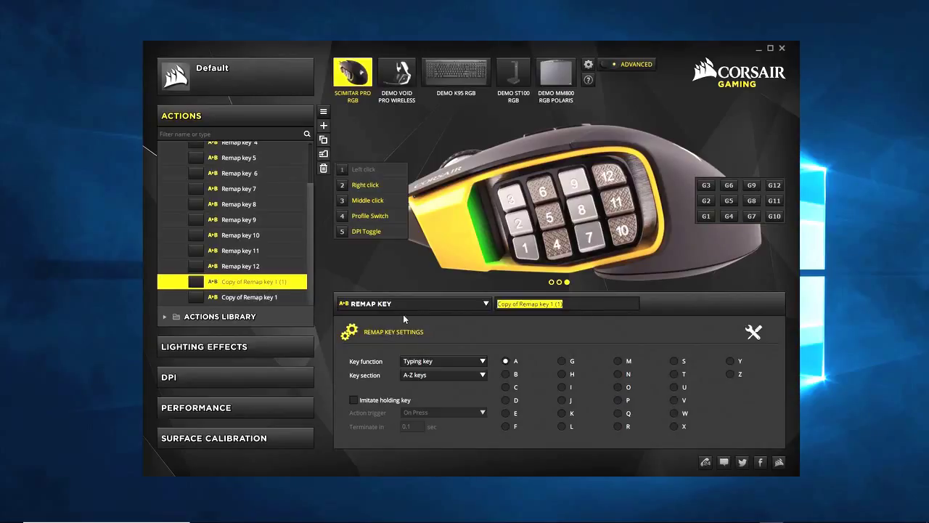
key("ctrl+v")
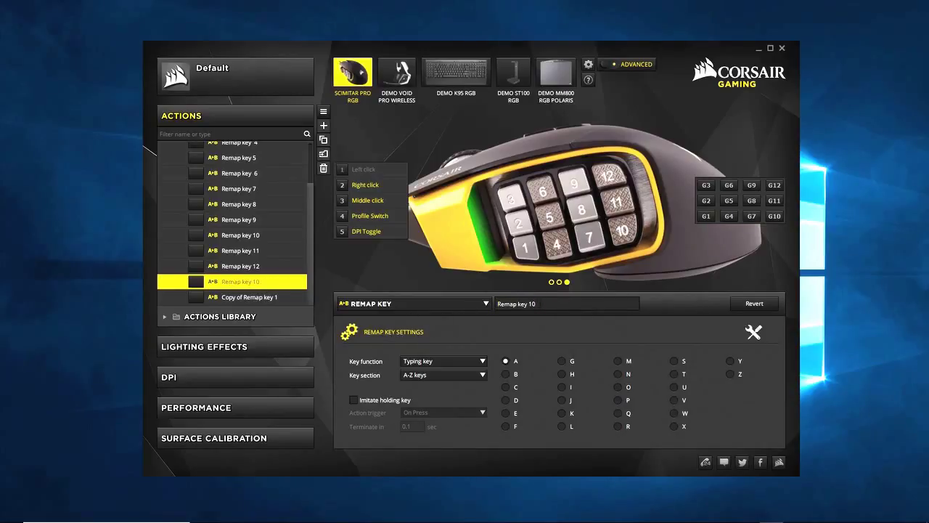
key("BackSpace")
key("BackSpace")
type("Button 4")
key("ctrl+a")
Rename the last remaining copy in the actions list as "Remap key Button 5"
left_click(259, 298)
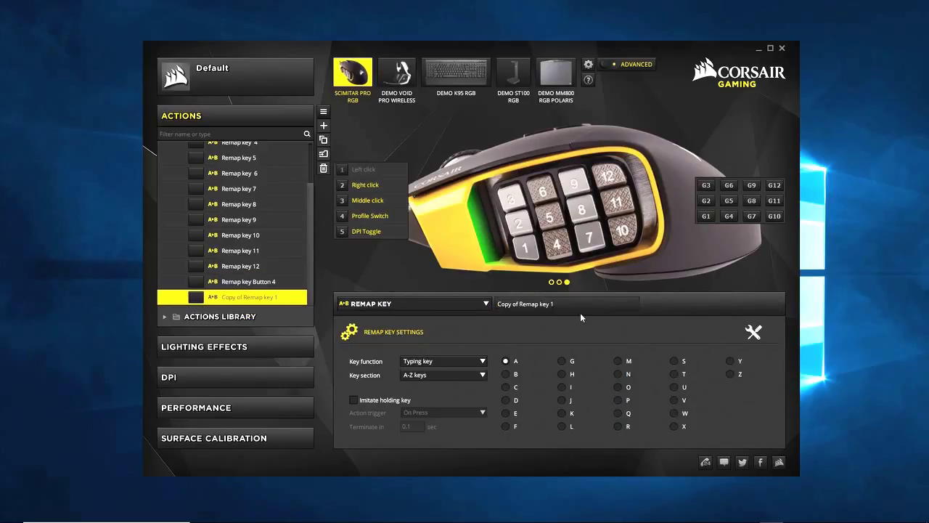
left_click(580, 304)
key("ctrl+a")
key("ctrl+v")
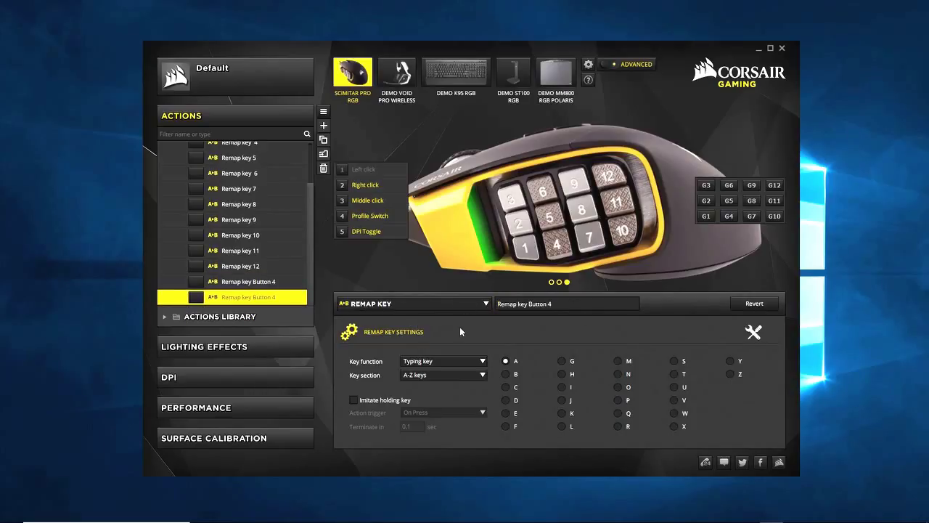
key("BackSpace")
type("5")
Review the full list of renamed remap key actions and check the settings of several of them
scroll(309, 248, "up", 2)
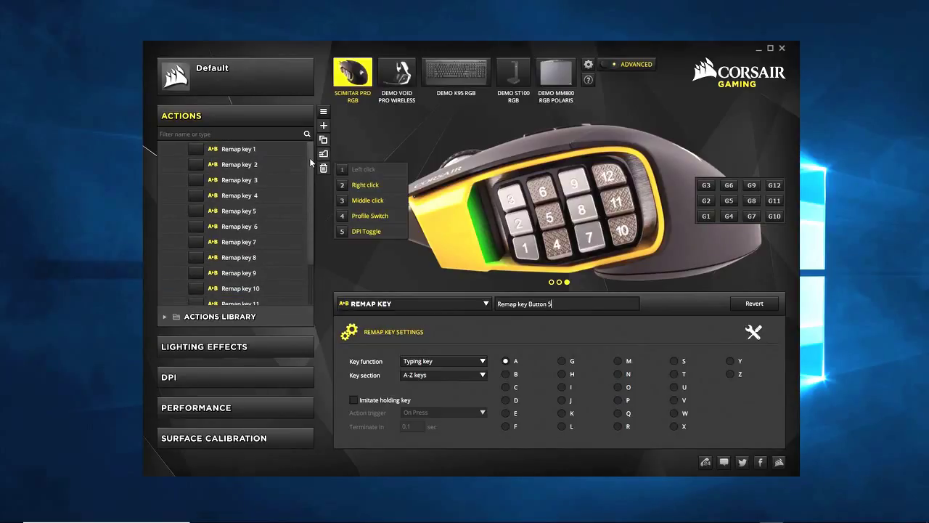
scroll(313, 275, "down", 2)
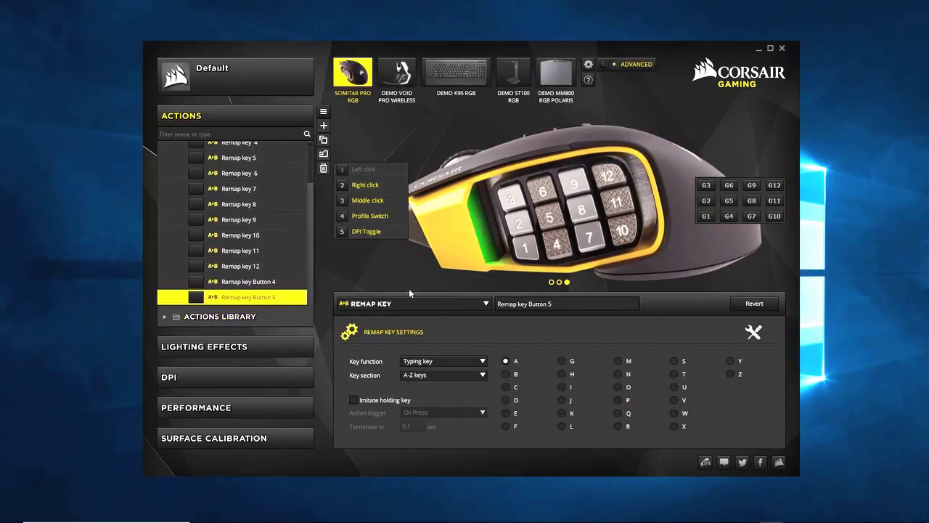
scroll(307, 172, "up", 3)
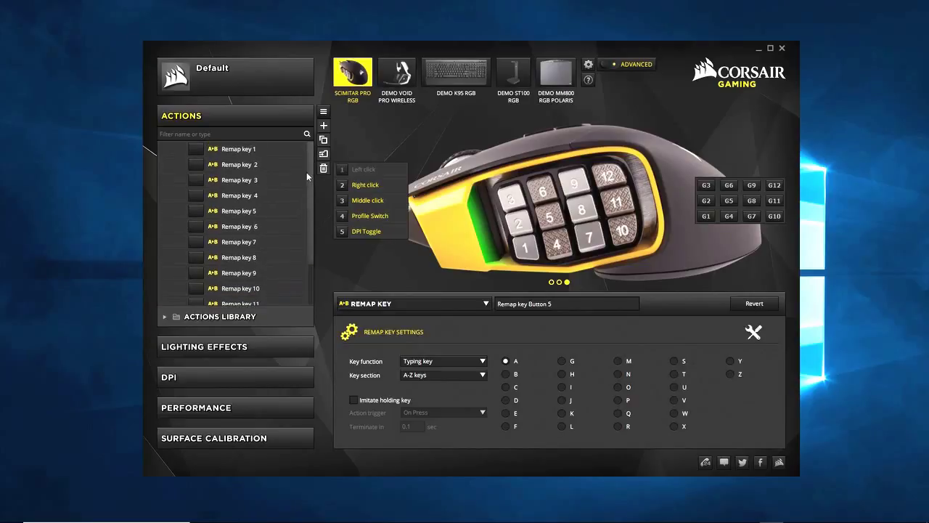
left_click(258, 150)
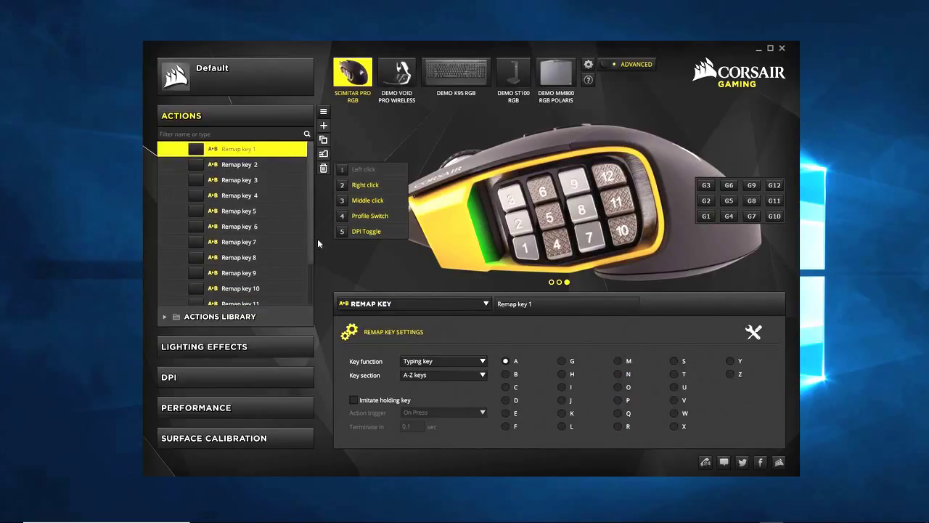
left_click(238, 170)
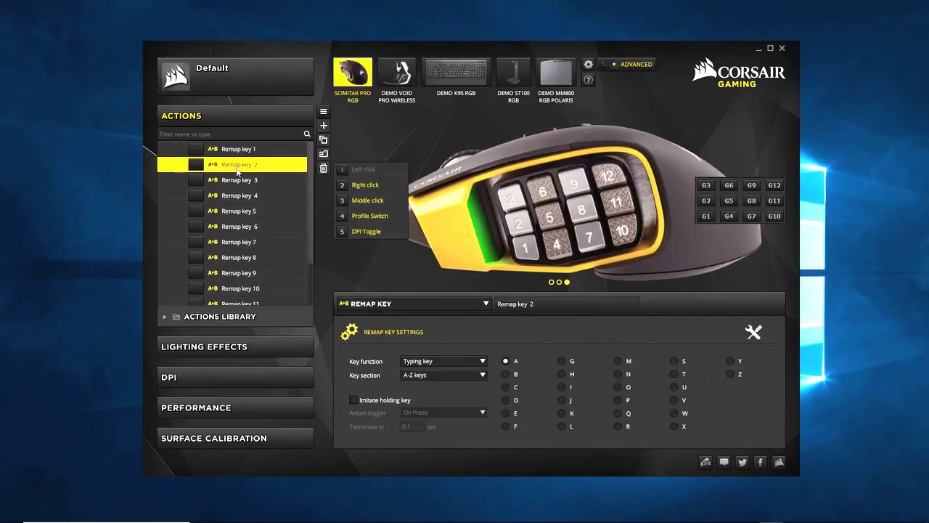
left_click_drag(238, 187, 243, 259)
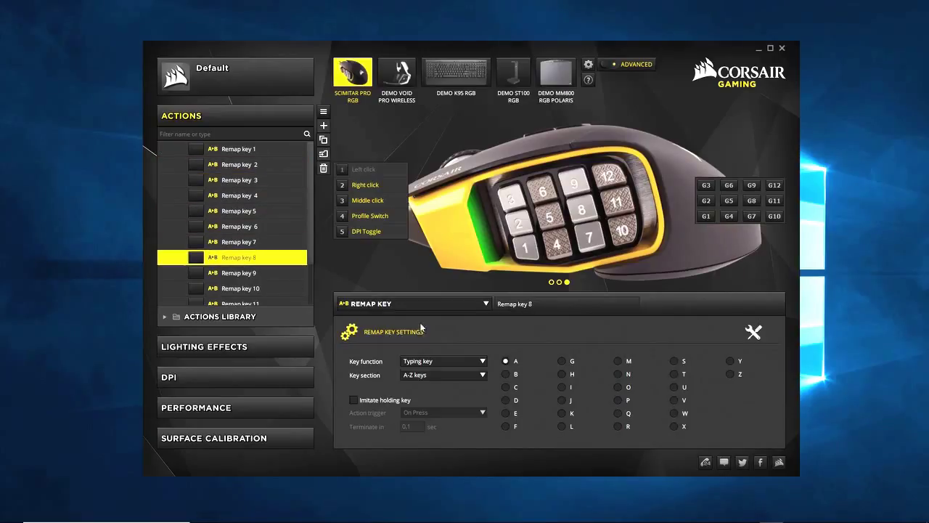
left_click(240, 288)
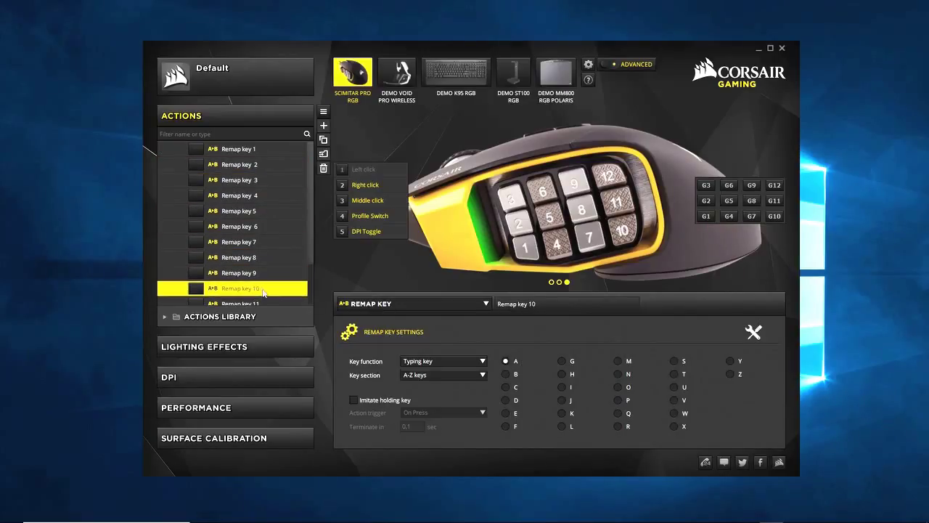
left_click(257, 227)
Assign Keypad 1 End from the Numeric keypad key section to the Remap key 1 action
left_click(248, 153)
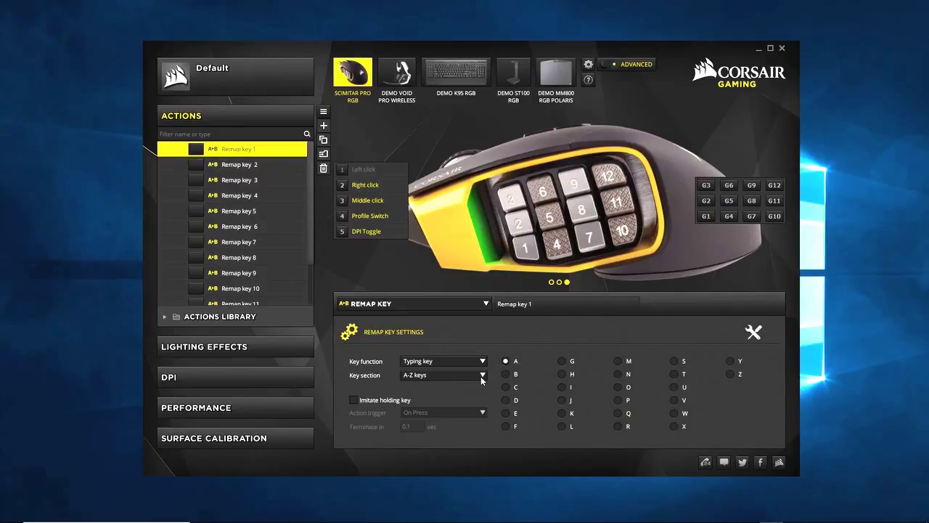
mouse_move(472, 519)
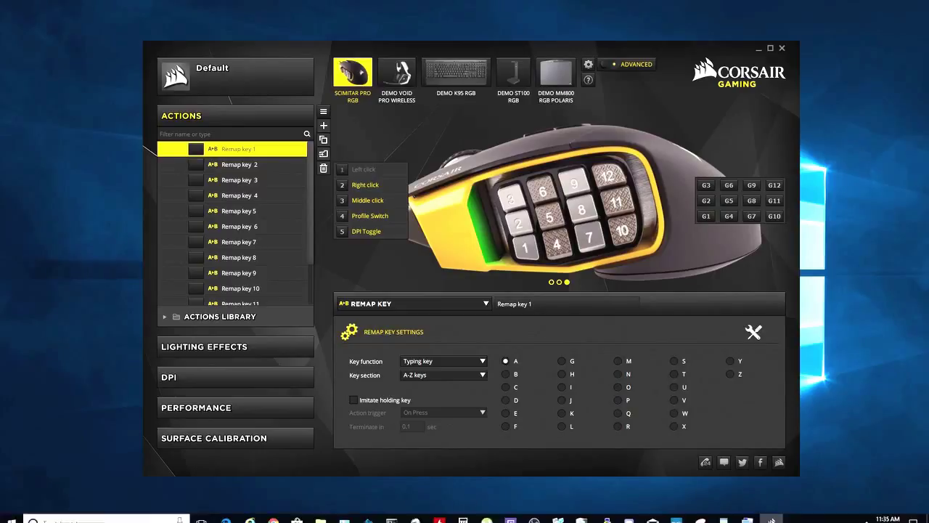
left_click(748, 513)
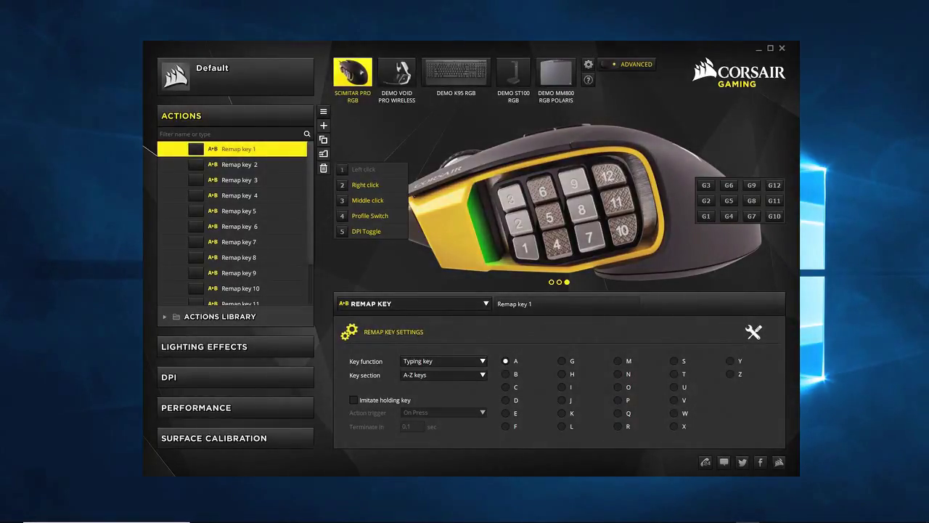
left_click_drag(446, 124, 433, 141)
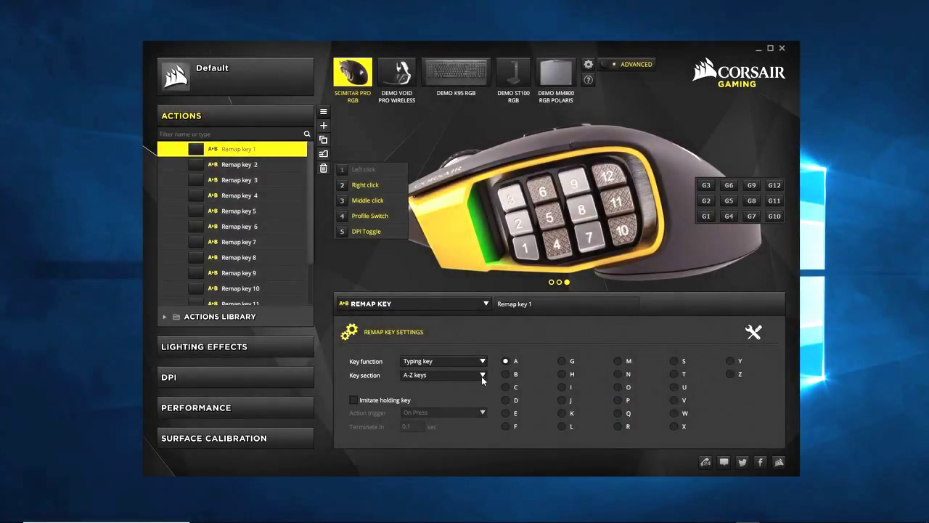
left_click(481, 375)
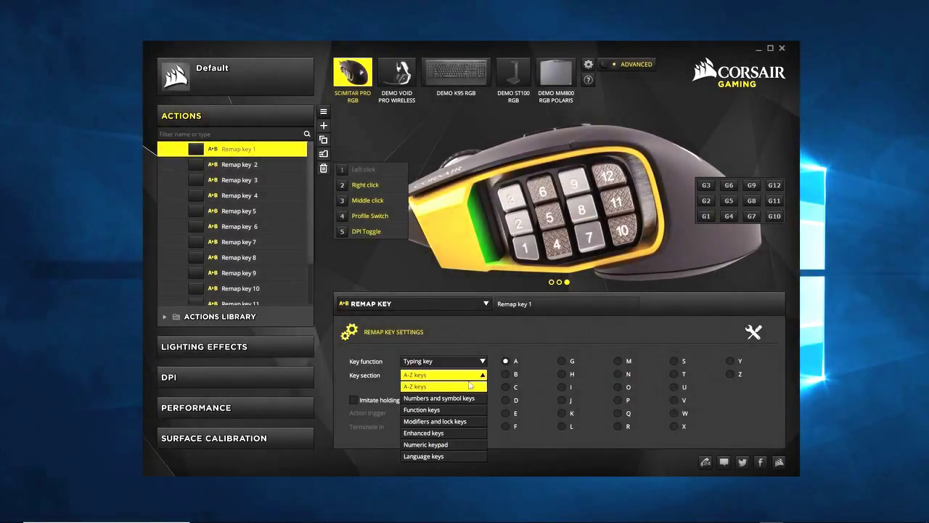
left_click(451, 444)
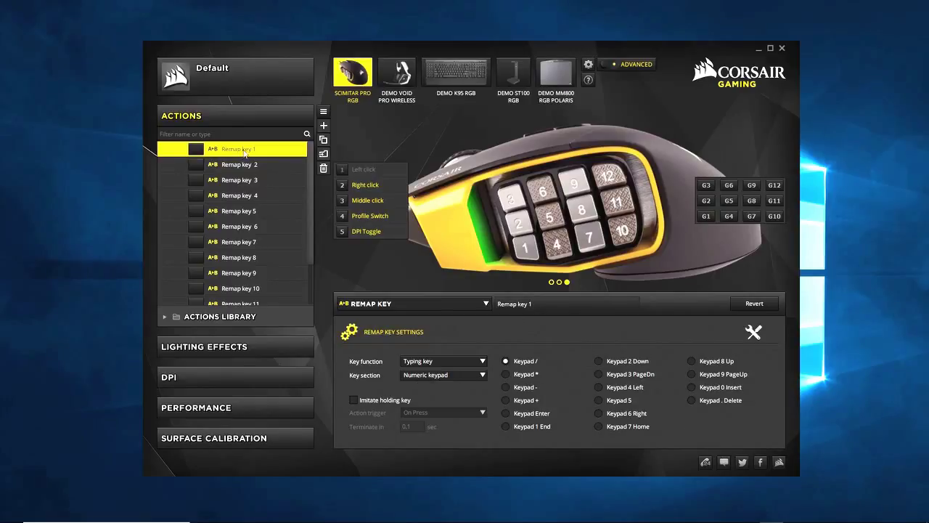
left_click(506, 426)
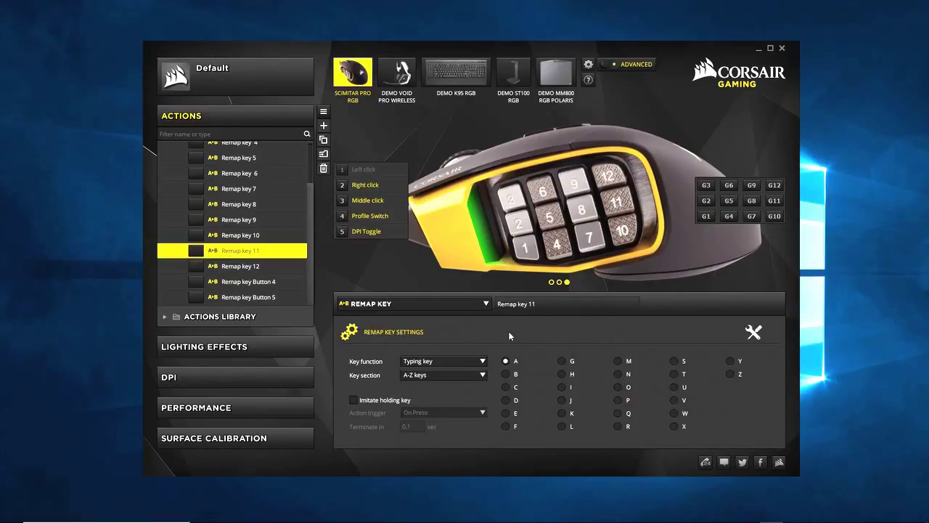
Assign Keypad - from the Numeric keypad key section to the Remap key 11 action
left_click(483, 376)
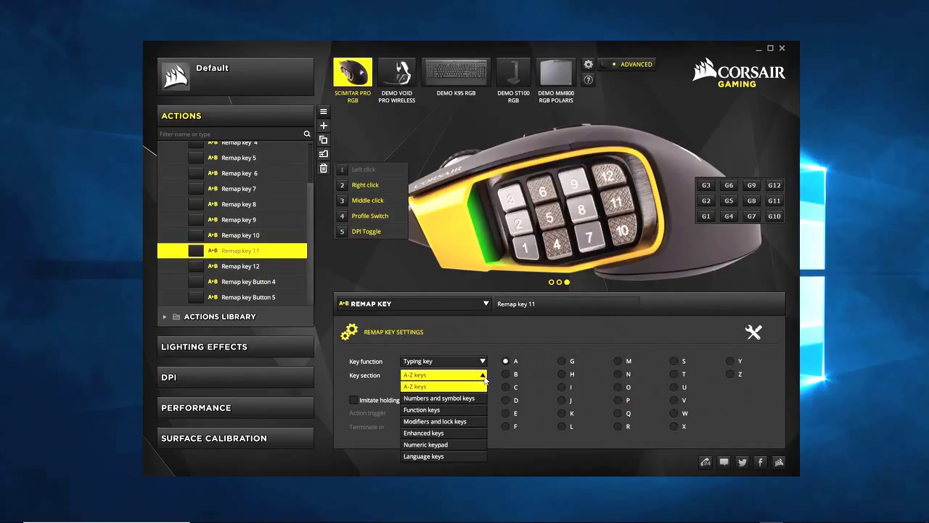
left_click(427, 444)
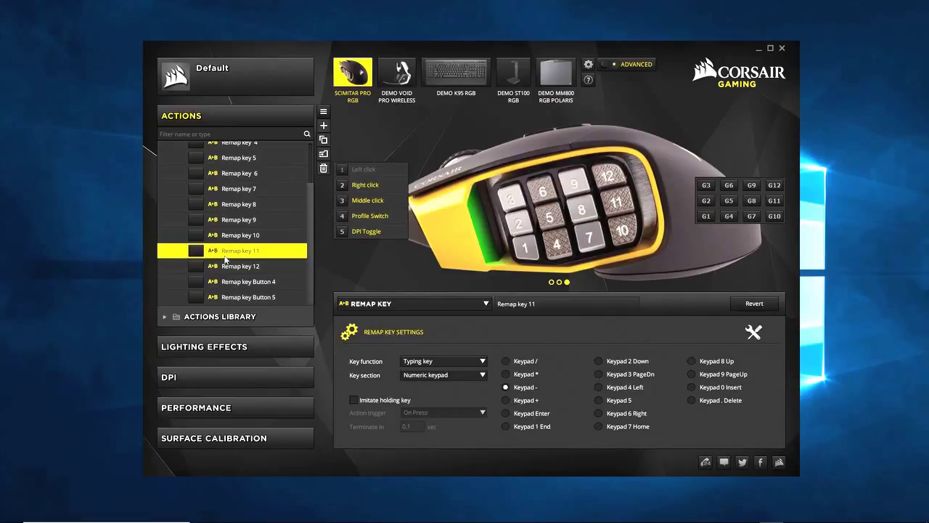
Assign Keypad + from the Numeric keypad key section to the Remap key 12 action
left_click(239, 267)
left_click(449, 374)
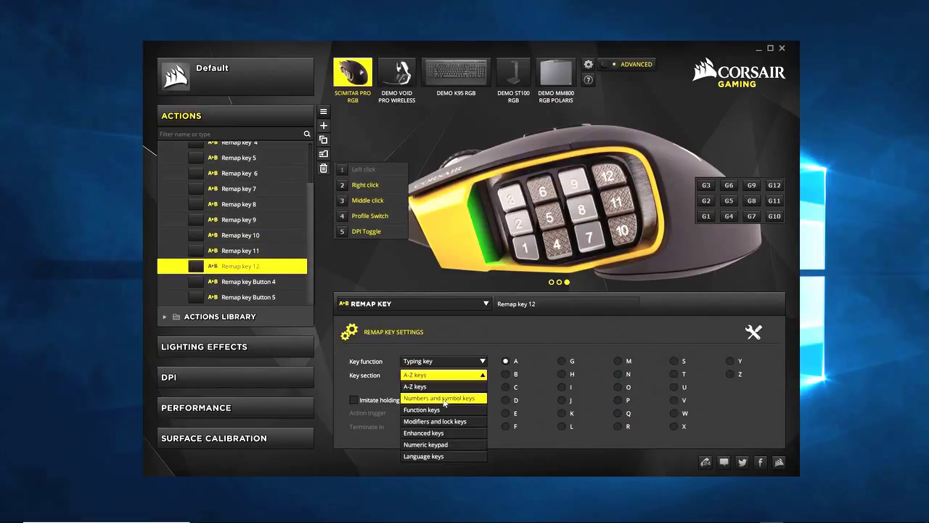
left_click(437, 445)
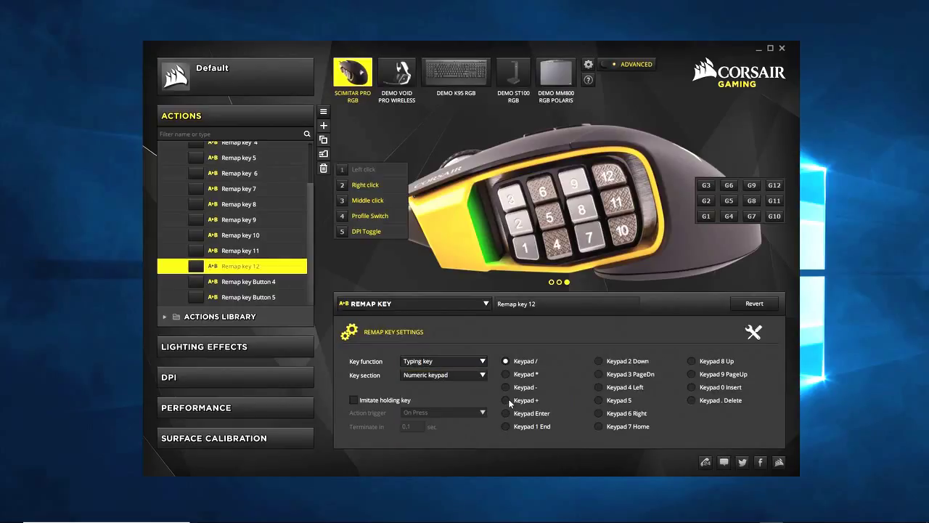
left_click(506, 400)
Set the Remap key Button 4 action's key function to Mouse button and choose Forward Button
left_click(235, 288)
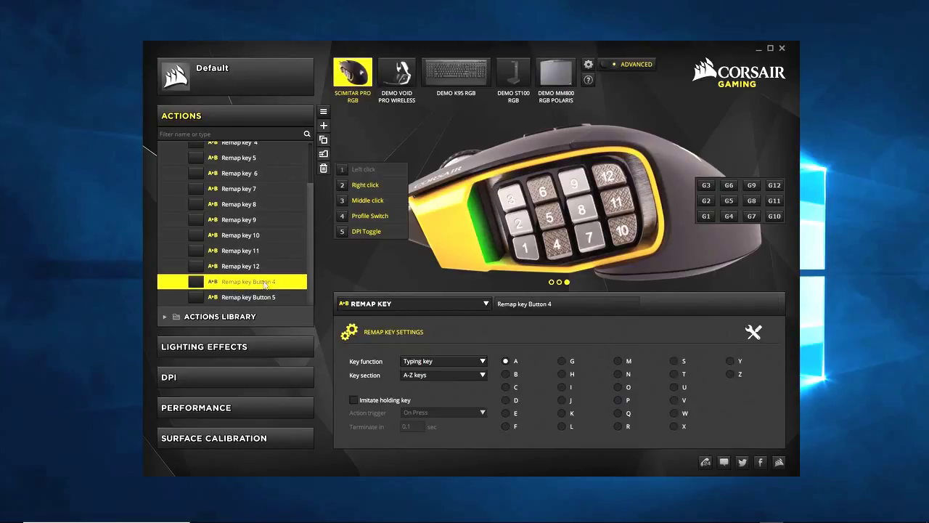
left_click(551, 282)
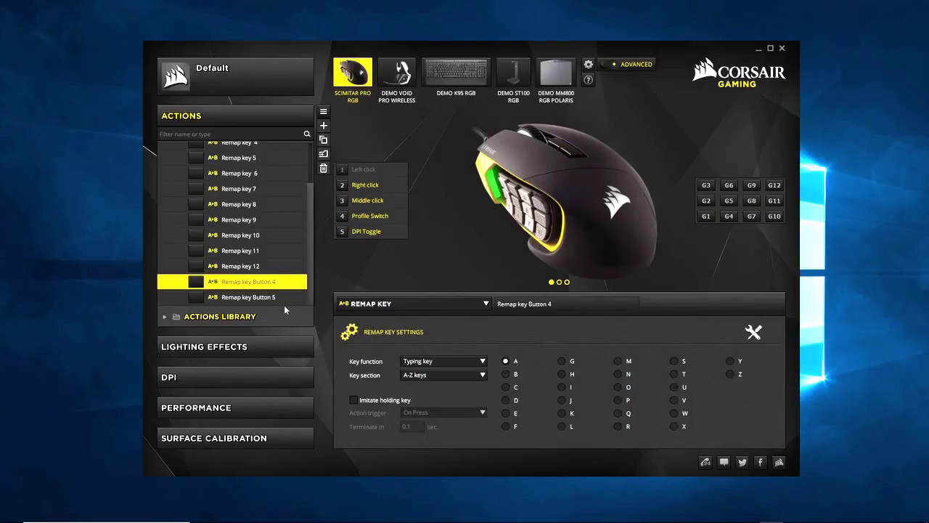
left_click(482, 377)
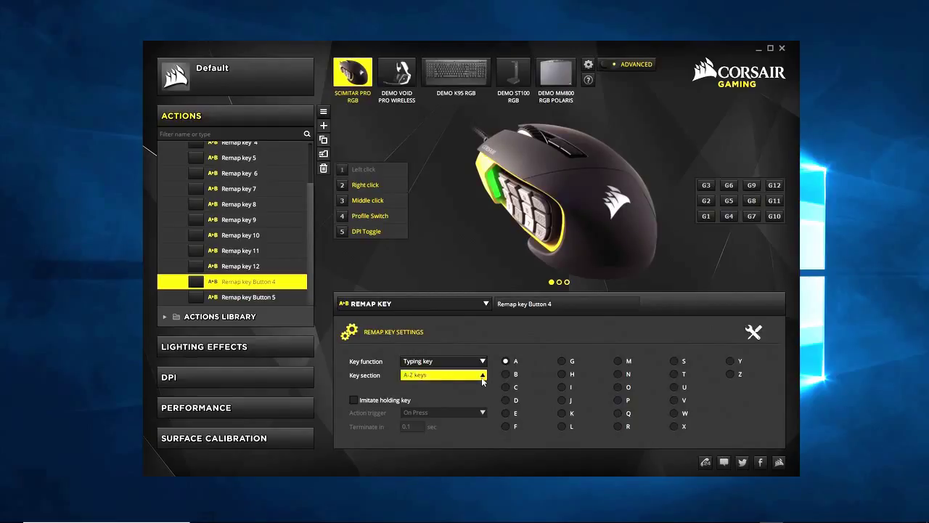
left_click(482, 360)
left_click(476, 375)
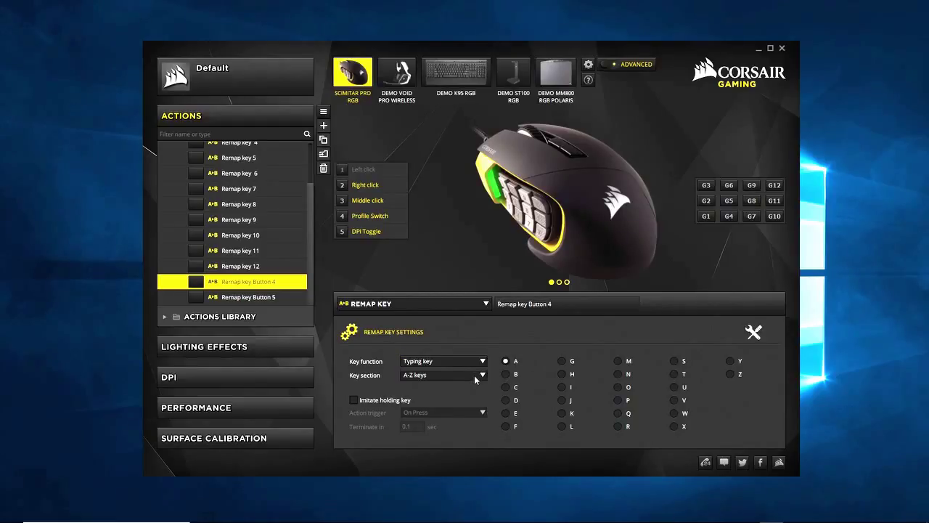
left_click(479, 365)
left_click(463, 383)
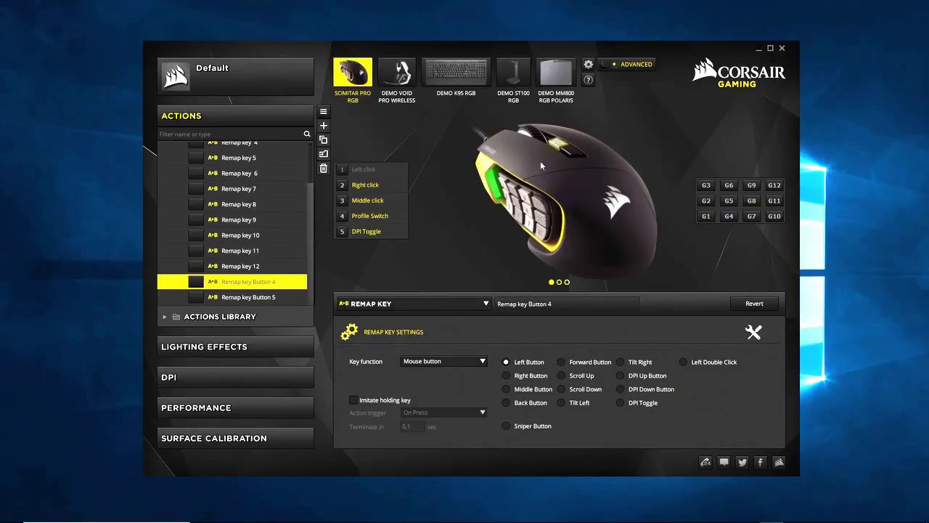
left_click(562, 362)
Set the Remap key Button 5 action's key function to Mouse button and choose Back Button
left_click(254, 299)
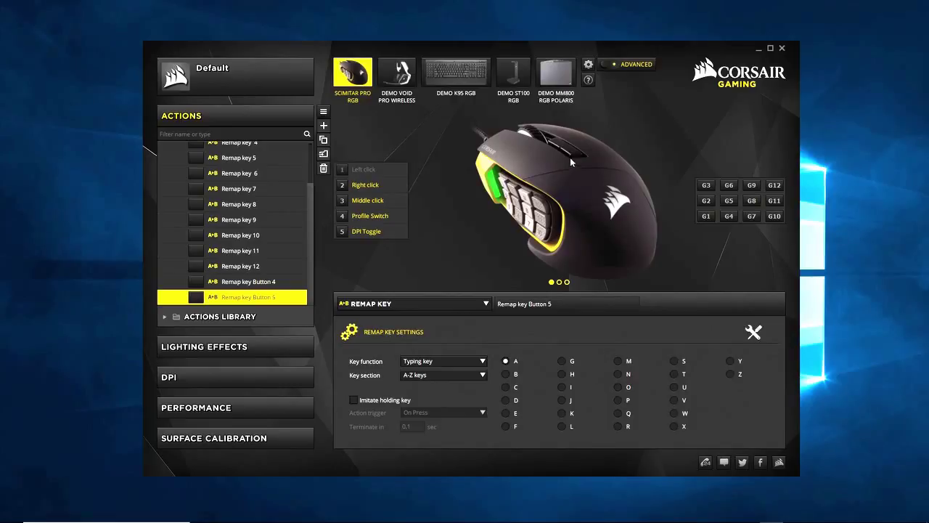
left_click(445, 357)
left_click(454, 382)
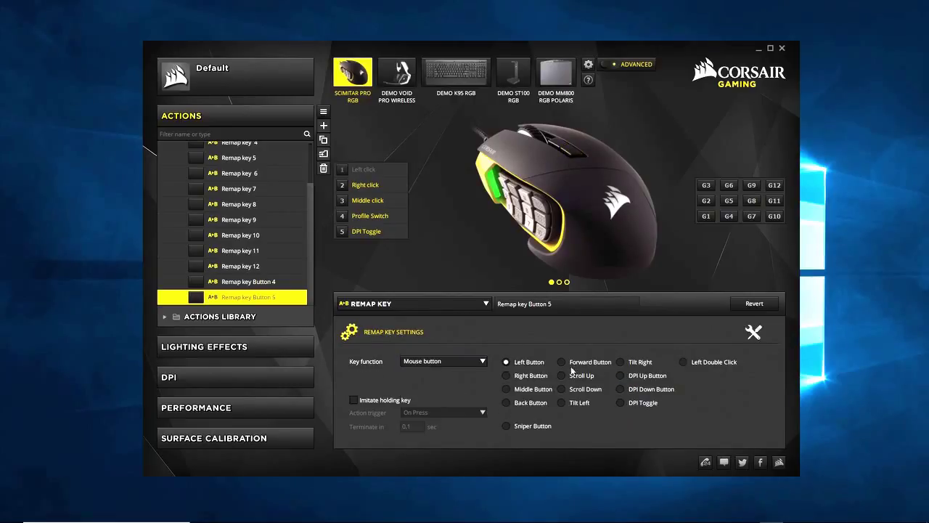
left_click(515, 404)
Assign the Remap key 1 action to side button 1 (G1) on the mouse's side view
scroll(309, 259, "up", 2)
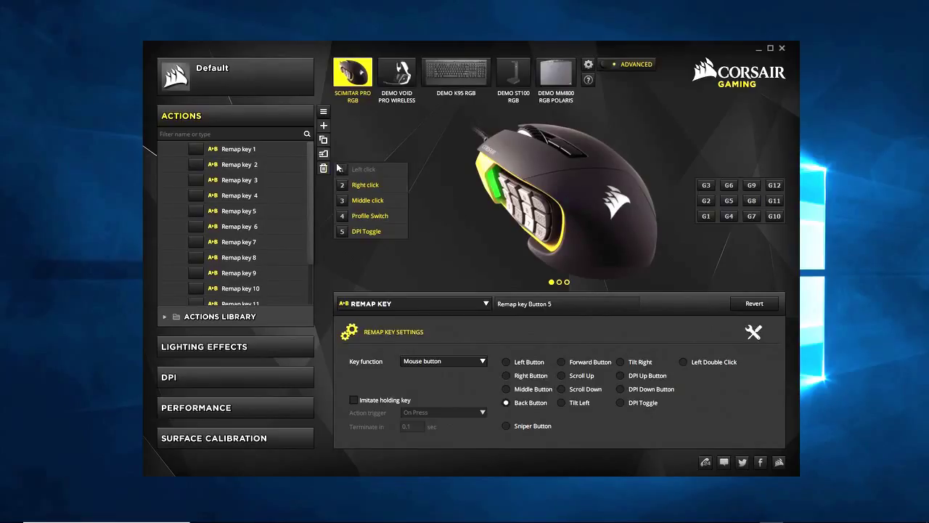
left_click(272, 148)
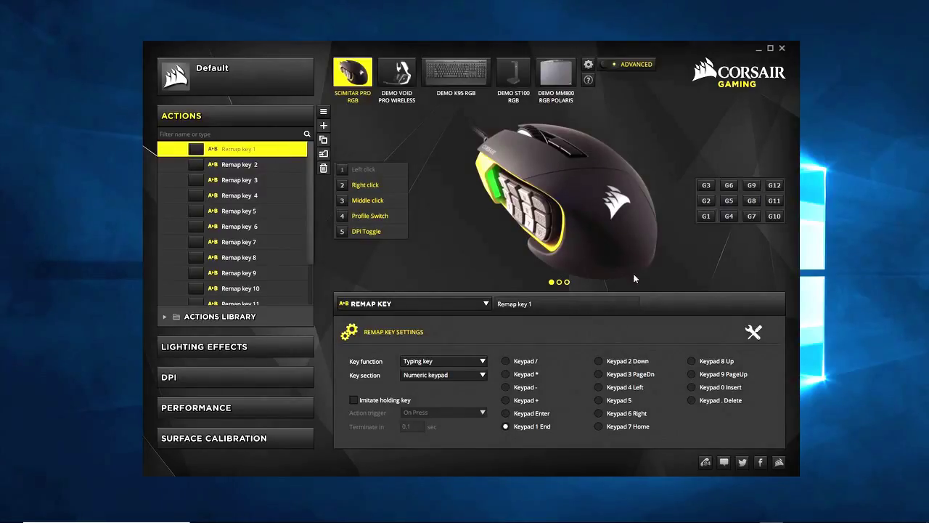
left_click(566, 282)
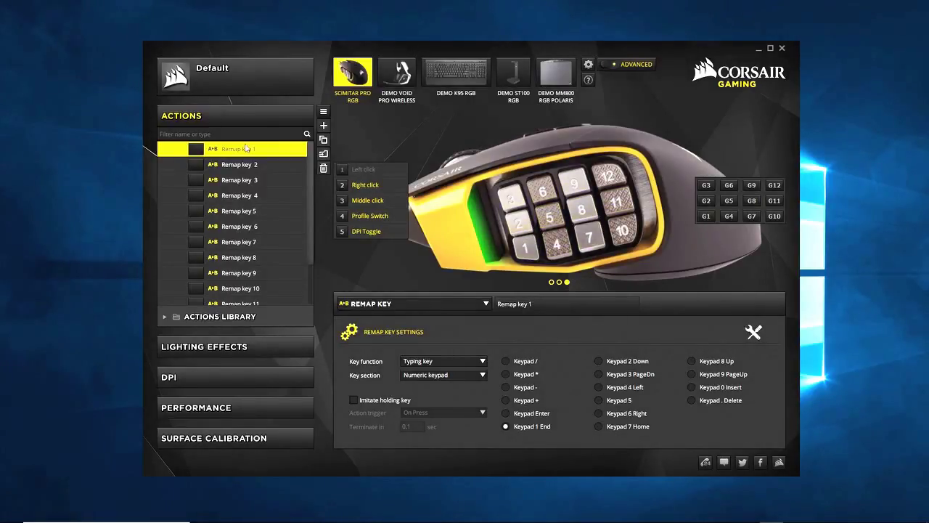
left_click(552, 283)
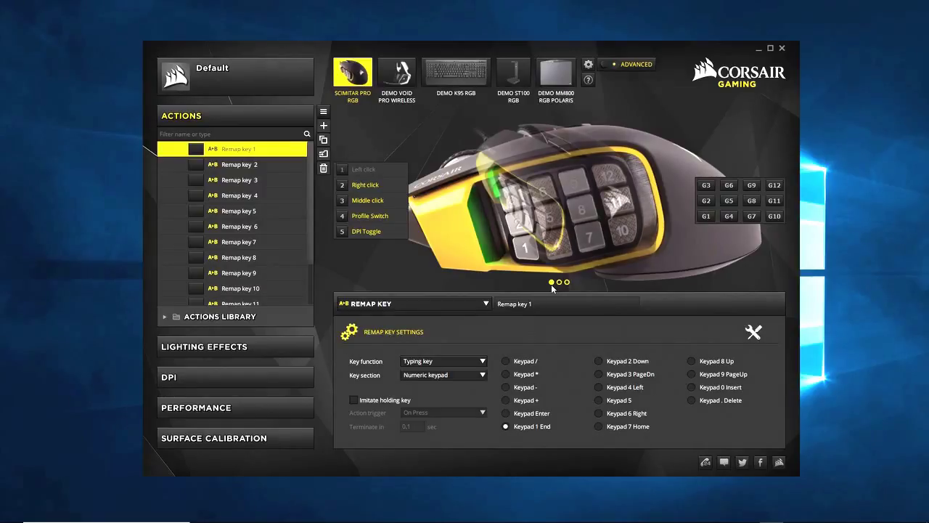
left_click(560, 282)
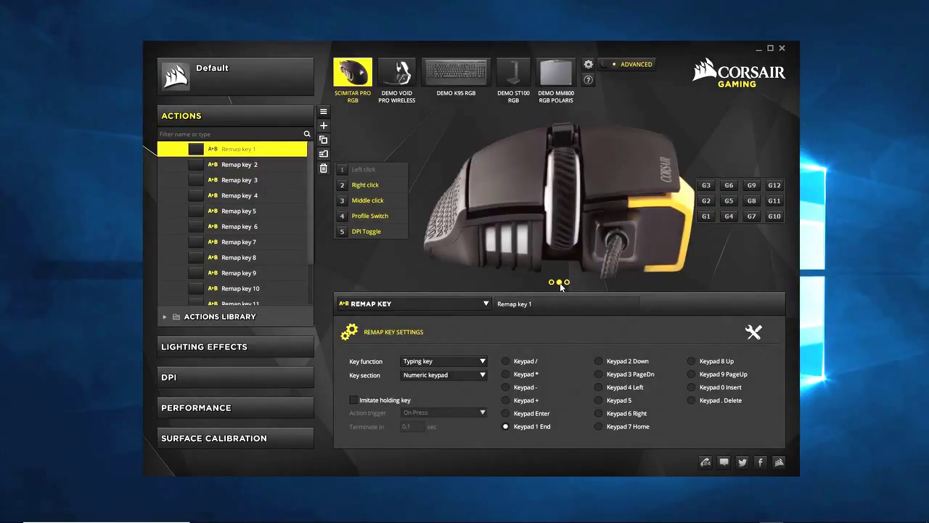
left_click(567, 283)
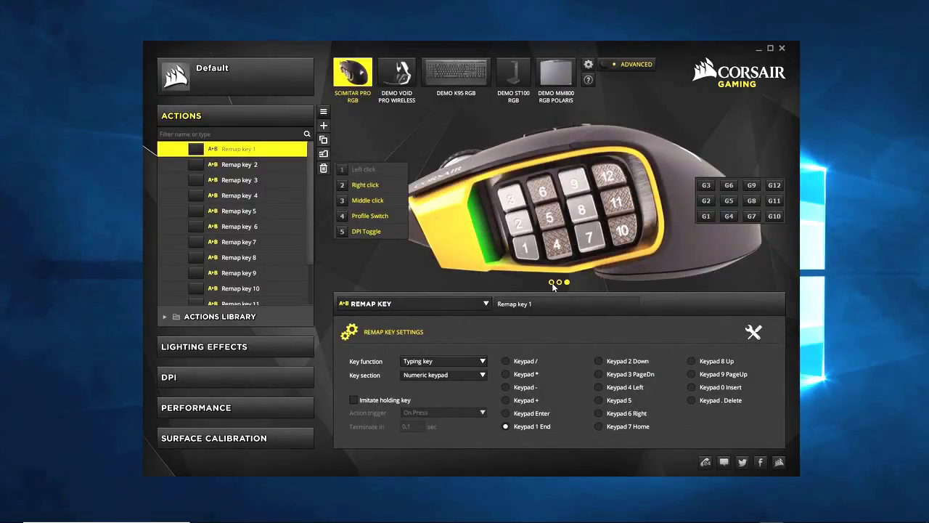
left_click(551, 283)
left_click(559, 282)
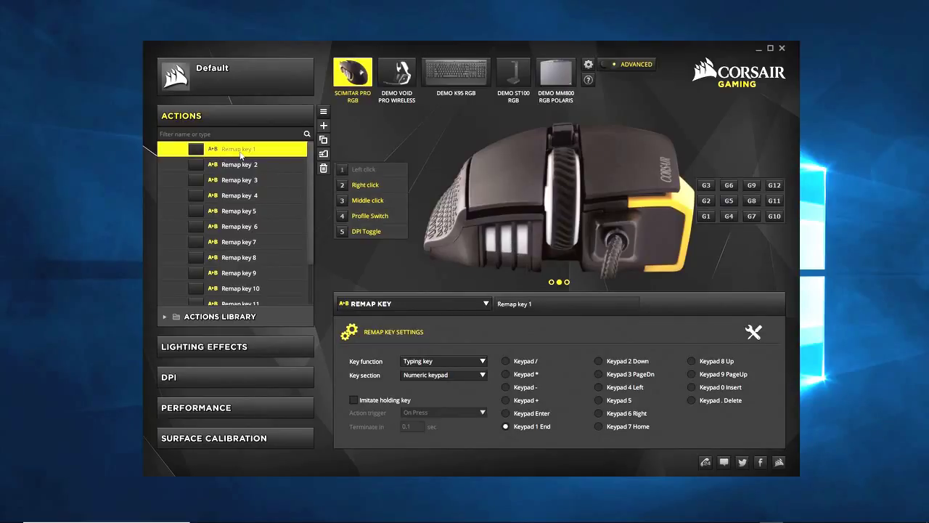
left_click(566, 281)
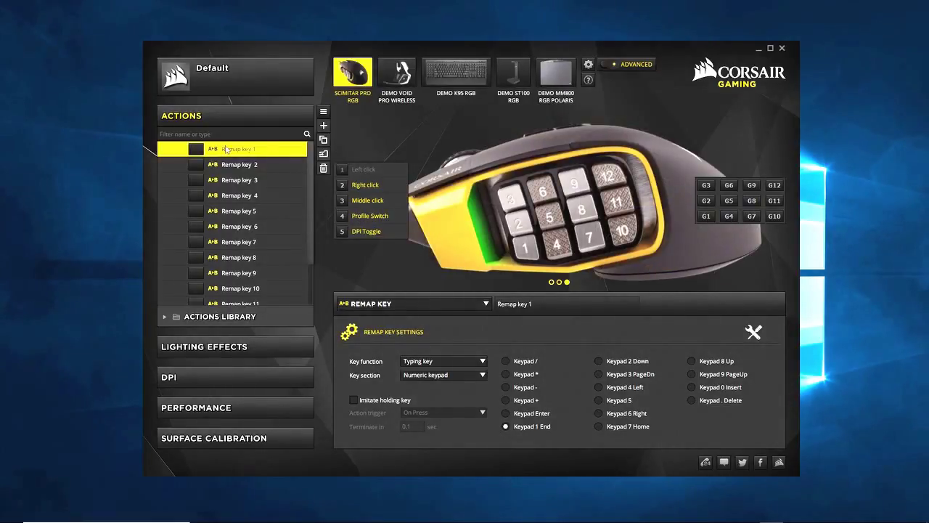
left_click(523, 250)
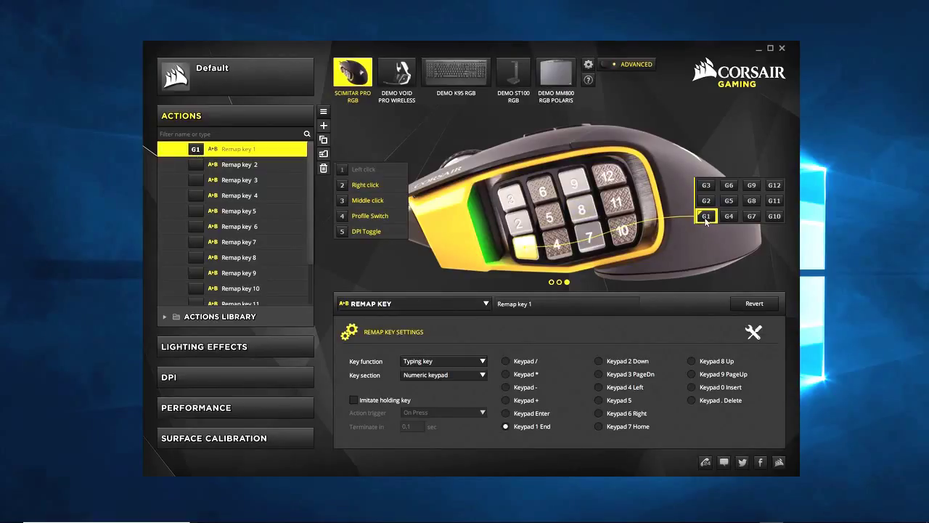
Assign the Remap key 2 through Remap key 12 actions to the side buttons with matching numbers, G2 through G12
left_click(239, 165)
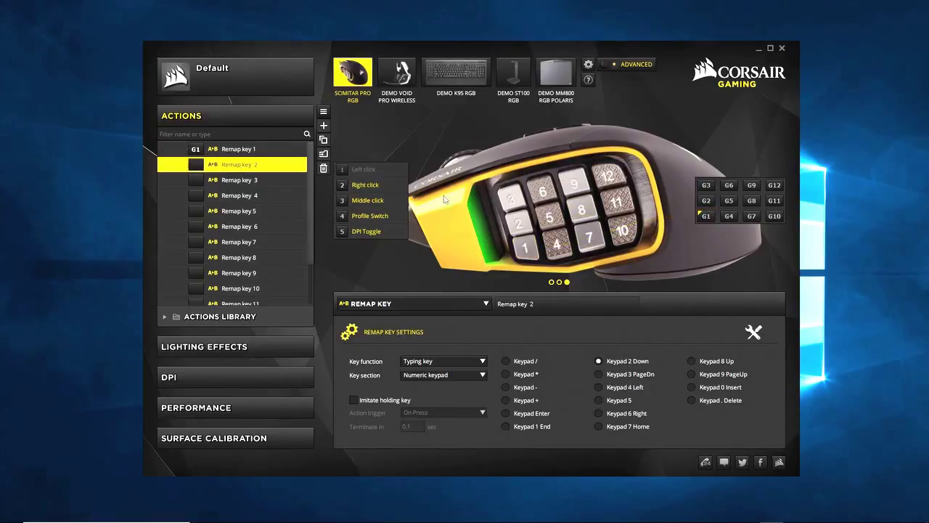
left_click(518, 232)
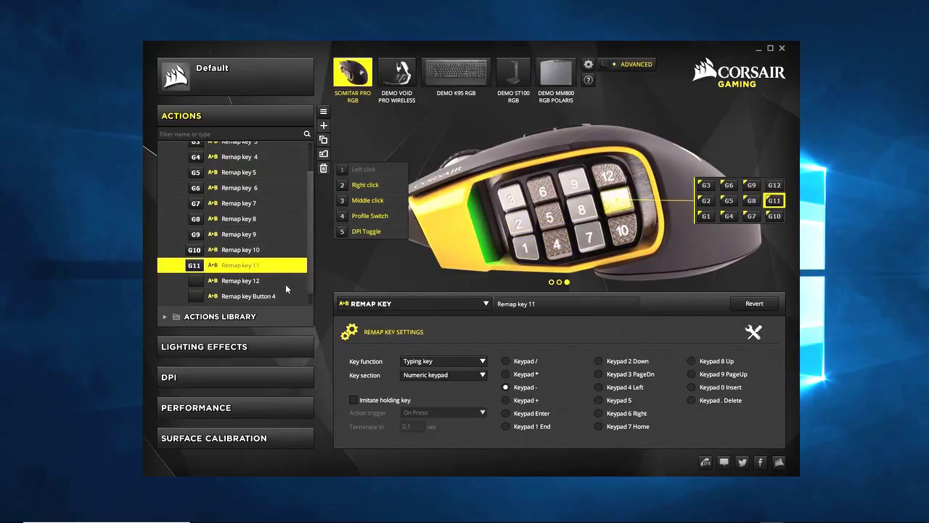
left_click(284, 281)
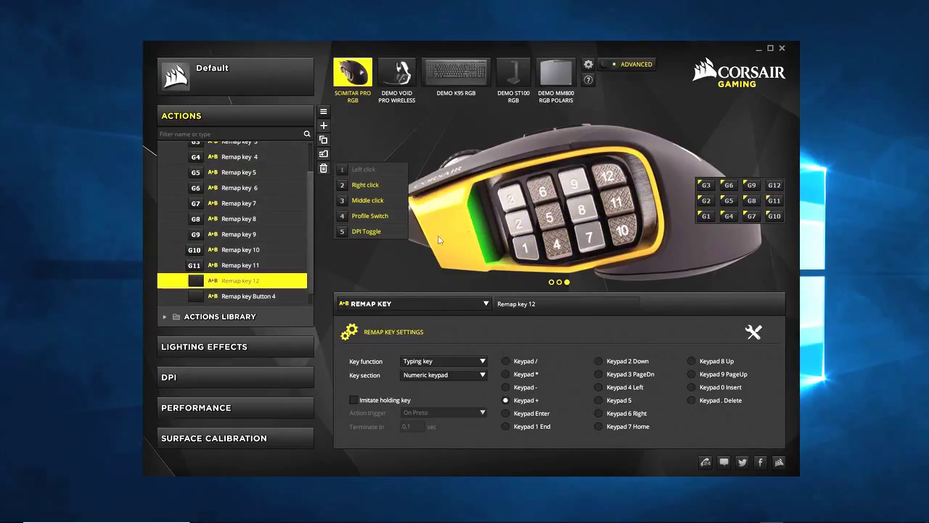
left_click(609, 175)
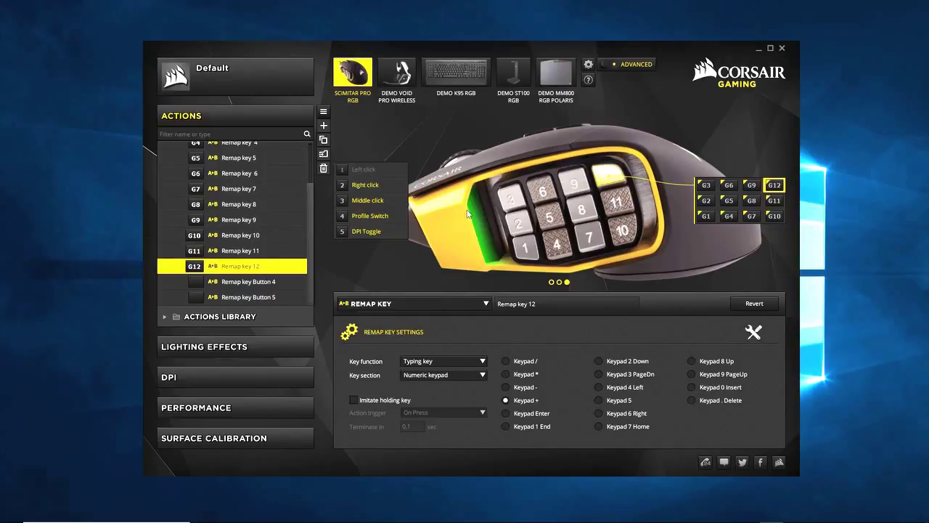
Assign Remap key Button 4 to the Profile Switch button and Remap key Button 5 to the DPI Toggle button
left_click(551, 282)
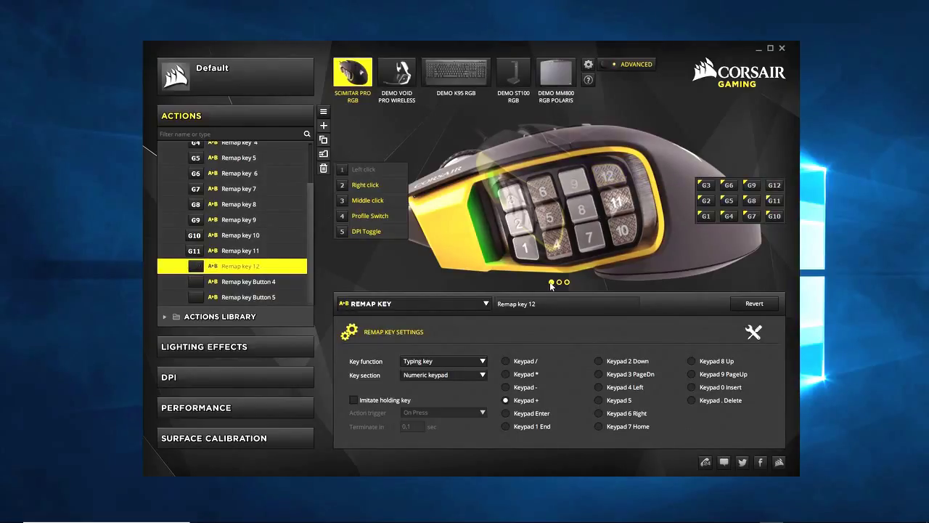
left_click(246, 283)
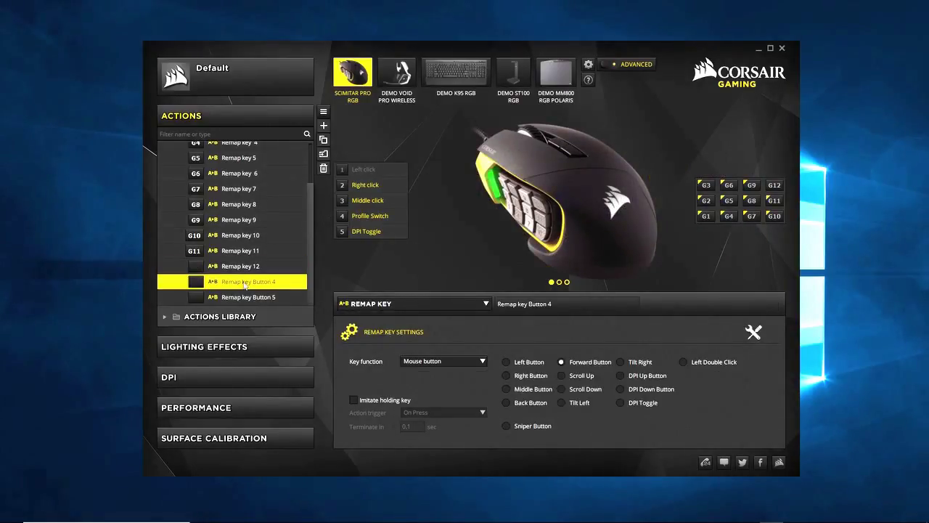
left_click(355, 216)
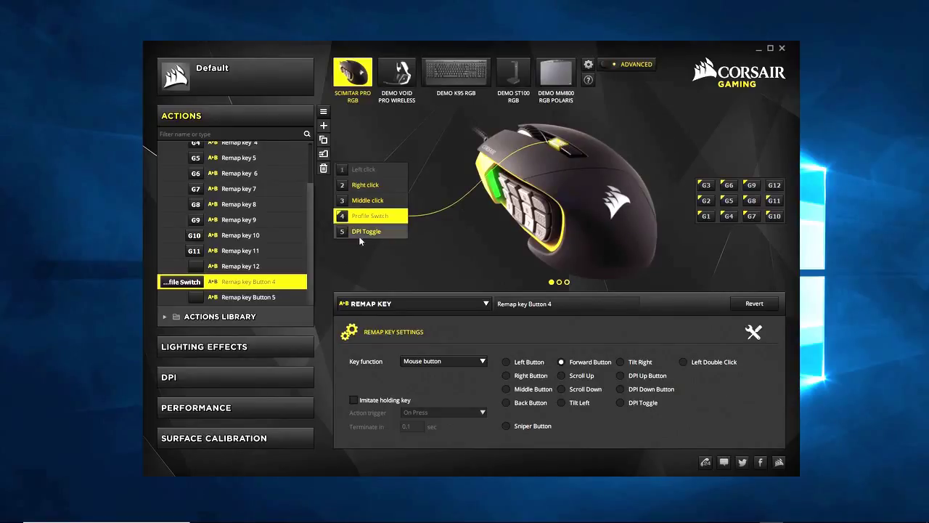
left_click(222, 297)
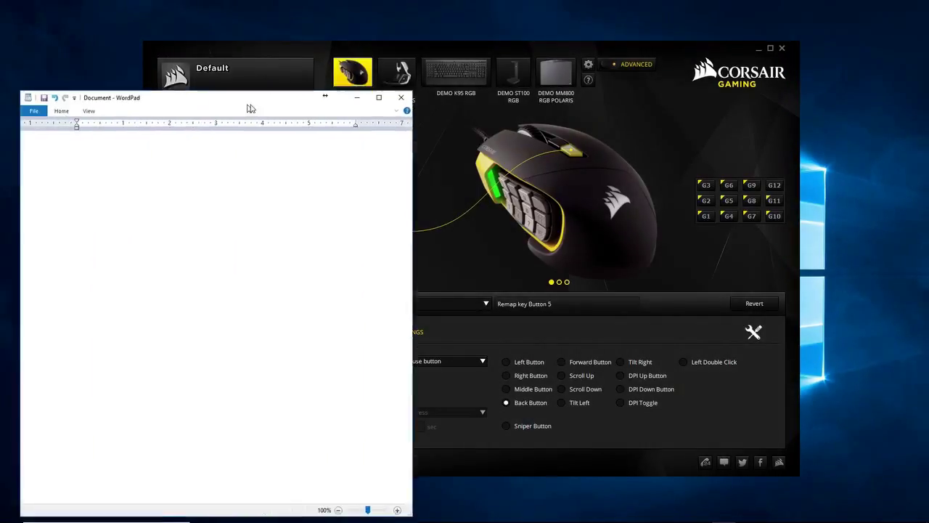
left_click_drag(249, 108, 612, 79)
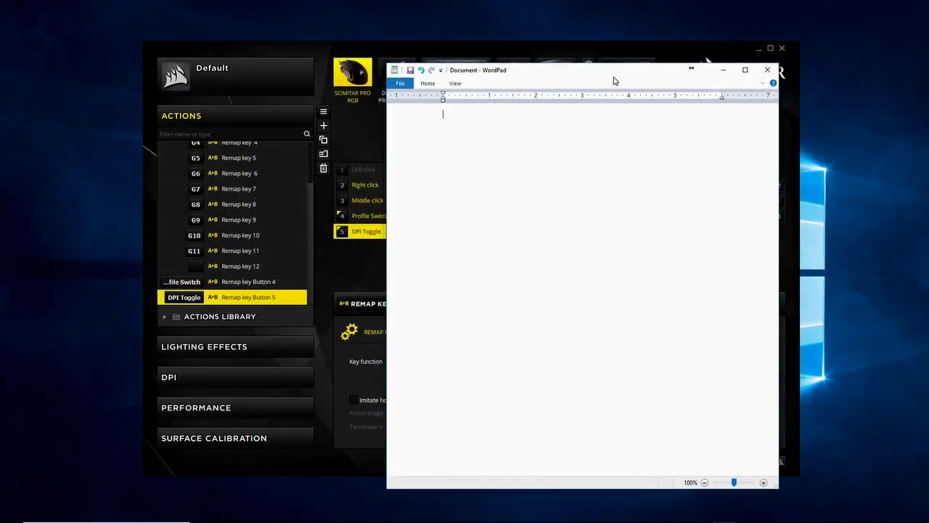
left_click_drag(542, 78, 474, 87)
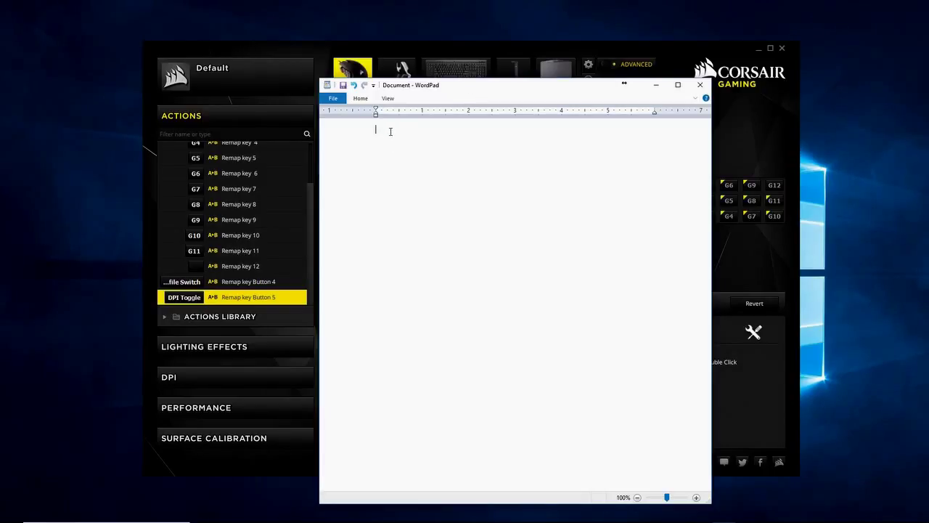
type("1234567890-")
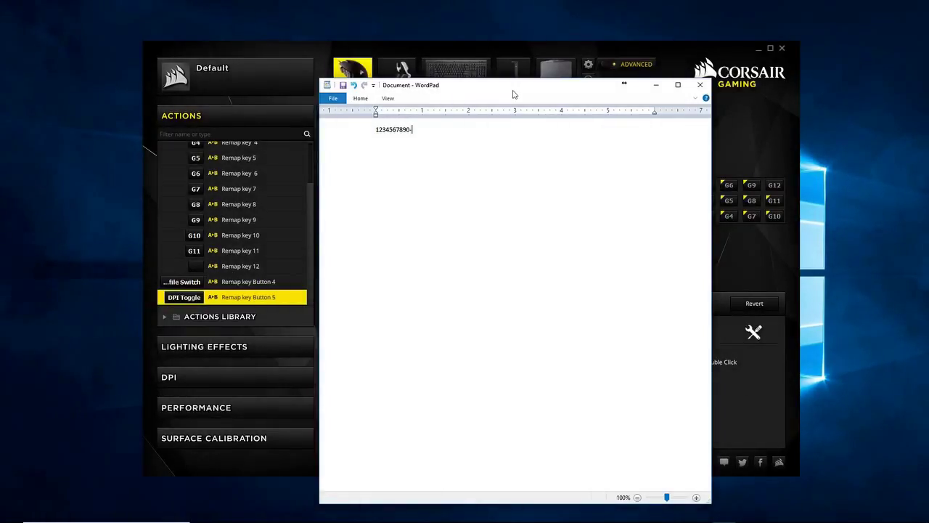
key("super+Down")
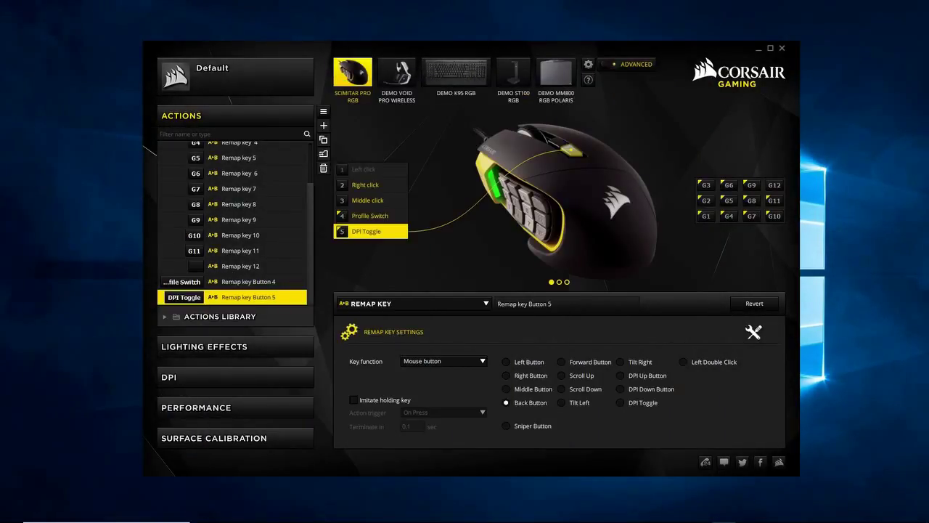
Assign the Remap key 12 action to side button G12 and test it by entering + after the existing text in WordPad
left_click(238, 266)
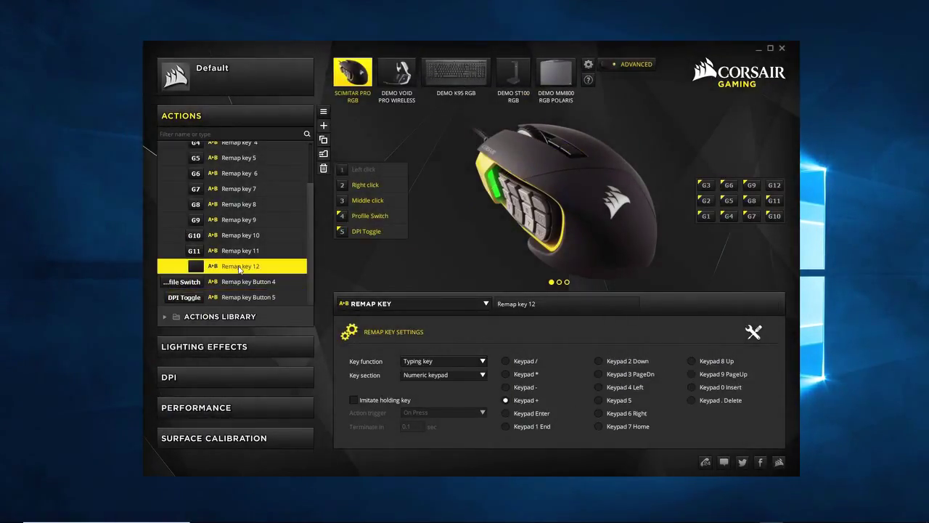
left_click(566, 281)
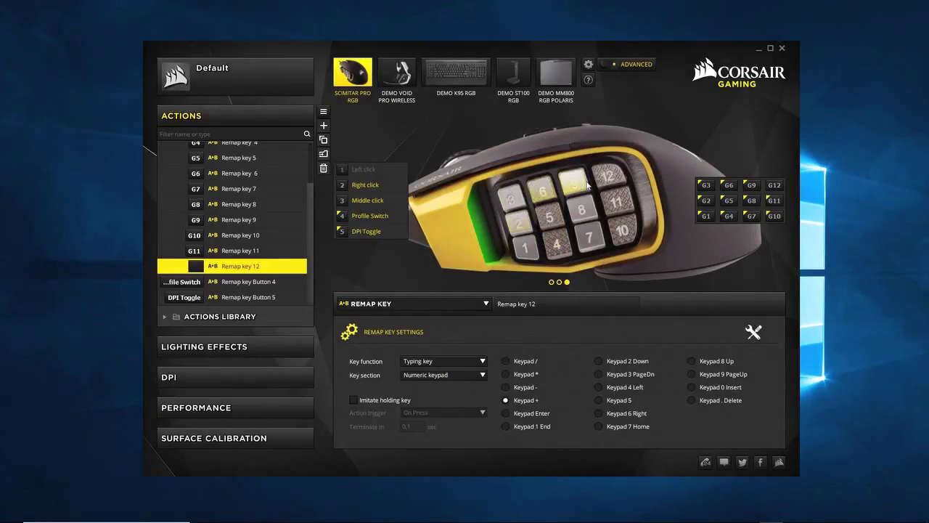
left_click(609, 180)
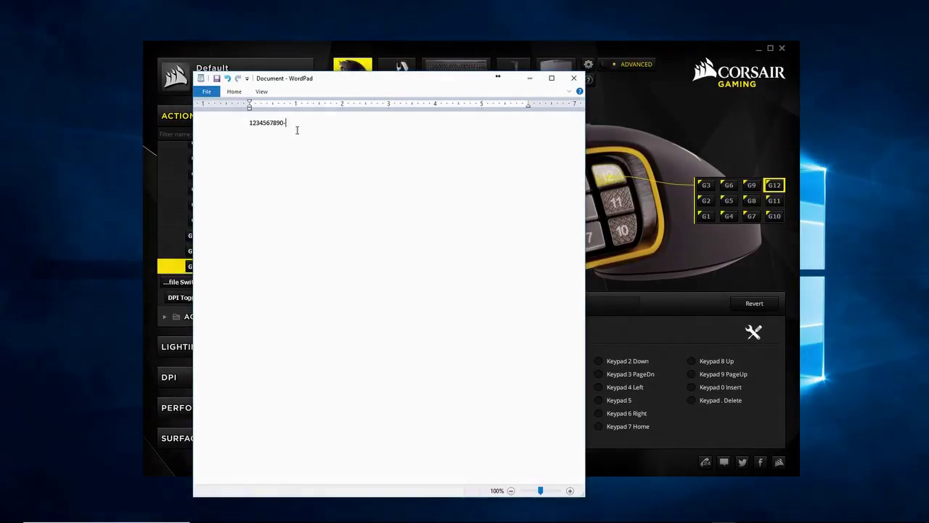
type("+")
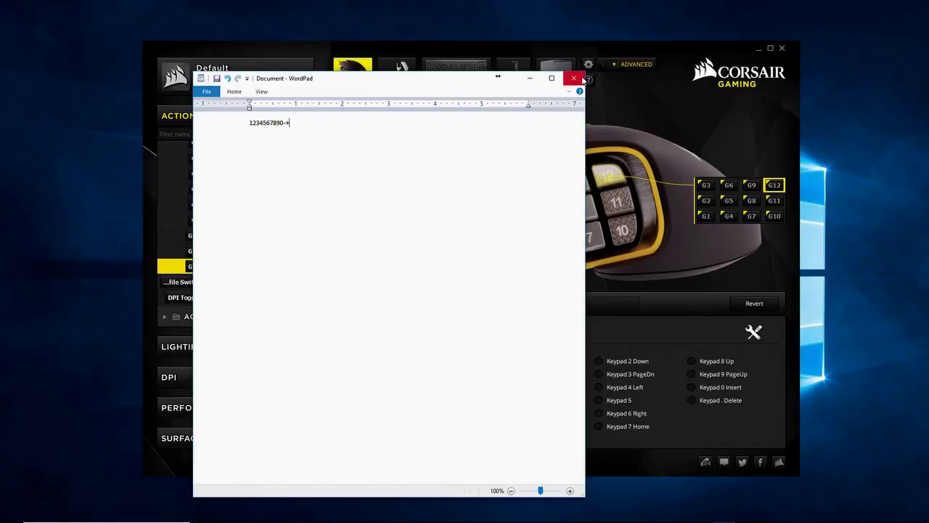
left_click(529, 78)
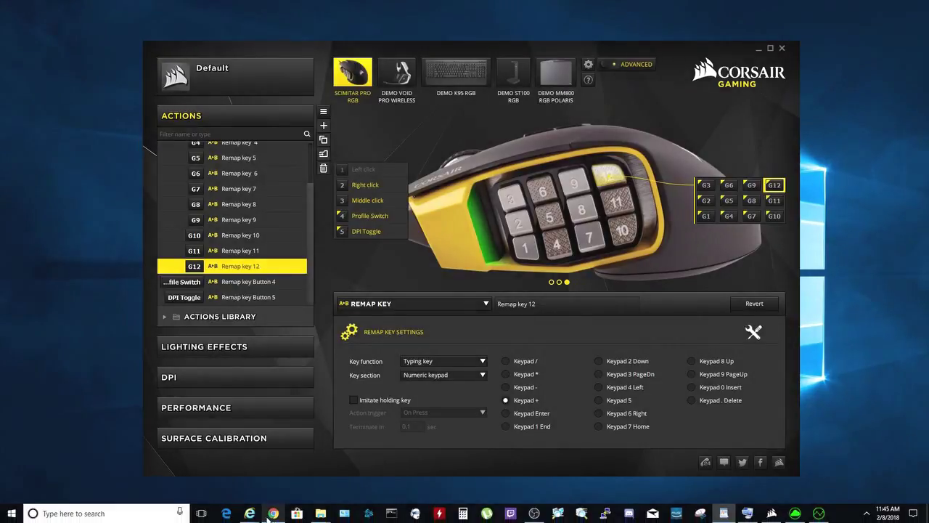
Open a new Chrome window over the CUE software and run a Google search for dsfgsdgfdfgh
right_click(273, 513)
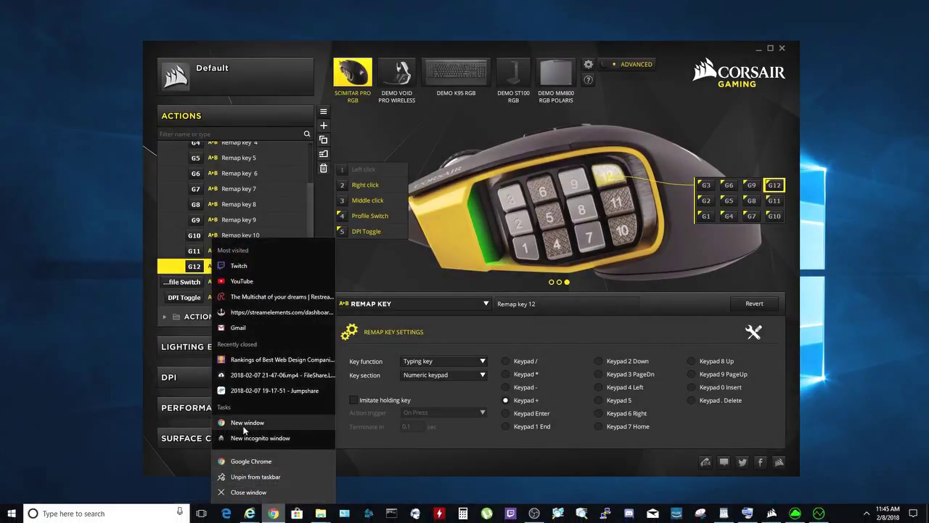
left_click(247, 421)
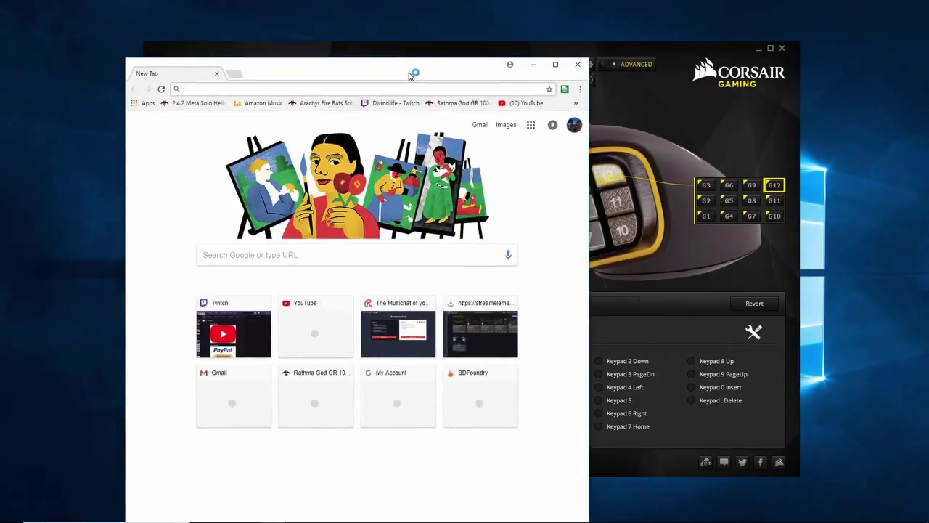
left_click_drag(415, 72, 493, 67)
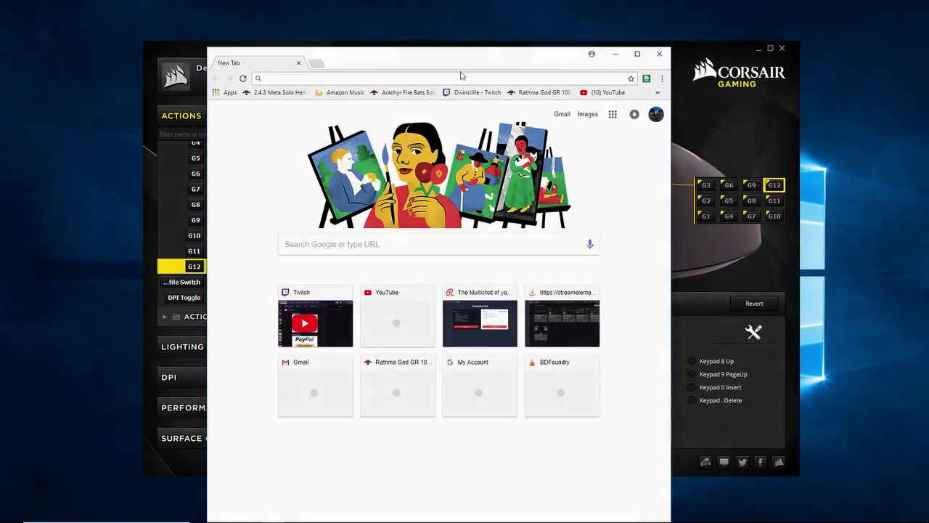
left_click(379, 239)
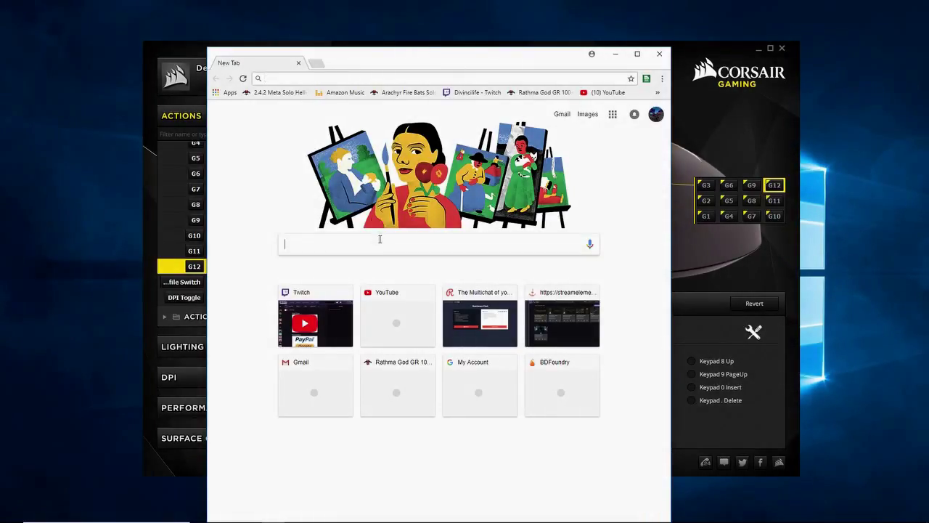
type("dsfgsdgfdfgh")
key("Return")
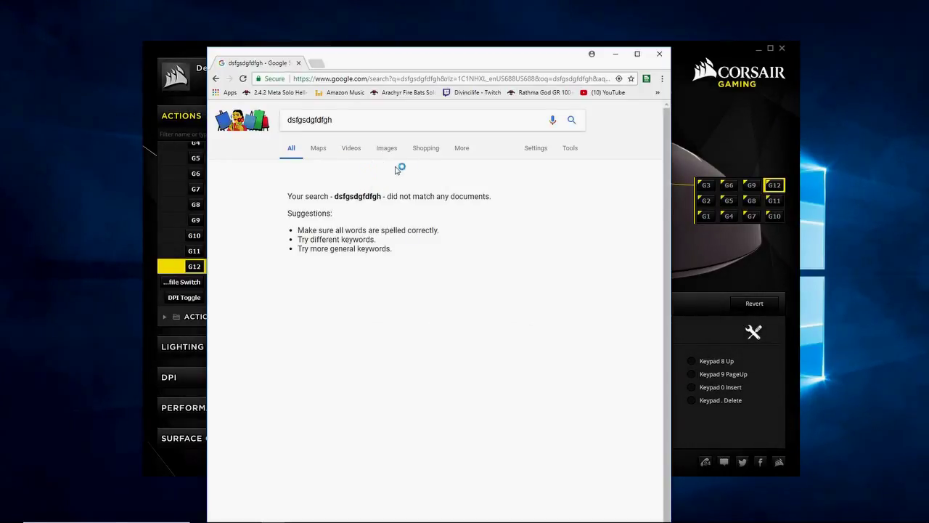
Test back and forward navigation several times between the search results and the new tab page, and close the Chrome window
key("alt+Left")
key("alt+Right")
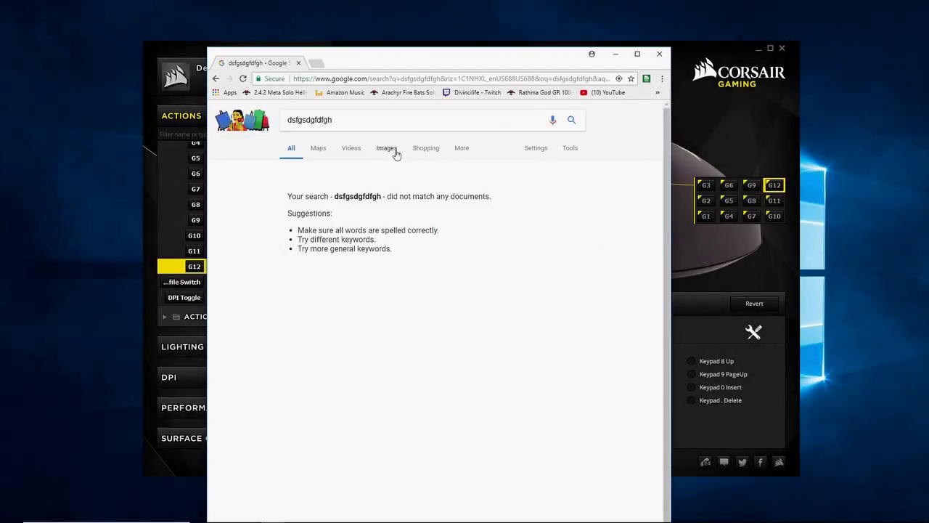
key("alt+Left")
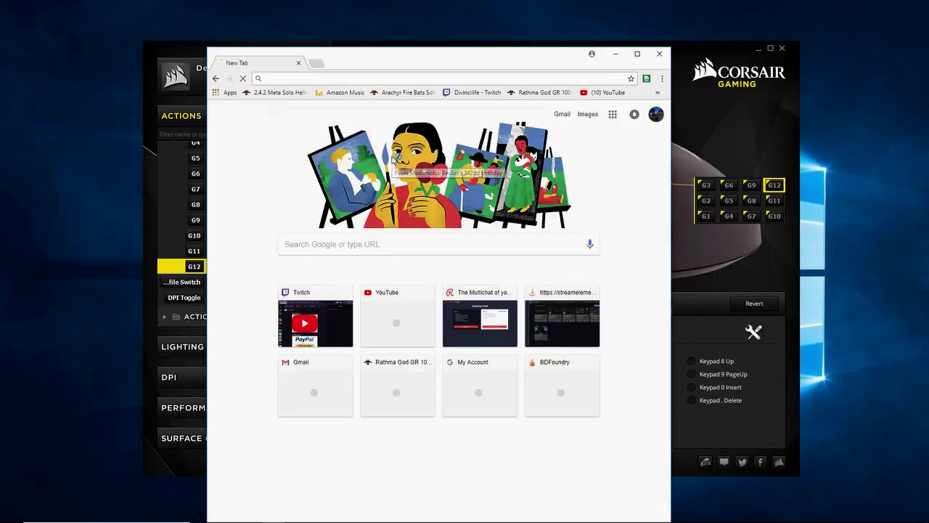
key("alt+Right")
key("alt+Left")
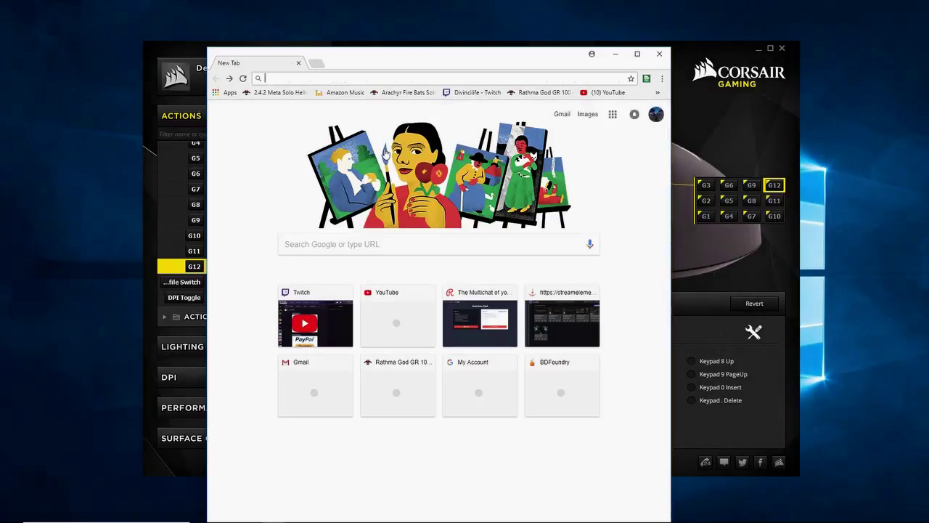
key("alt+Right")
left_click(659, 54)
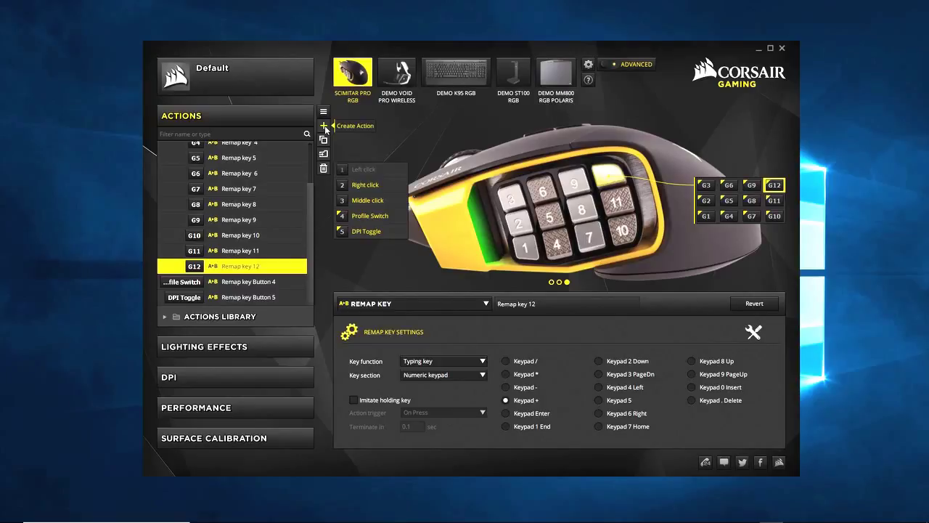
Create a new action for the Scimitar Pro RGB and keep its type as Macro
left_click(325, 128)
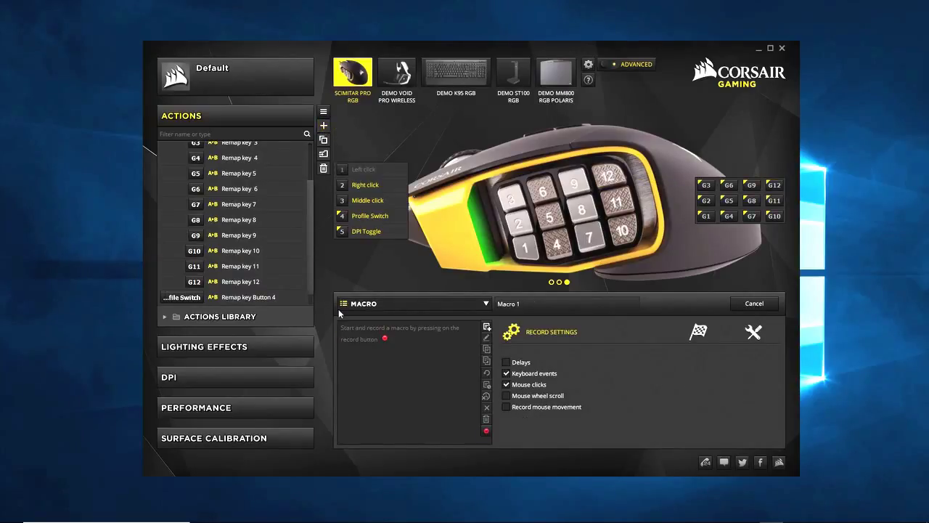
left_click(476, 305)
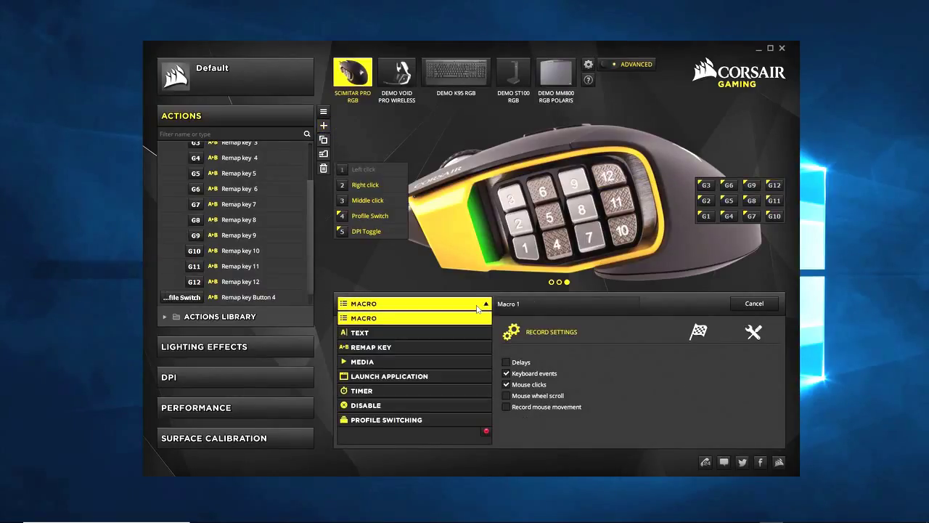
left_click(434, 320)
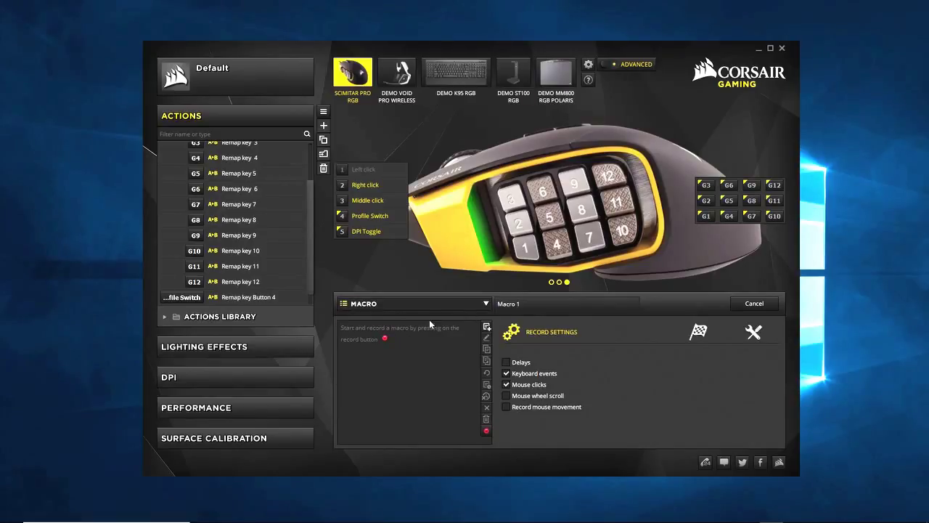
left_click_drag(308, 219, 313, 155)
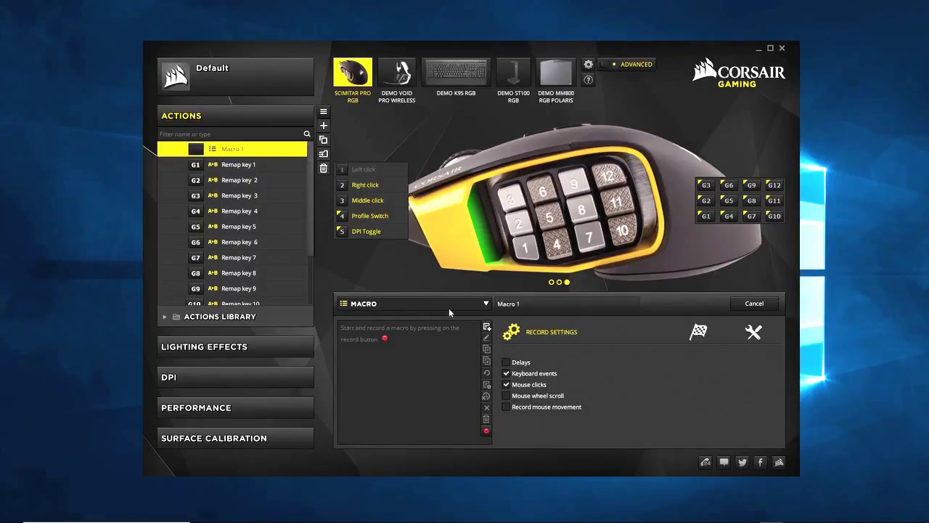
left_click(475, 305)
left_click(475, 304)
Record a trial macro of keypad keys 1, 1, 1, 2, 8 and 7, stop recording, and delete all its events
left_click(485, 430)
key("KP_1")
key("KP_1")
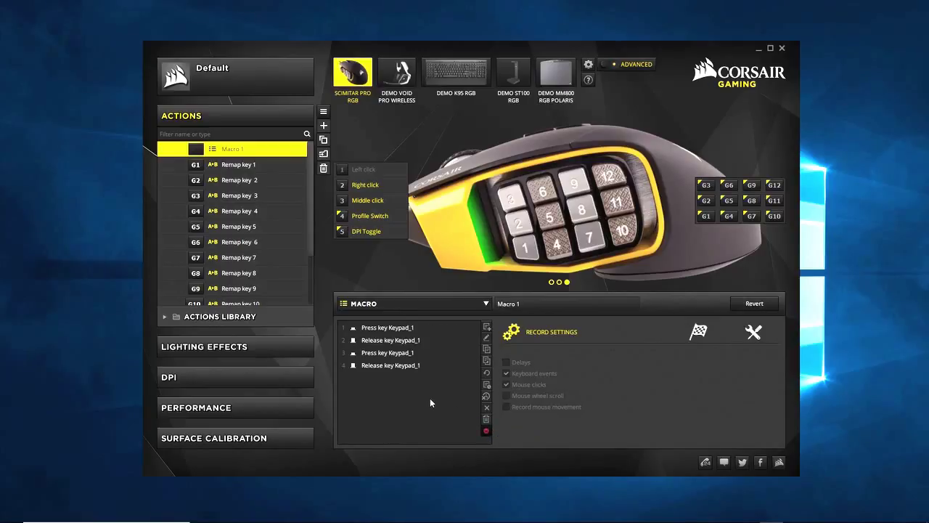
key("KP_1")
key("KP_2")
key("KP_8")
key("KP_7")
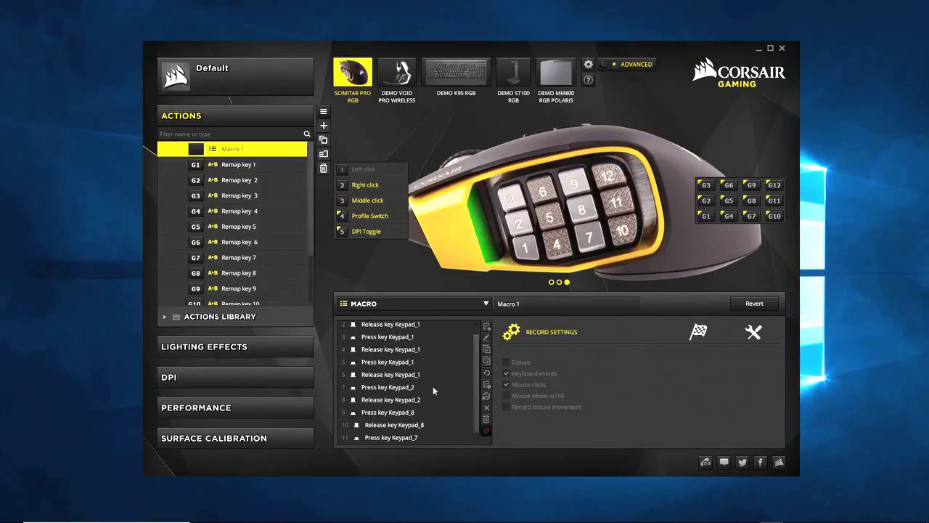
left_click(484, 432)
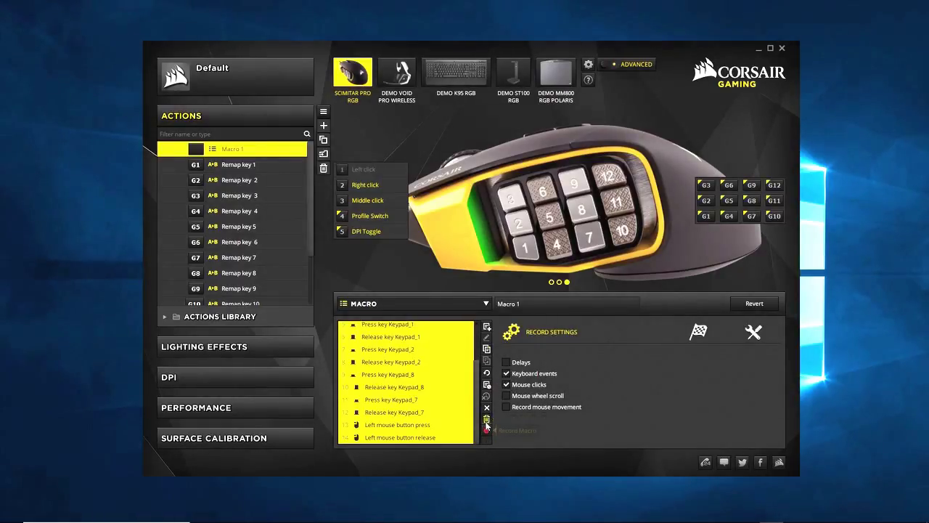
left_click(487, 419)
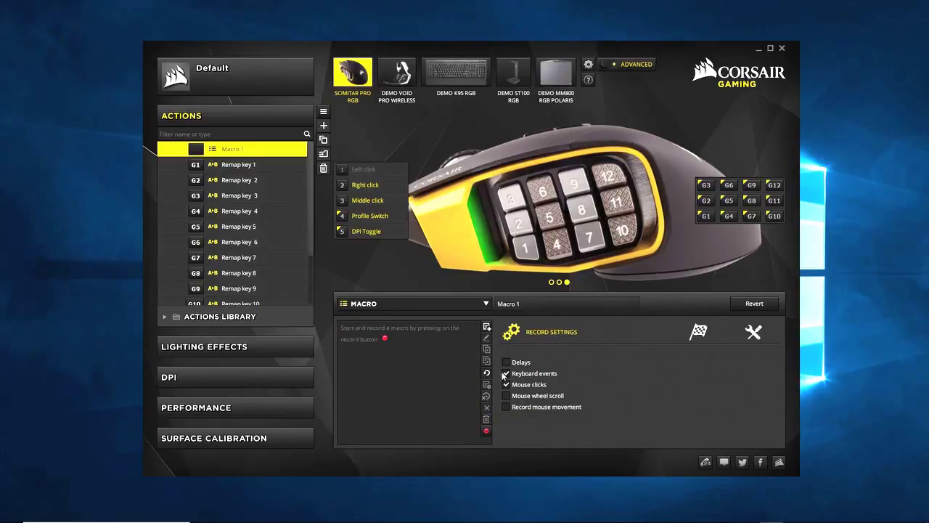
Record a second trial macro of random letter keys, stop recording, and delete all its events
left_click(486, 431)
type("asdfsdryhdf")
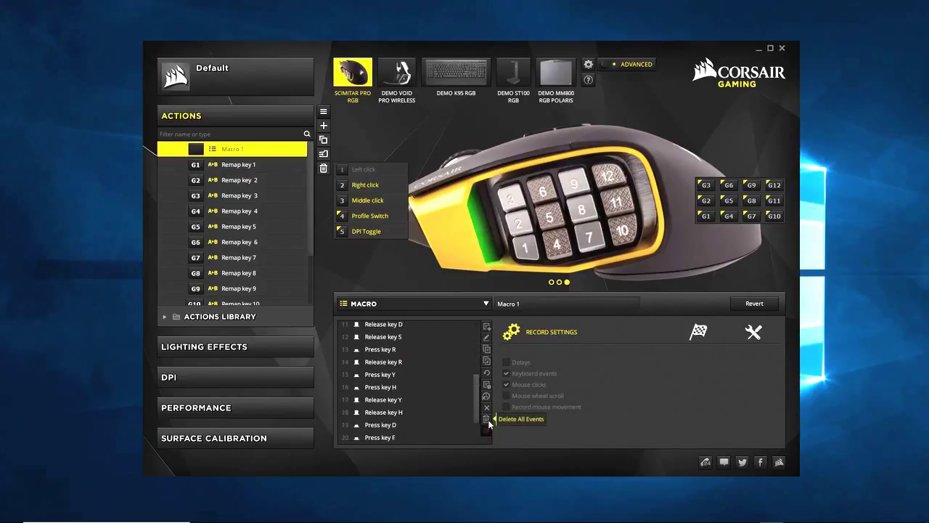
type("gg")
left_click(486, 430)
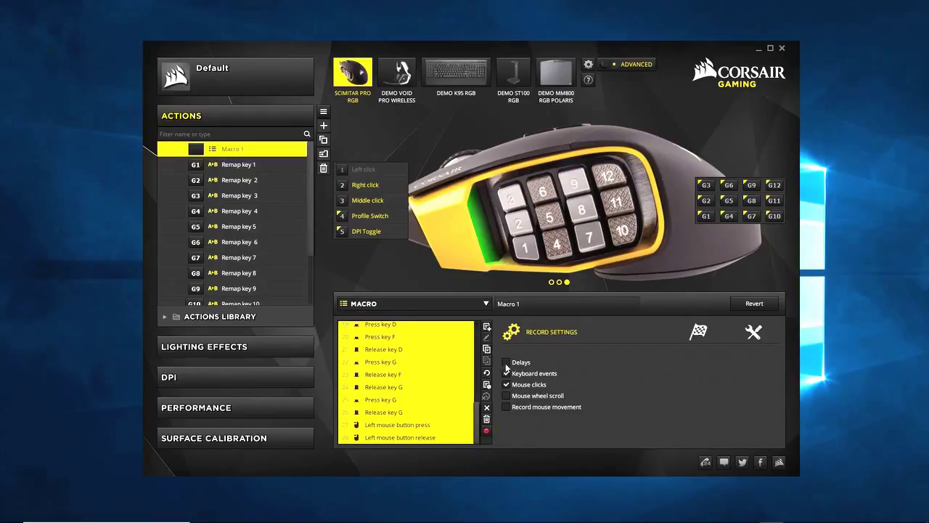
left_click(487, 419)
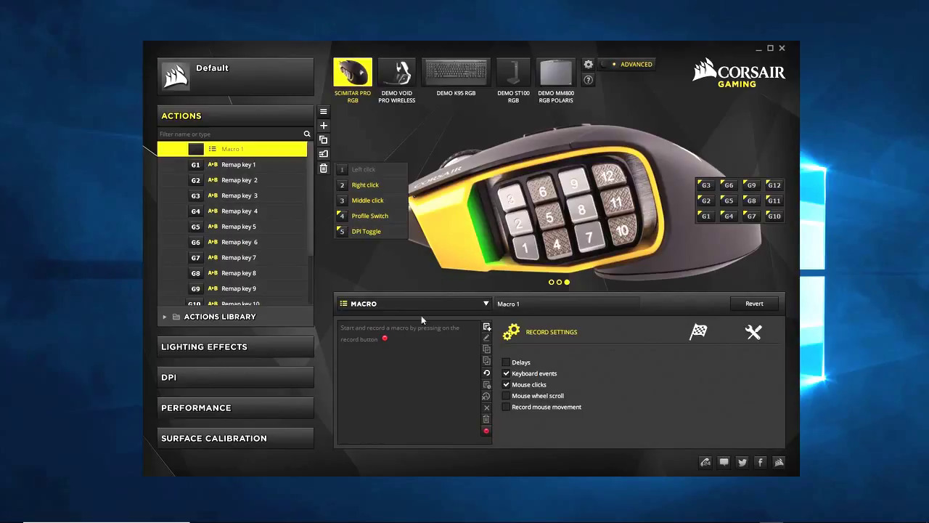
Record Macro 1 with keypad keys 1, 2, 3, 4 followed by the regular keys 5, 3, G and E, and stop recording
left_click(485, 430)
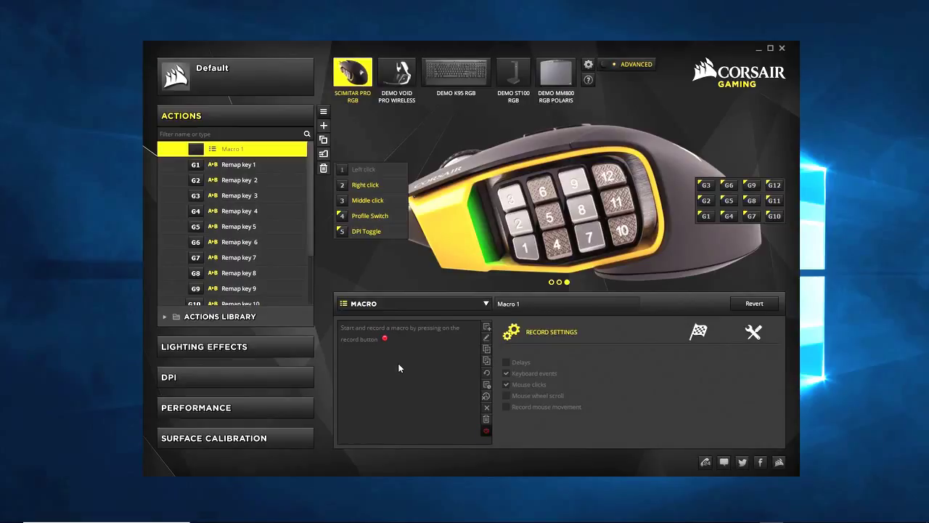
key("KP_1")
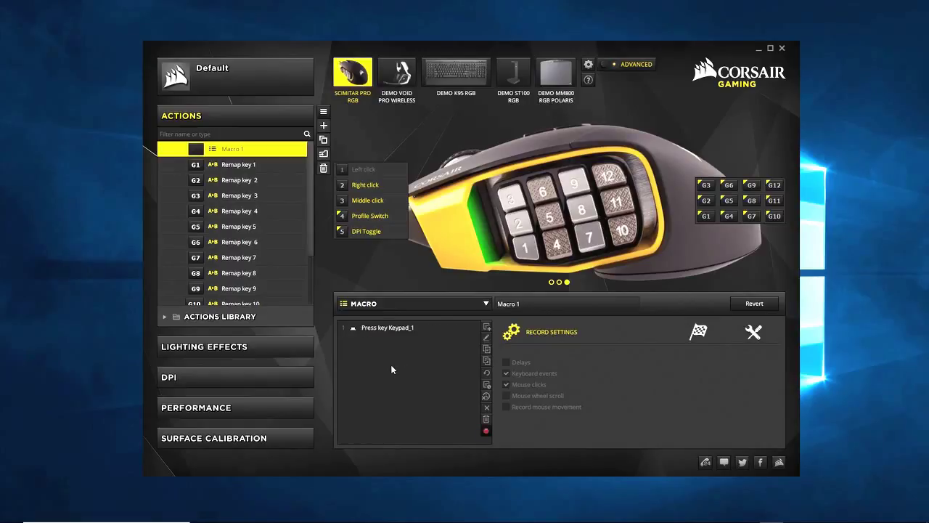
key("KP_2")
key("KP_3")
key("KP_4")
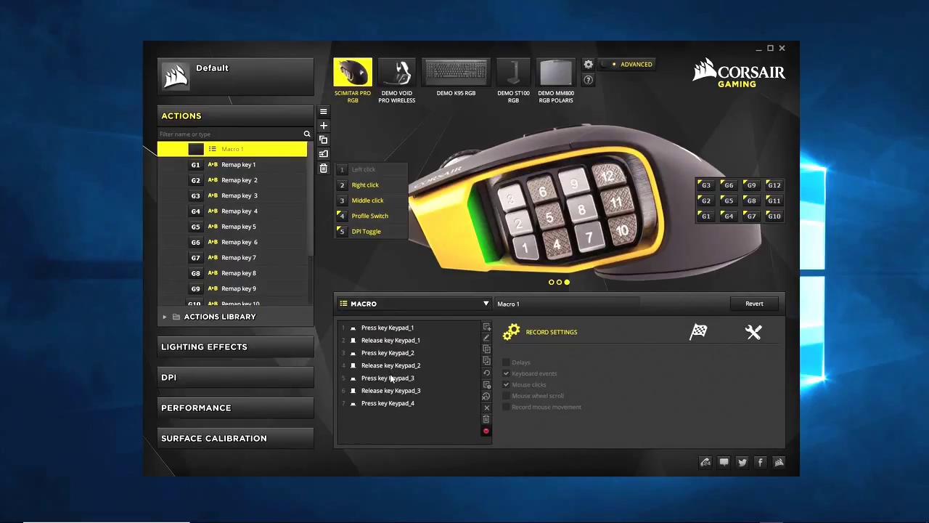
key("5")
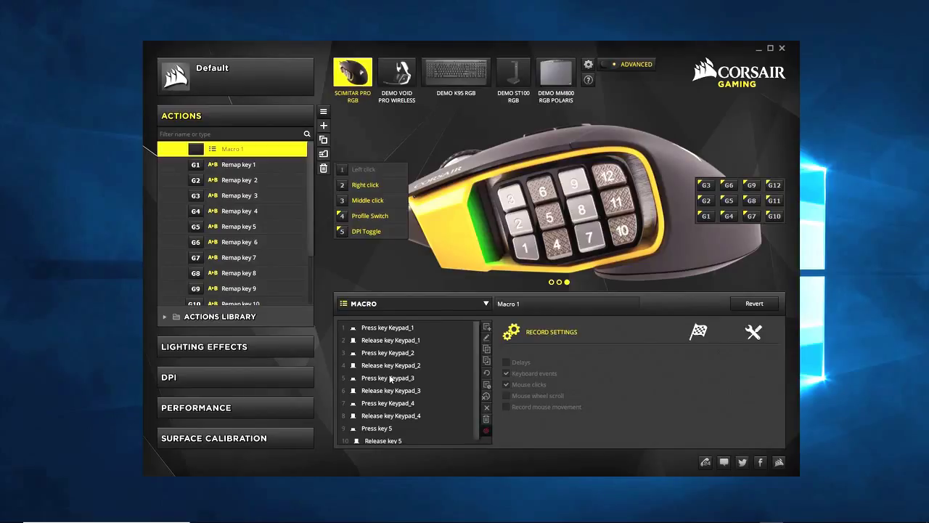
key("3")
key("g")
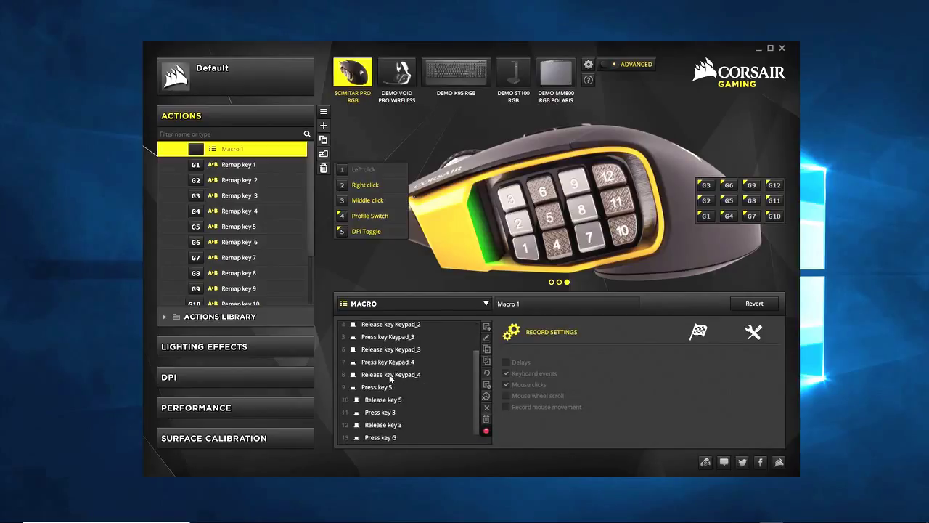
key("e")
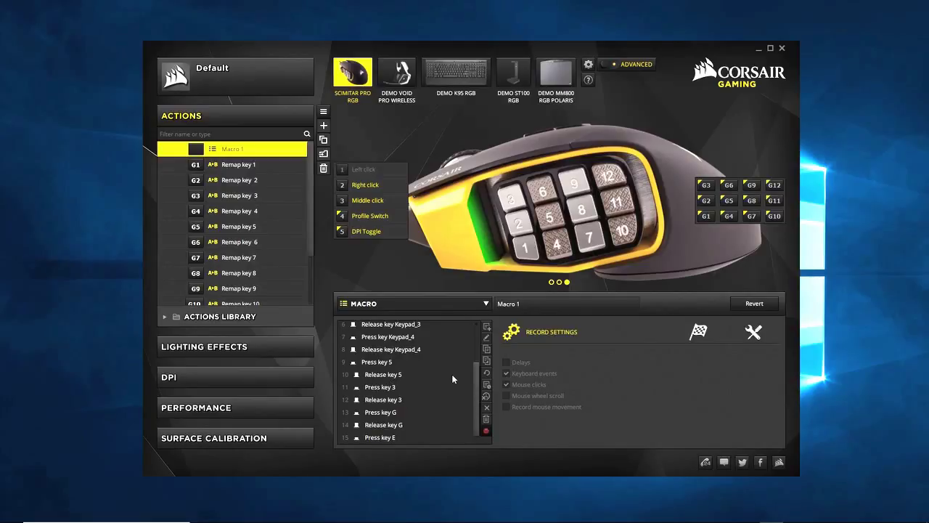
left_click(483, 431)
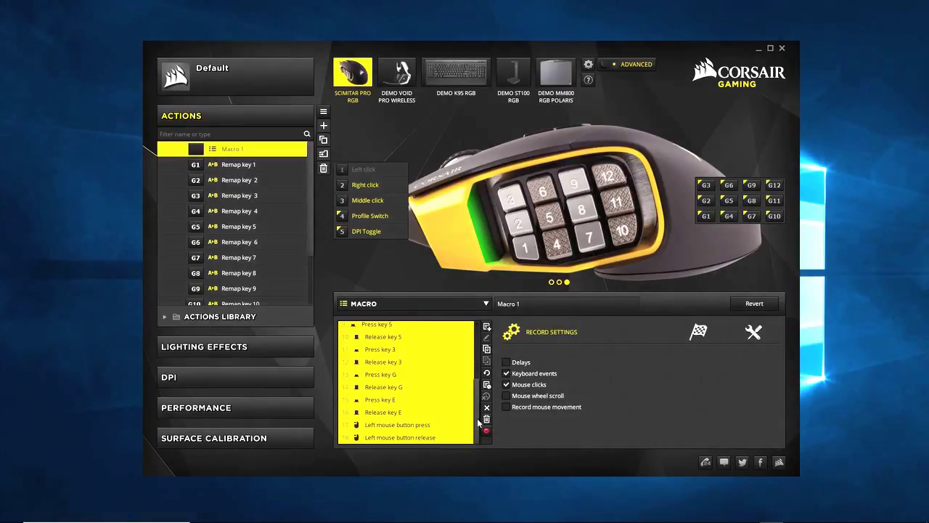
left_click_drag(478, 394, 481, 338)
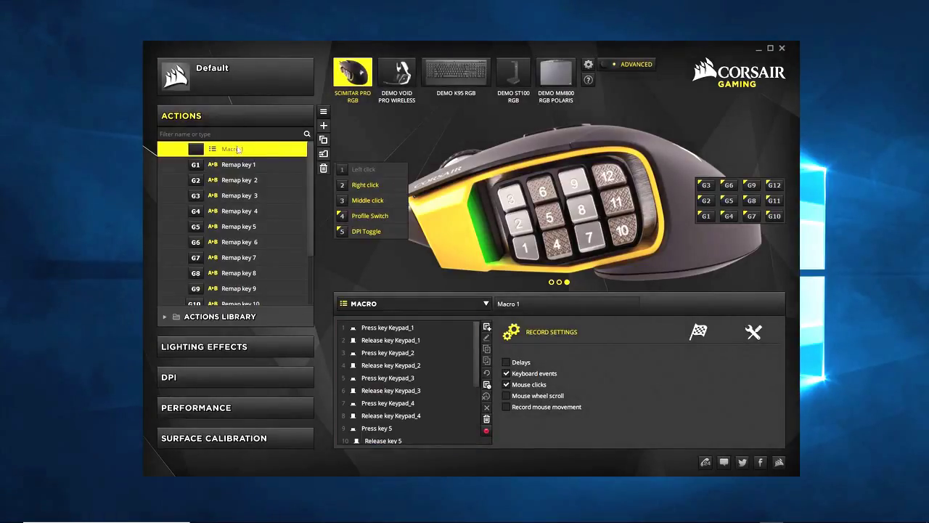
Assign Macro 1 to side button G1 and test it in WordPad by entering 123453ge on a new line
left_click(520, 250)
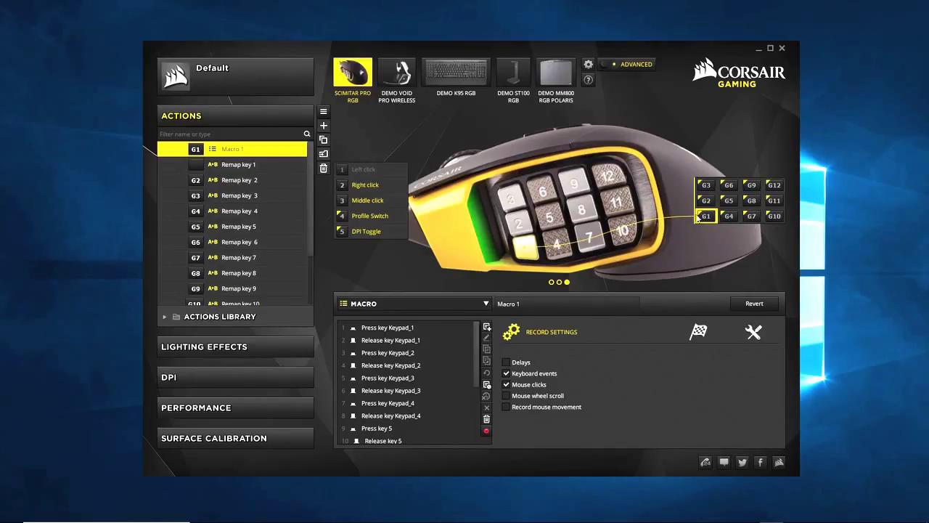
mouse_move(247, 515)
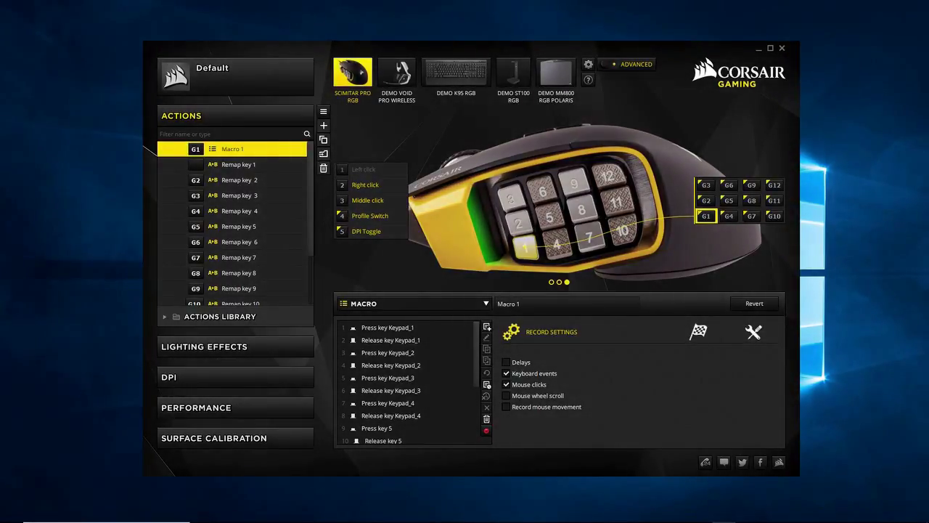
key("alt+Tab")
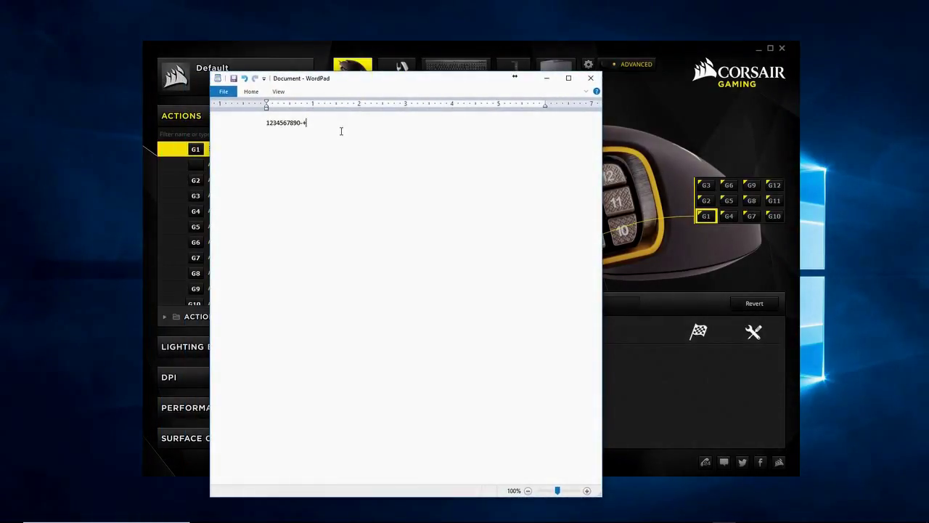
key("Return")
type("123453ge")
key("Left")
key("Left")
key("Left")
Examine Macro 1's output line in WordPad, and minimize WordPad to review the macro's recorded event list in Corsair CUE
double_click(281, 140)
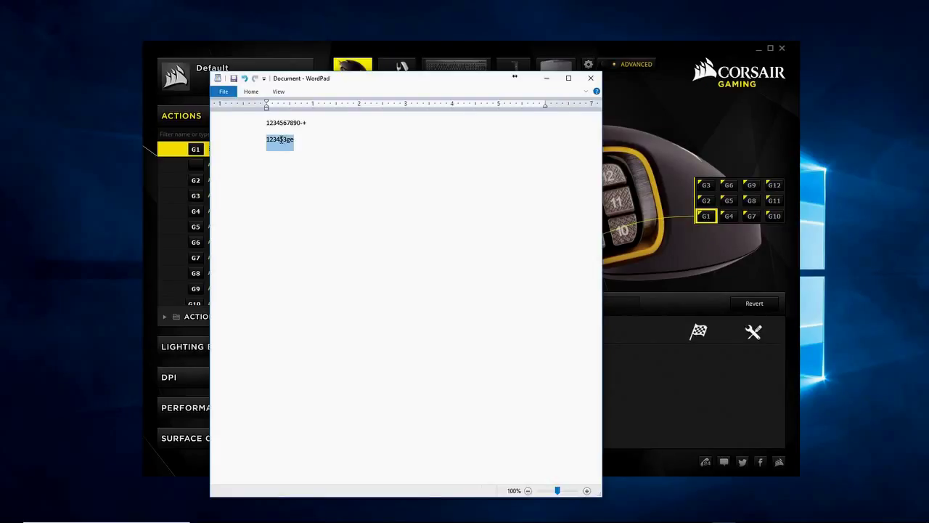
left_click(281, 139)
double_click(282, 139)
double_click(283, 139)
left_click(286, 139)
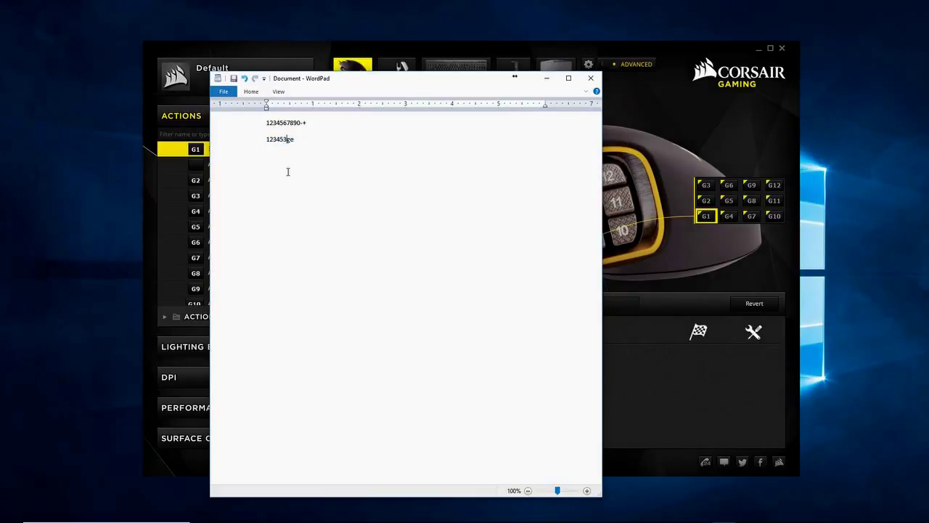
left_click(547, 77)
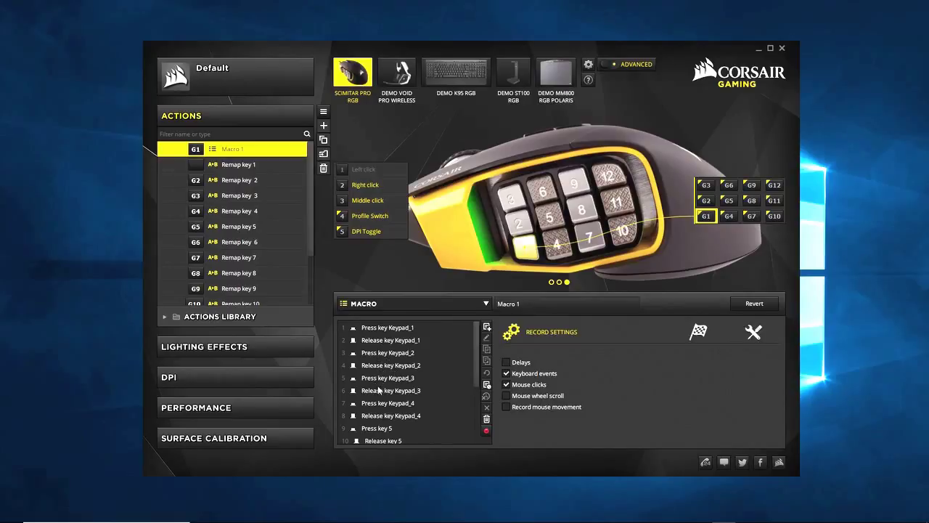
scroll(392, 404, "down", 4)
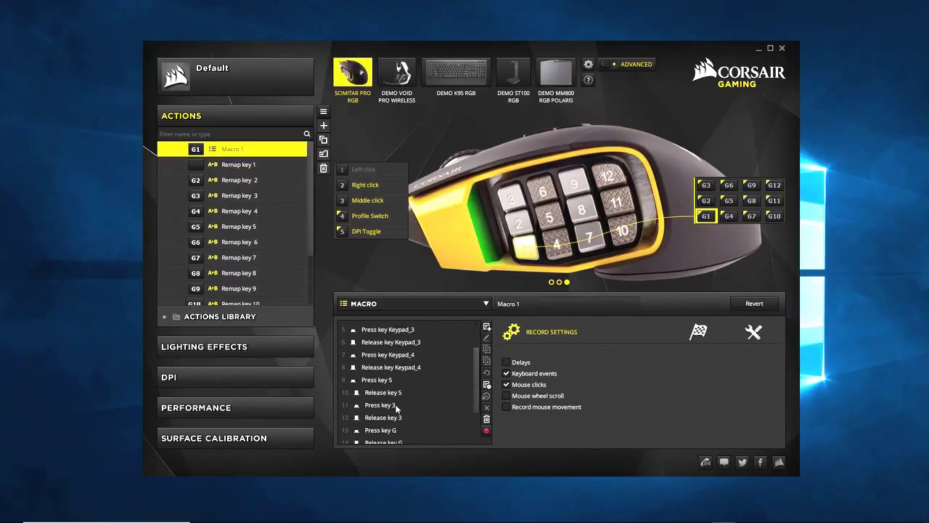
scroll(396, 408, "down", 4)
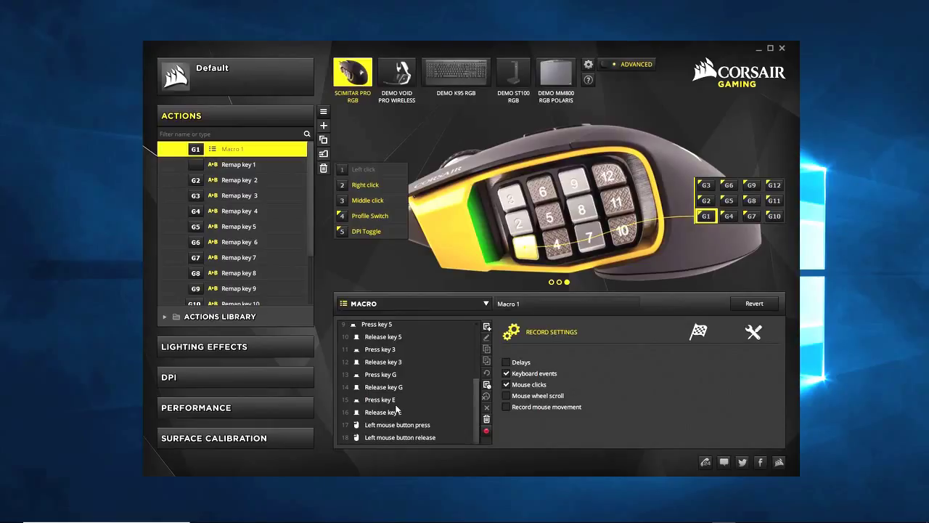
scroll(397, 406, "up", 8)
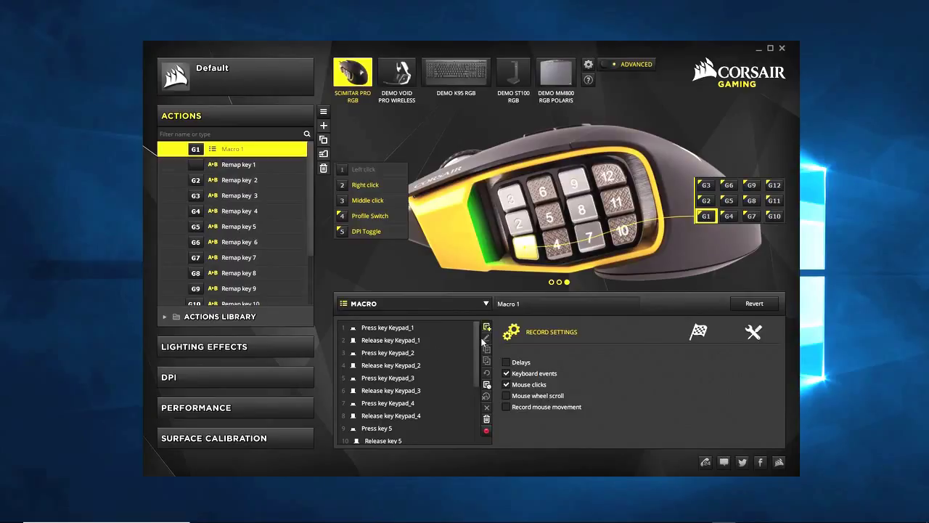
Insert a constant delay of 1000 ms after the keypad 1 release in Macro 1 and test it in WordPad by entering 123453ge
mouse_move(476, 346)
left_mouse_down()
mouse_move(475, 359)
mouse_move(477, 337)
left_mouse_up()
left_click(408, 343)
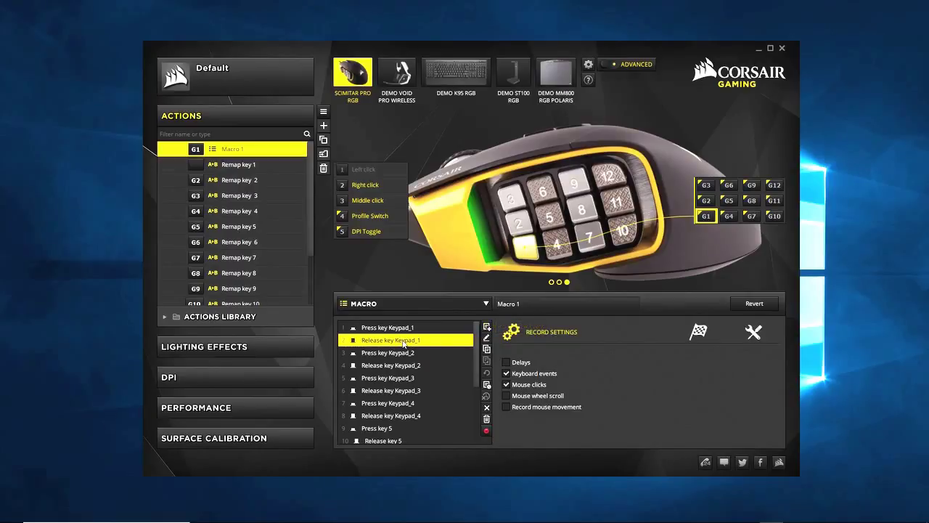
left_click(487, 327)
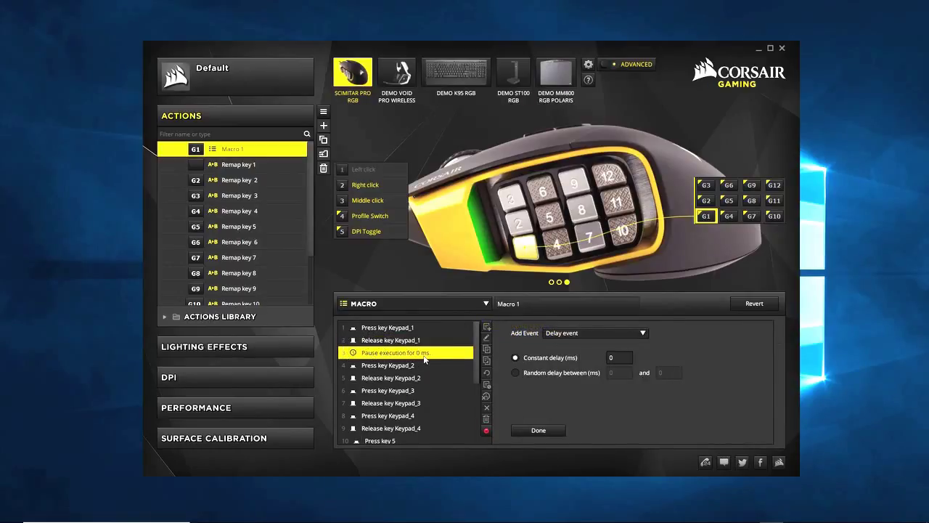
left_click(619, 357)
key("ctrl+a")
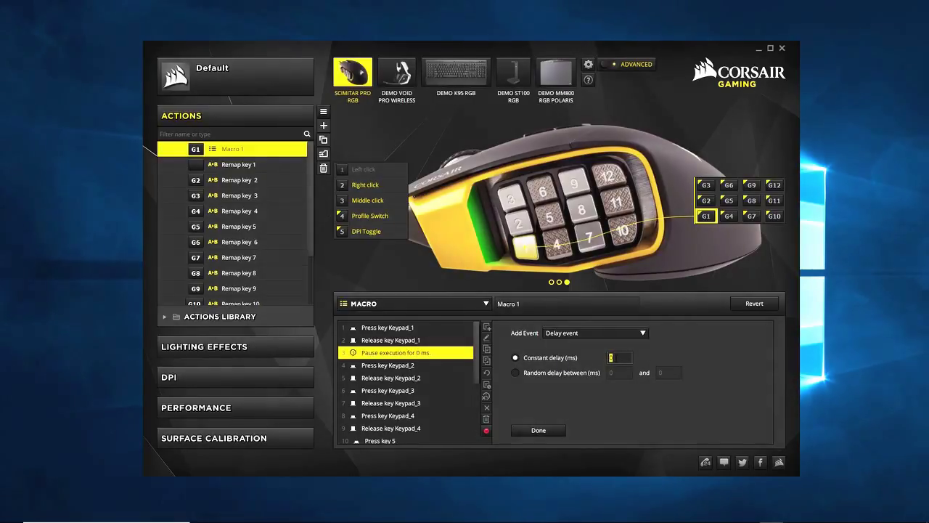
type("1000")
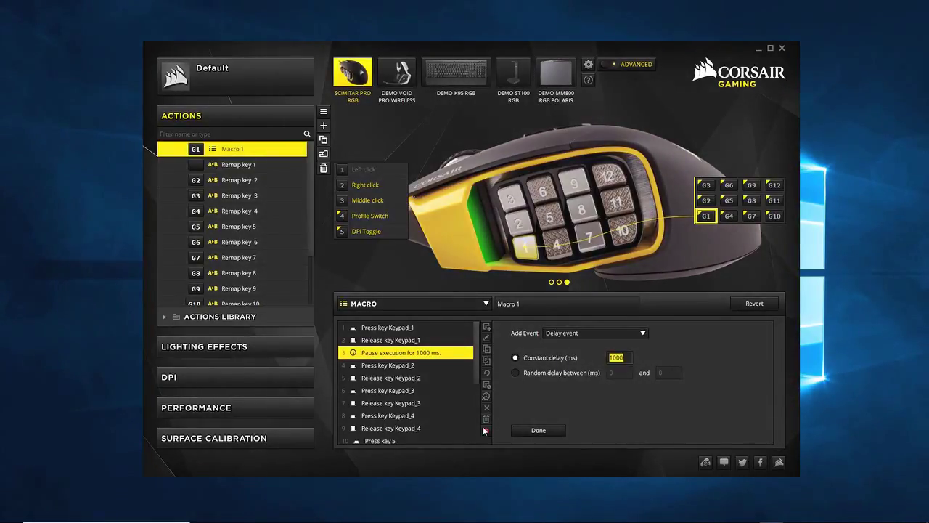
left_click(537, 430)
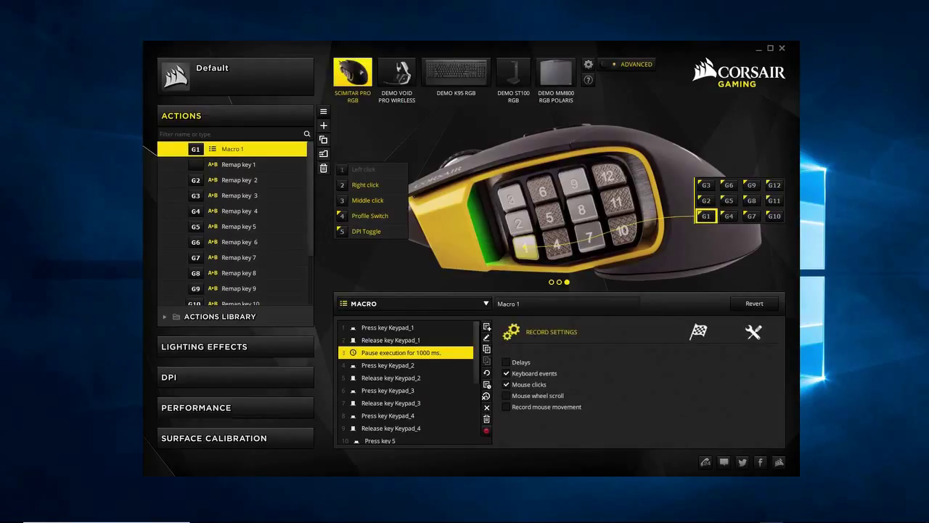
key("alt+Tab")
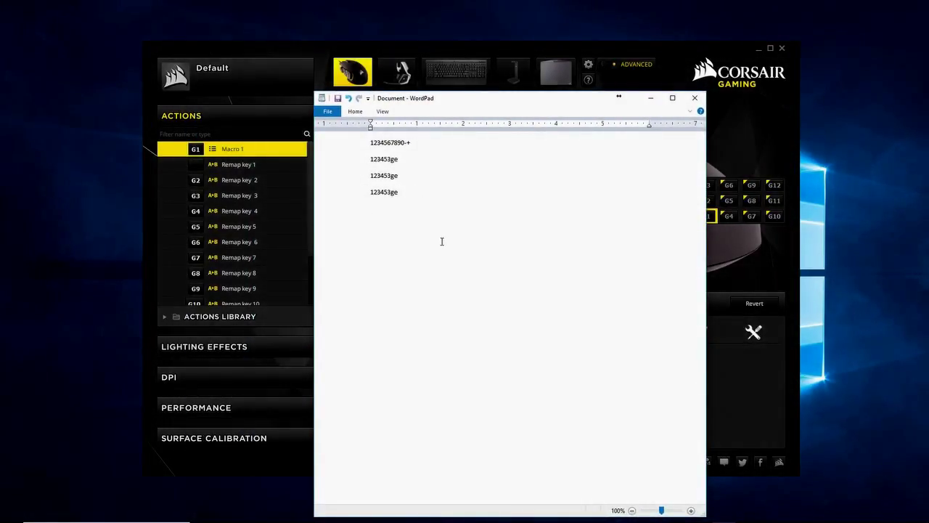
type("123453ge")
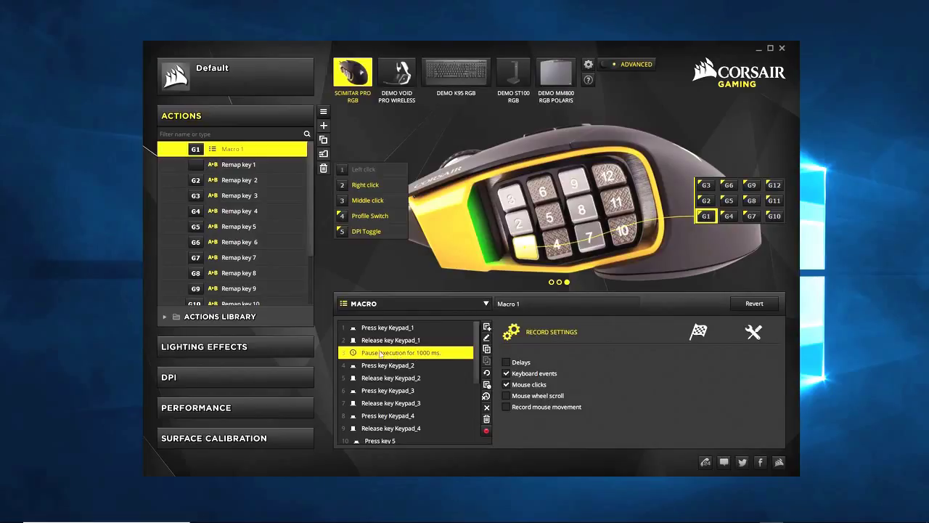
Set the constant delay of Macro 1's pause event to 300 ms
left_click(487, 337)
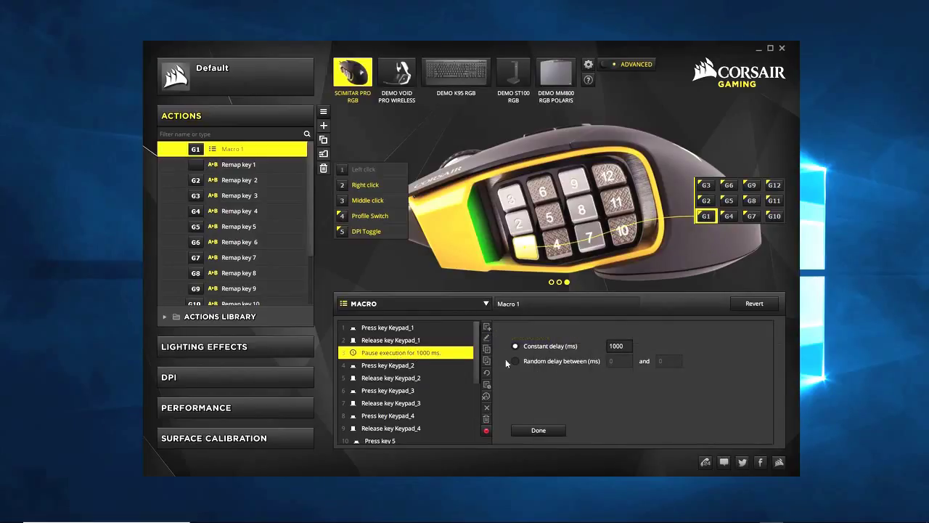
double_click(617, 345)
type("300")
left_click(540, 430)
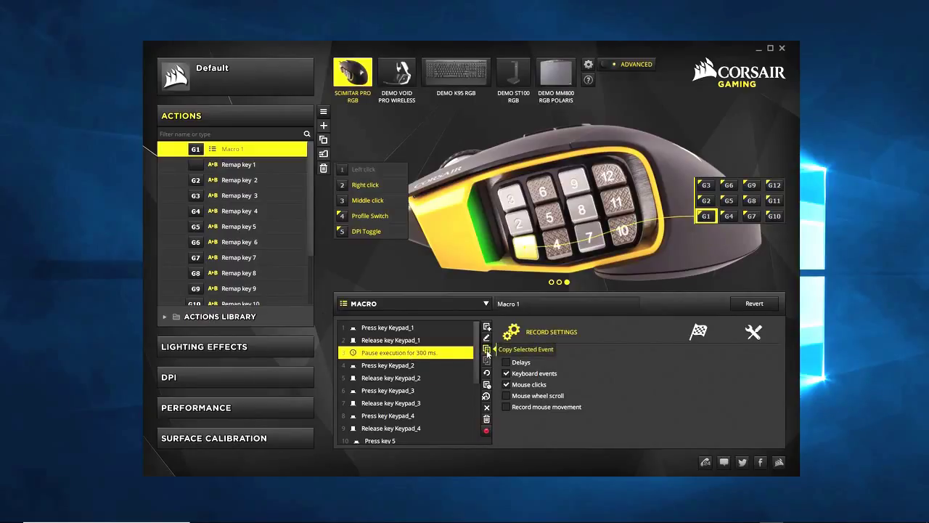
Copy the 300 ms pause event and paste it after the release events of the remaining keys in Macro 1
left_click(382, 379)
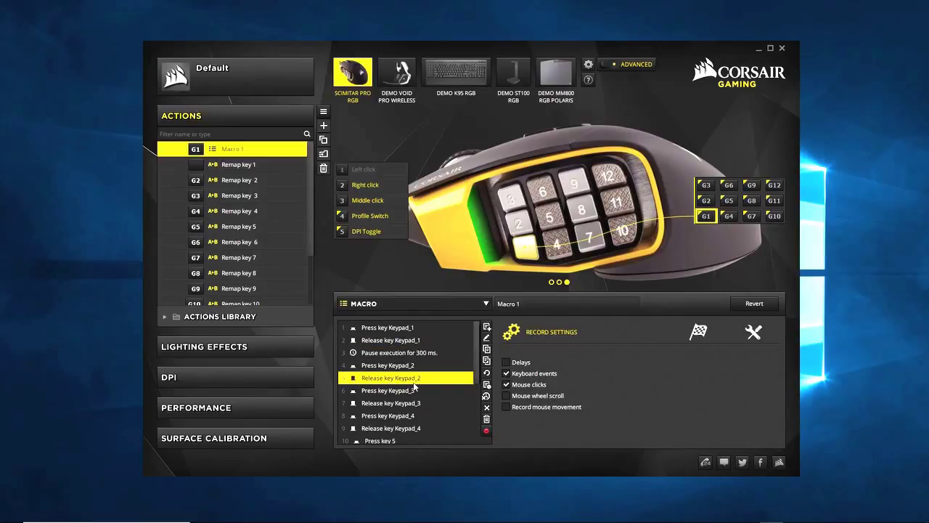
left_click(486, 361)
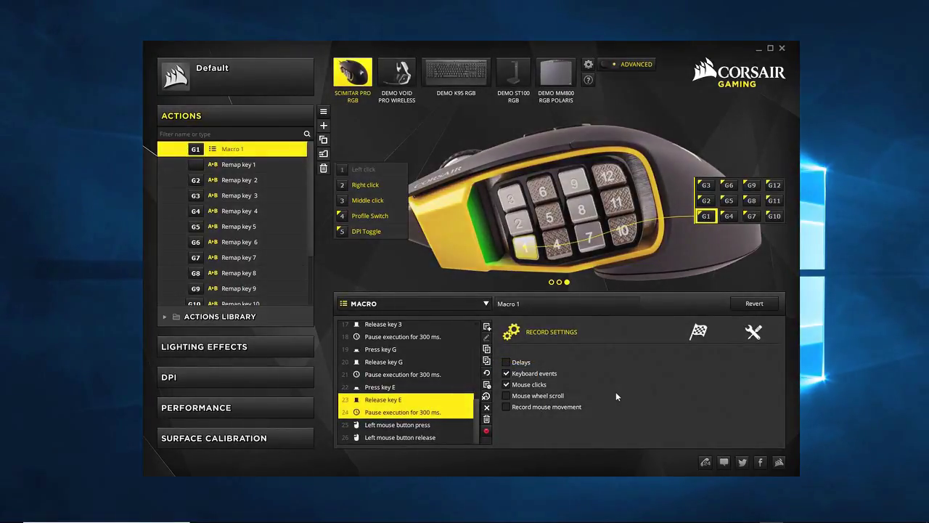
left_click(401, 349)
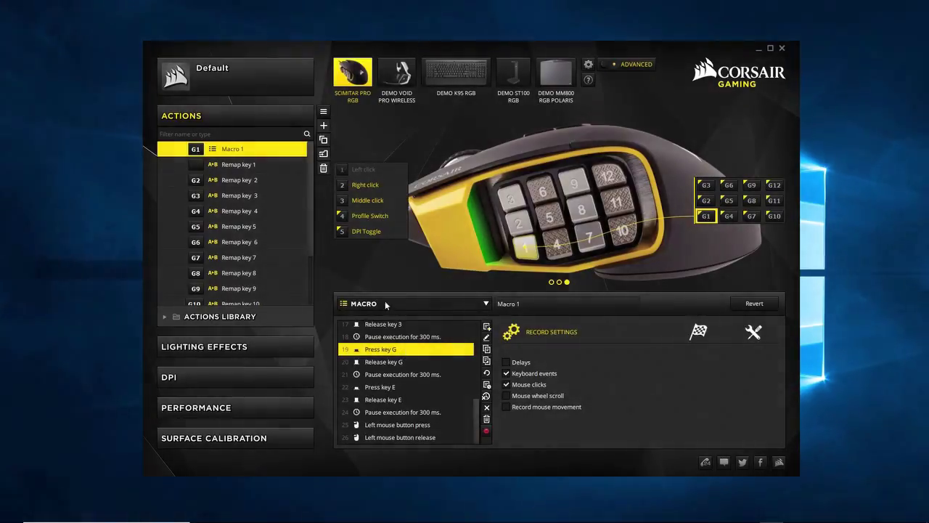
Test the delayed Macro 1 in WordPad by entering 123453ge on a new line, and close WordPad
key("alt+Tab")
left_click_drag(114, 132, 508, 104)
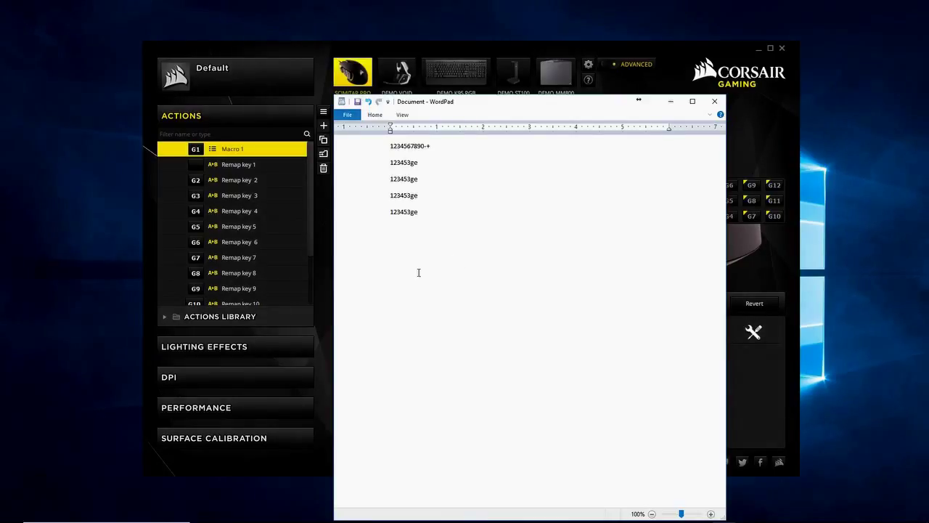
type("123453ge")
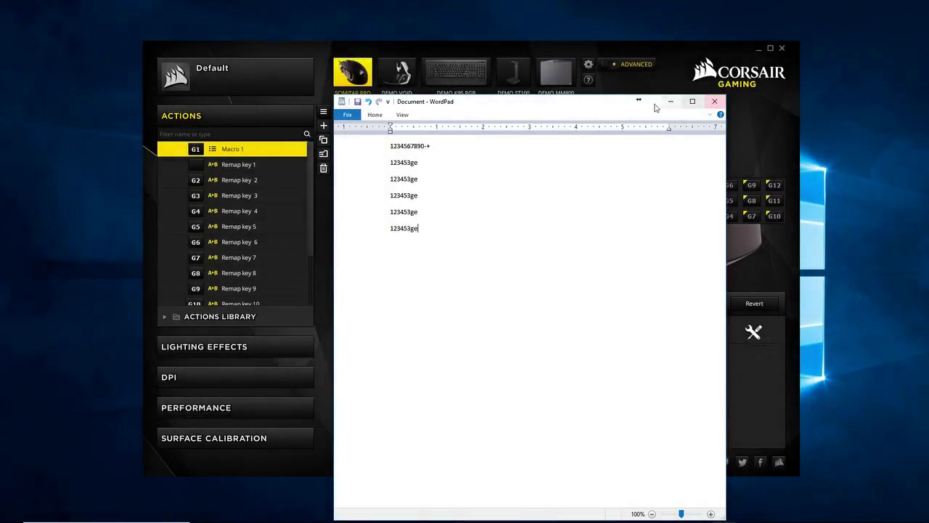
left_click(714, 100)
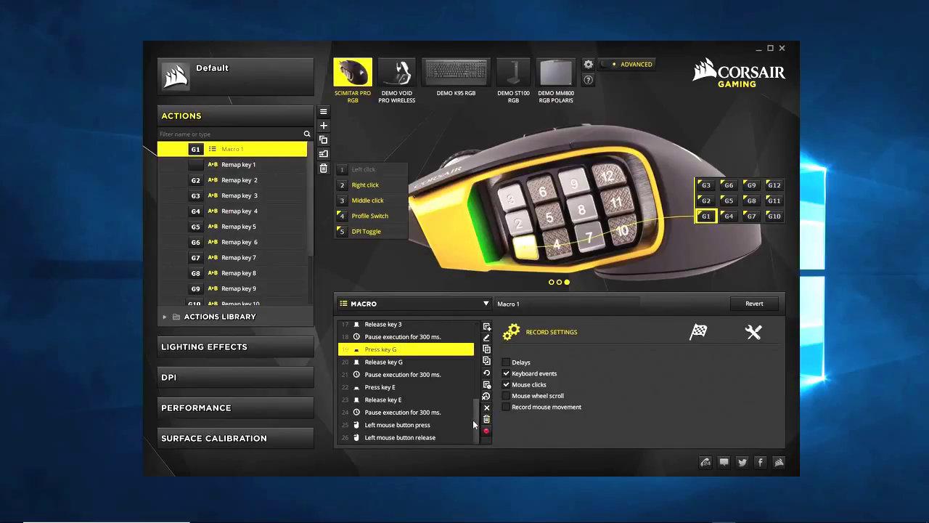
Create a new action in Corsair CUE with Macro as its type
left_click_drag(476, 425, 479, 328)
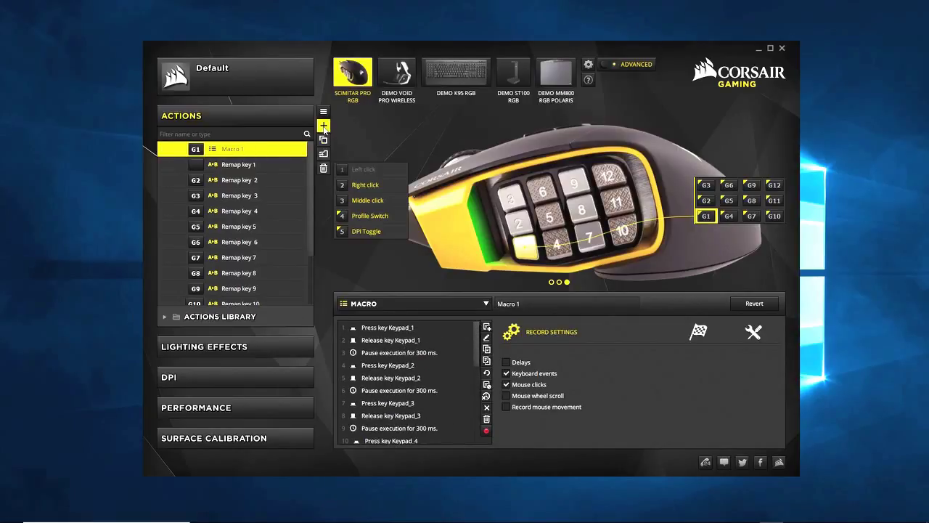
left_click(323, 127)
left_click(461, 304)
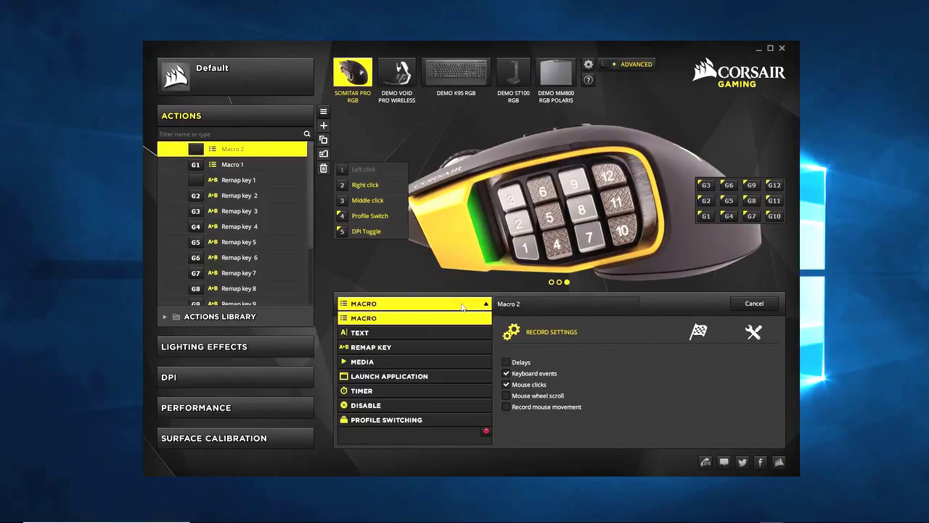
left_click(418, 317)
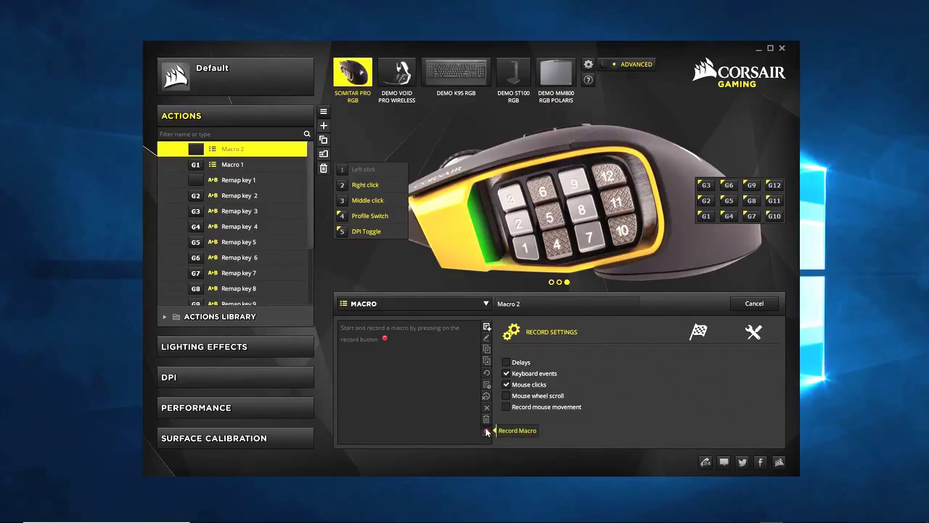
Add a keyboard event to Macro 2 with the event type Key press
left_click(486, 330)
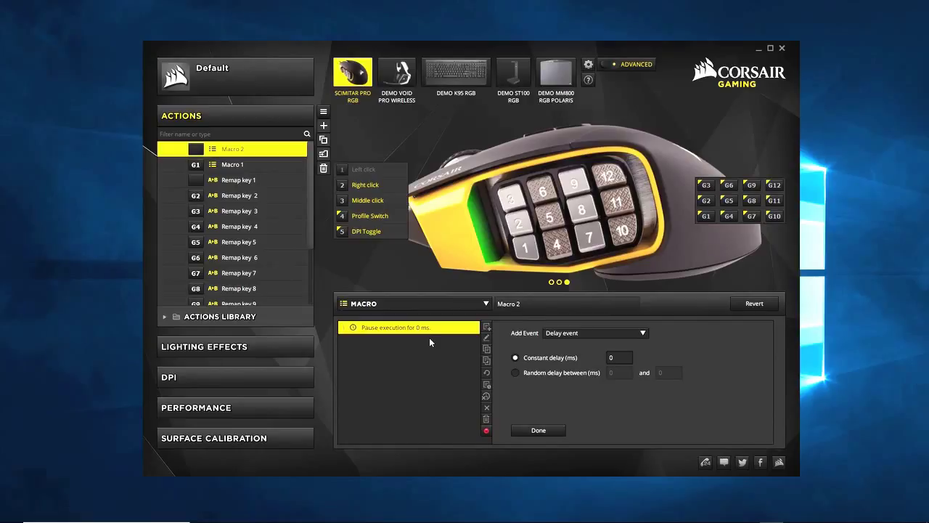
left_click(584, 332)
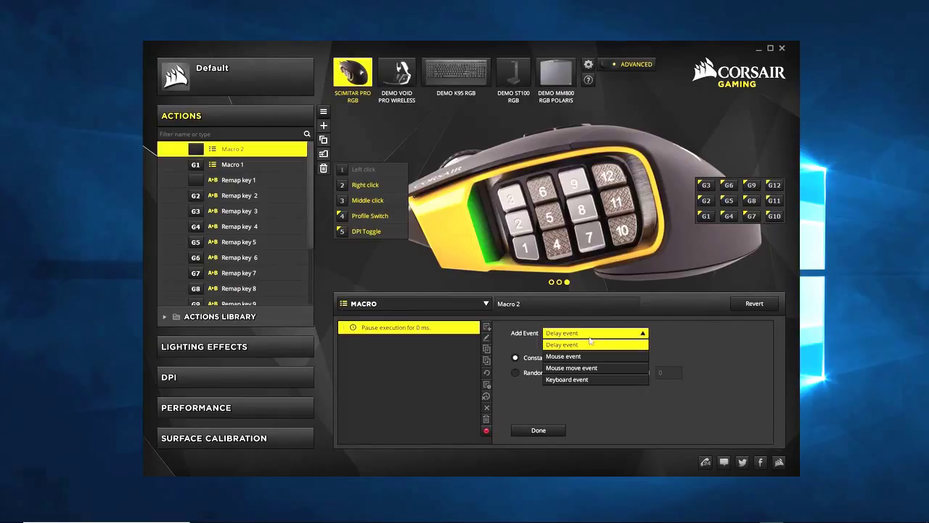
left_click(566, 379)
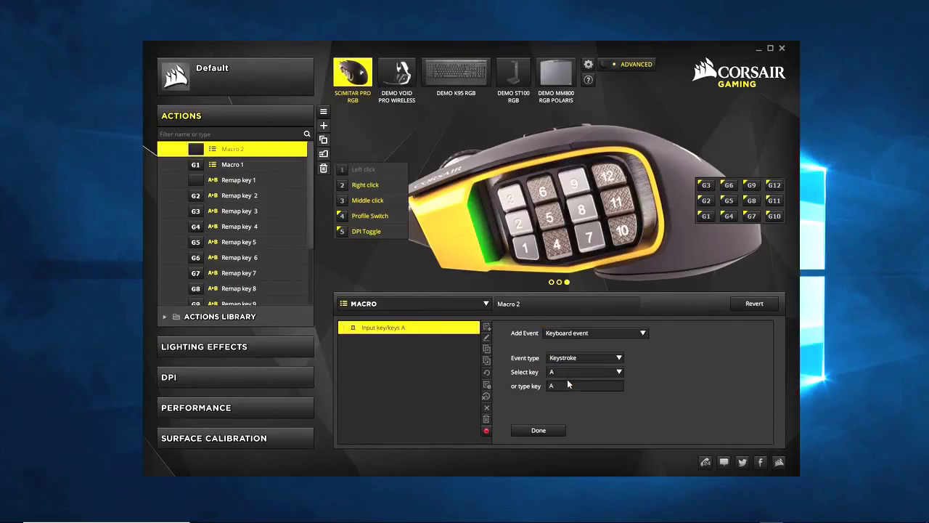
left_click(620, 358)
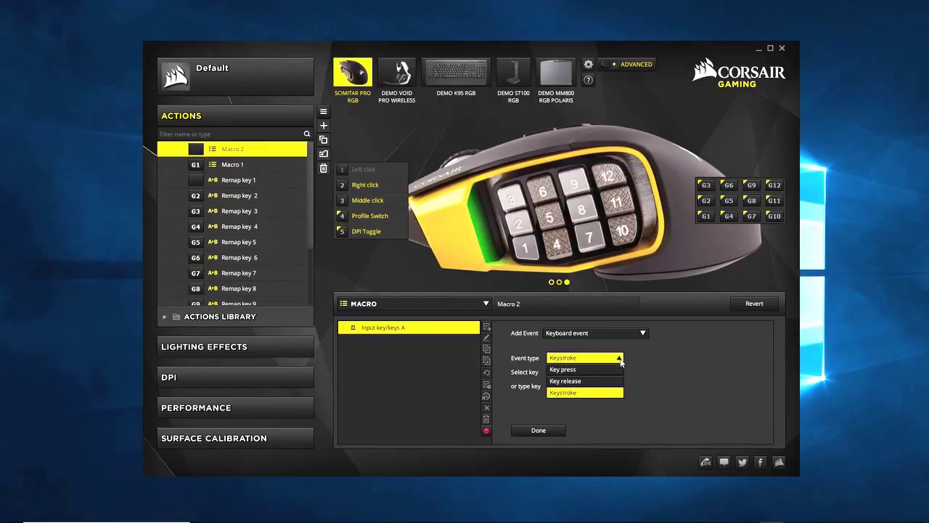
left_click(578, 369)
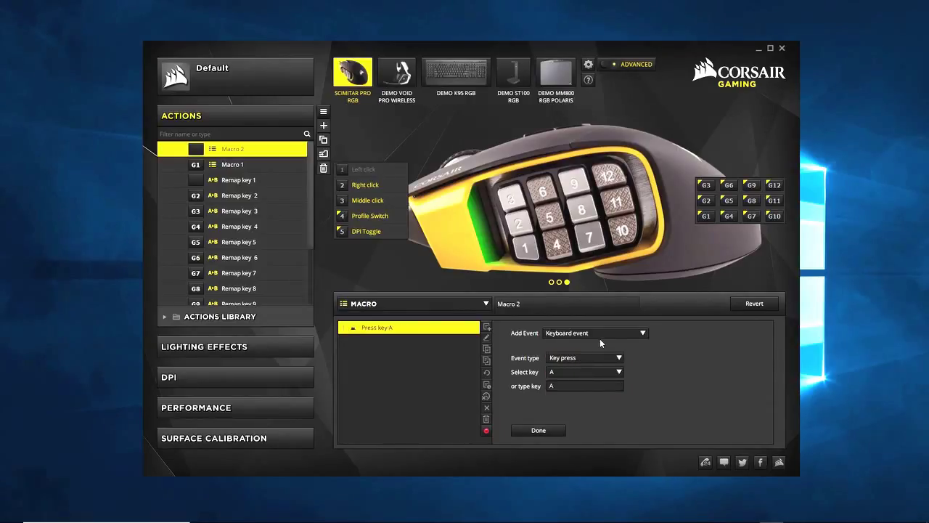
Set the key of Macro 2's key press event to LeftShift and finish editing the event
left_click(611, 372)
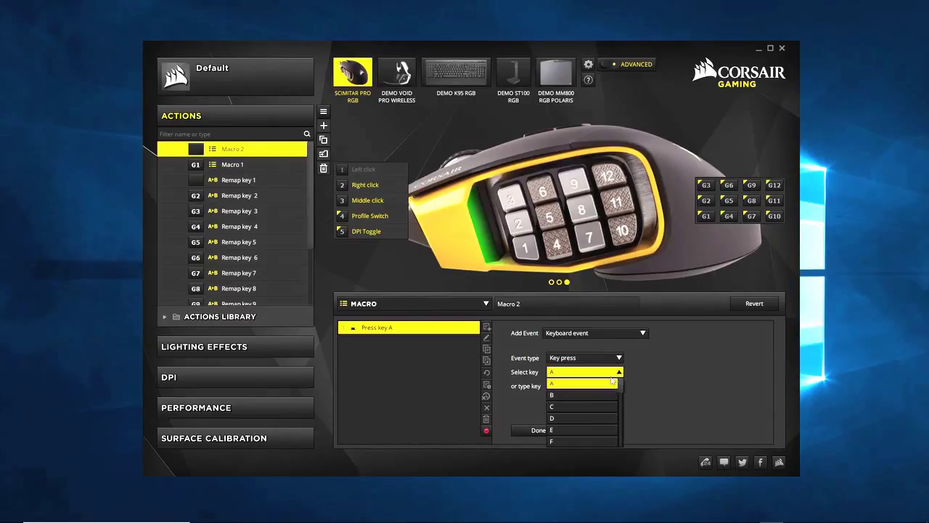
scroll(597, 388, "down", 2)
left_click_drag(621, 387, 623, 417)
scroll(621, 403, "down", 8)
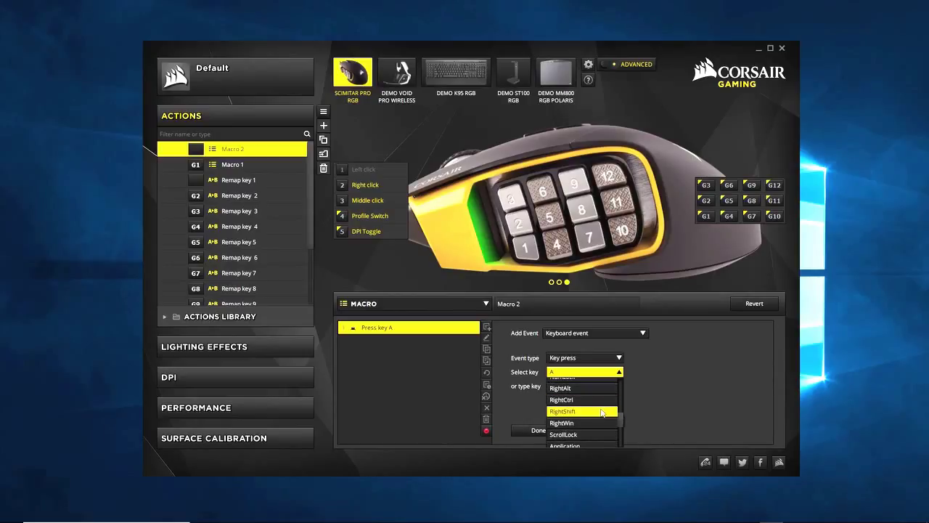
scroll(601, 412, "down", 1)
scroll(601, 412, "up", 3)
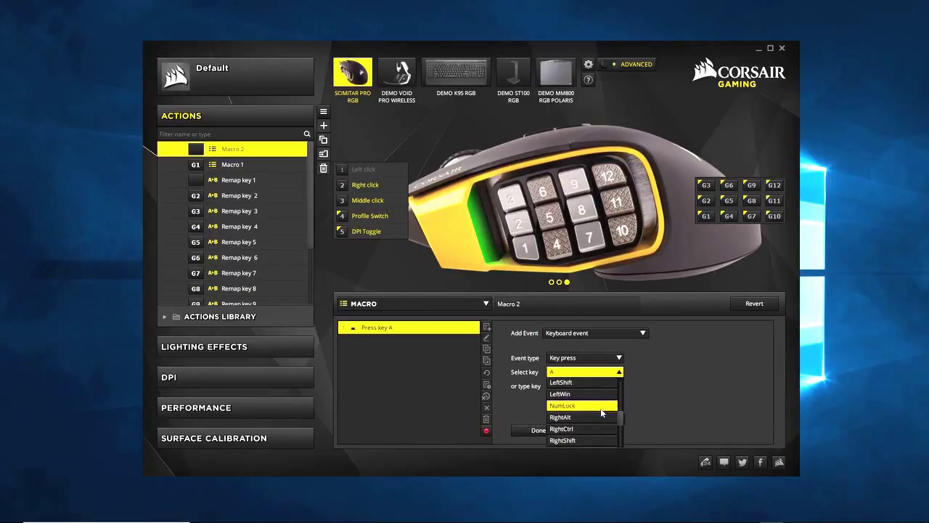
scroll(601, 413, "up", 1)
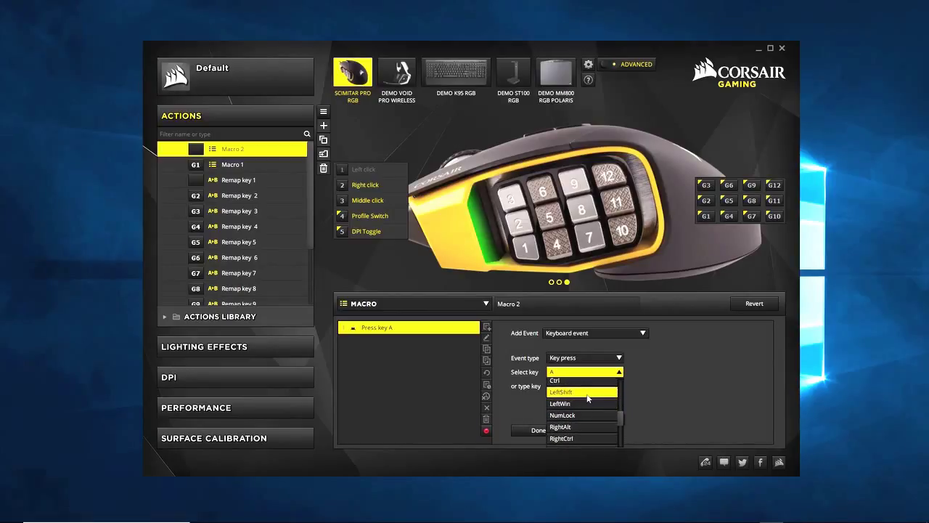
left_click(587, 395)
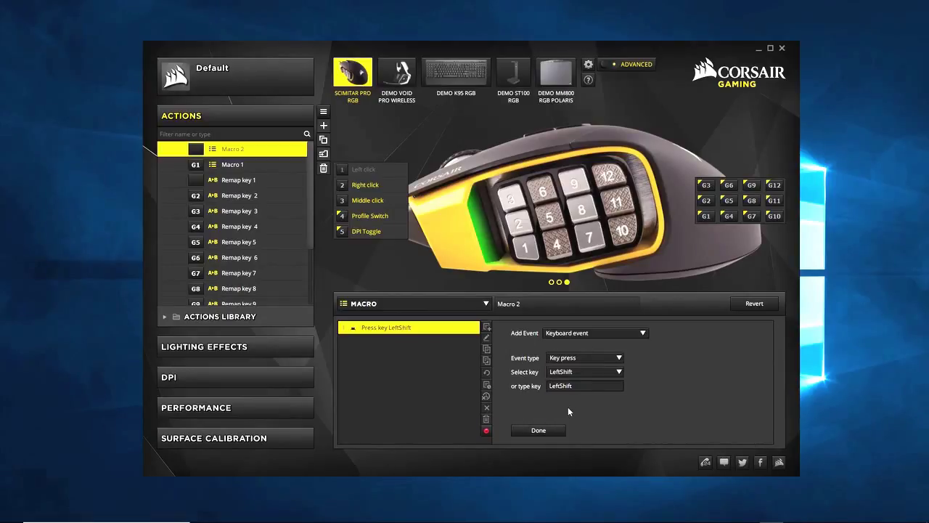
left_click(537, 431)
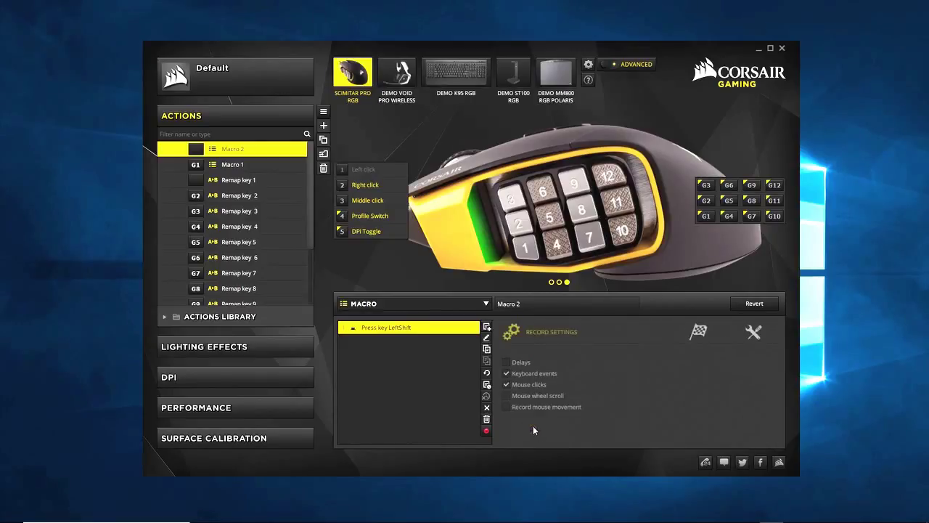
Add a keyboard event to Macro 2 with the event type Key press and the key F
left_click(487, 328)
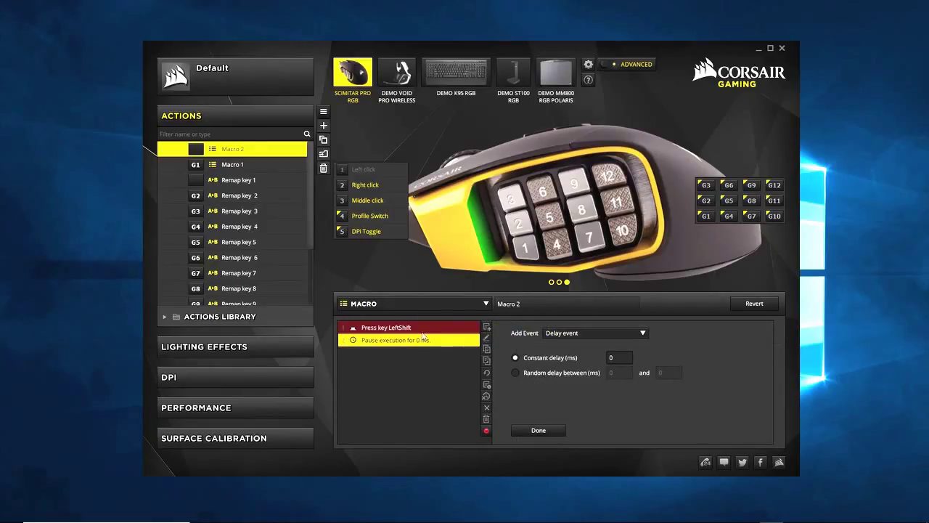
left_click(641, 334)
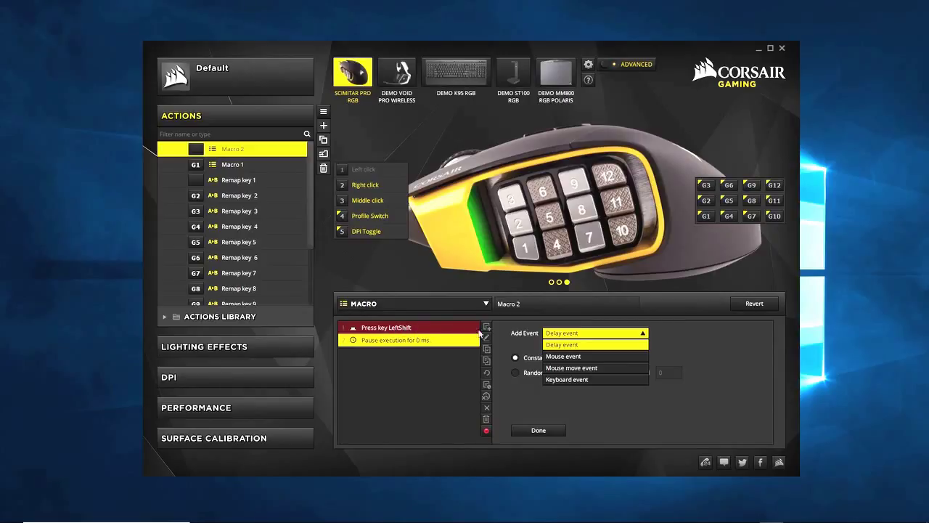
left_click(569, 379)
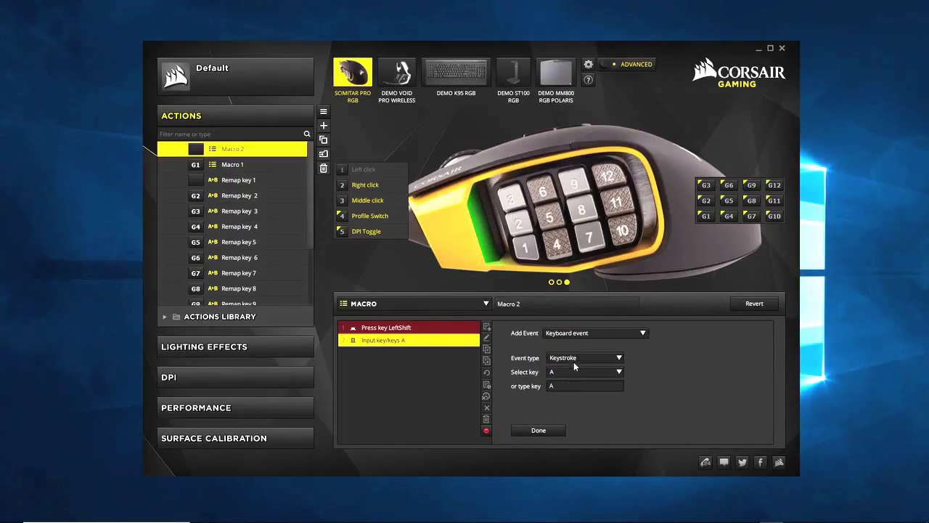
left_click(612, 356)
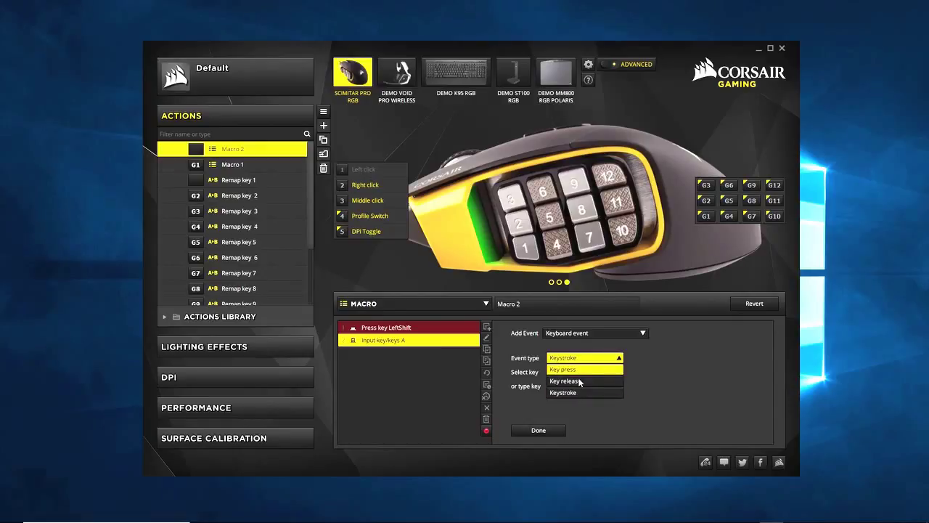
left_click(570, 372)
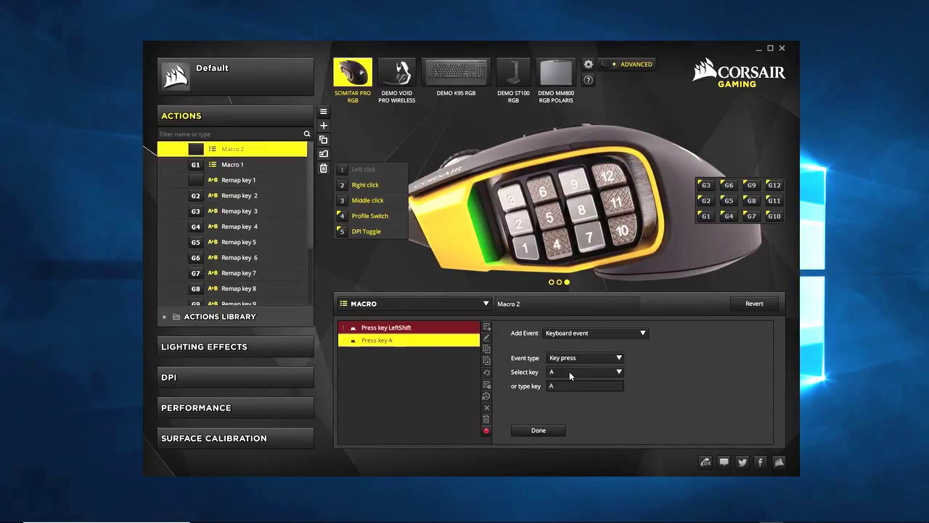
left_click(616, 376)
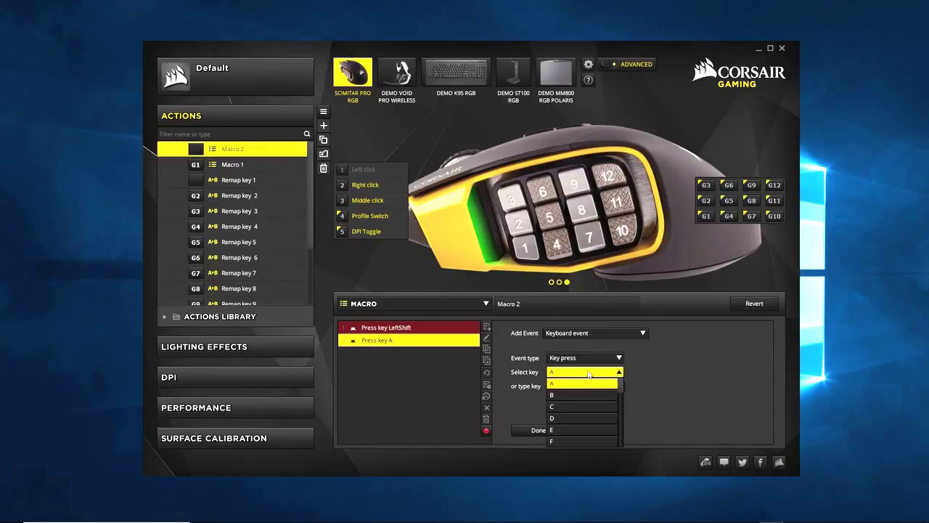
left_click(572, 440)
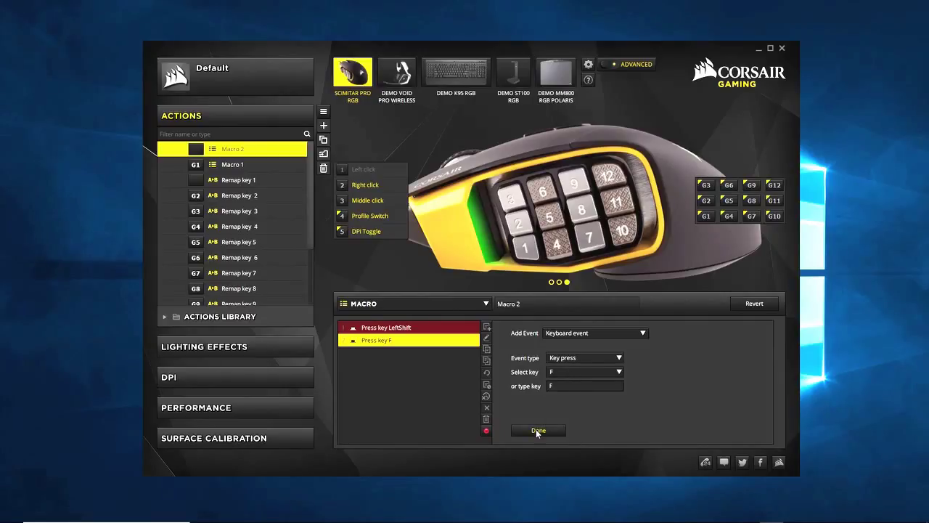
left_click(538, 431)
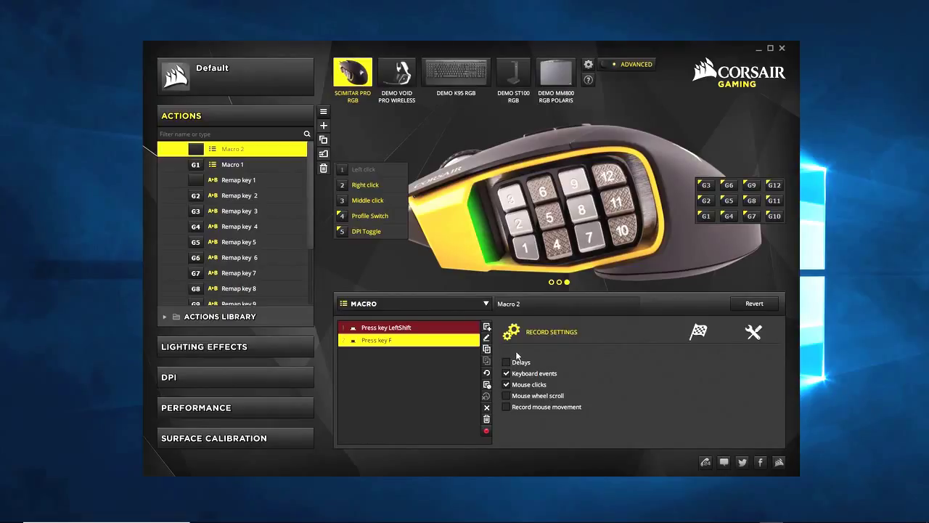
Add a third event to Macro 2 as a keyboard event with the event type Key release
left_click(486, 326)
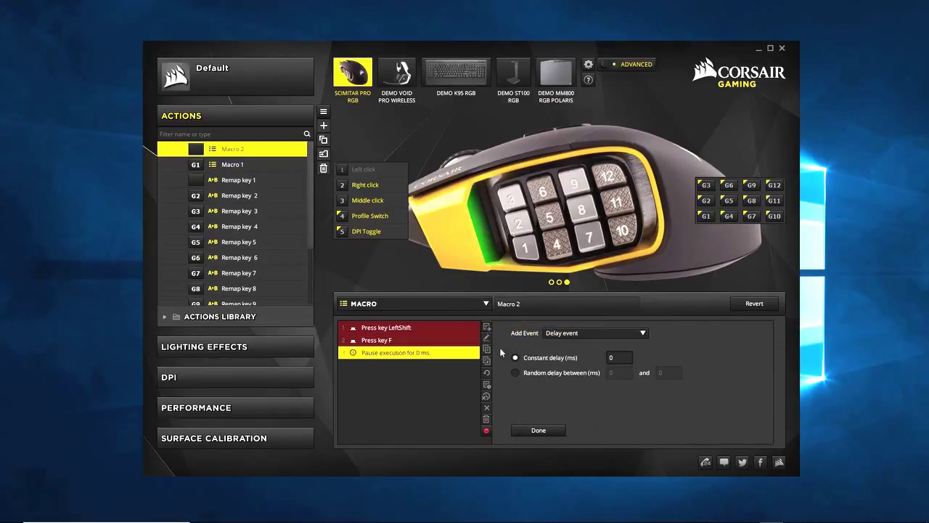
left_click(638, 334)
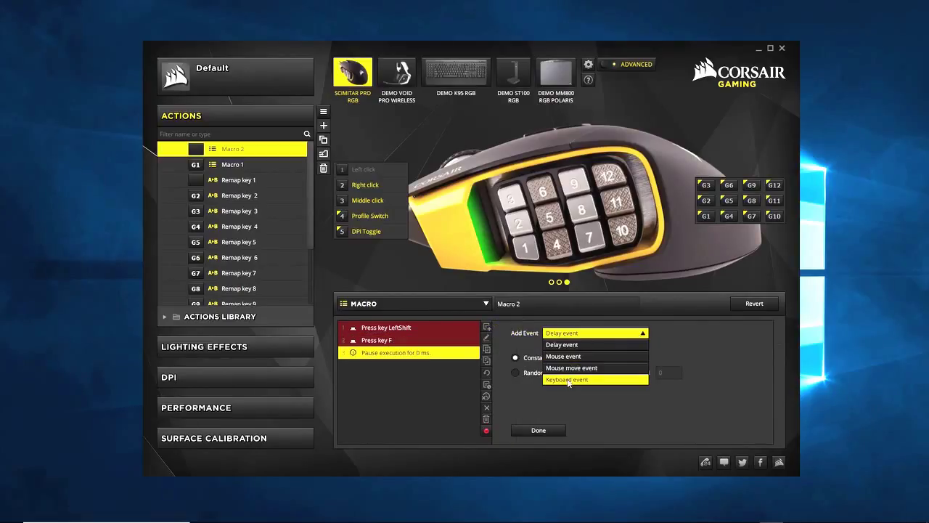
left_click(570, 382)
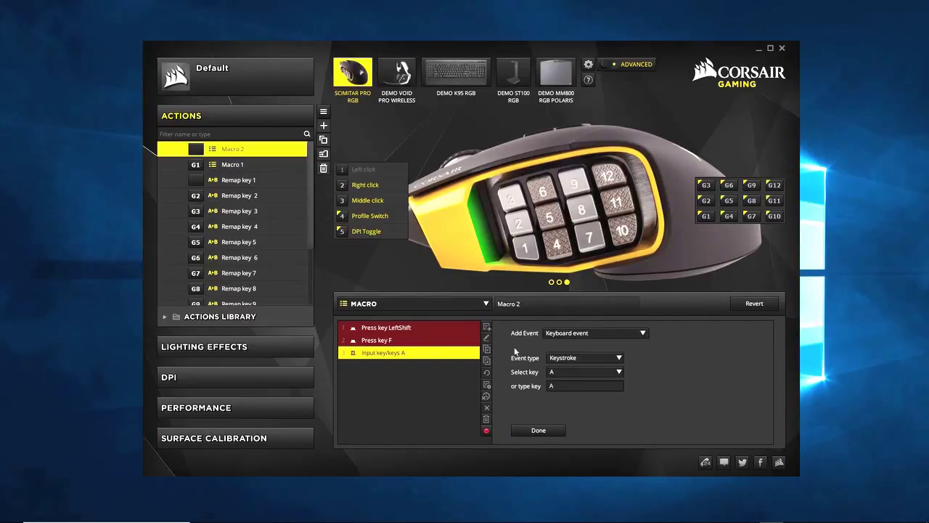
left_click(617, 359)
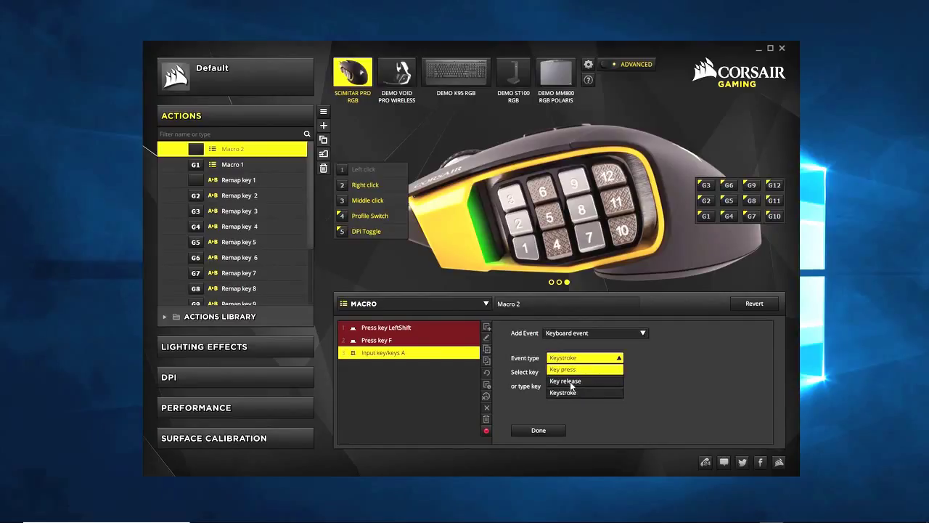
left_click(570, 381)
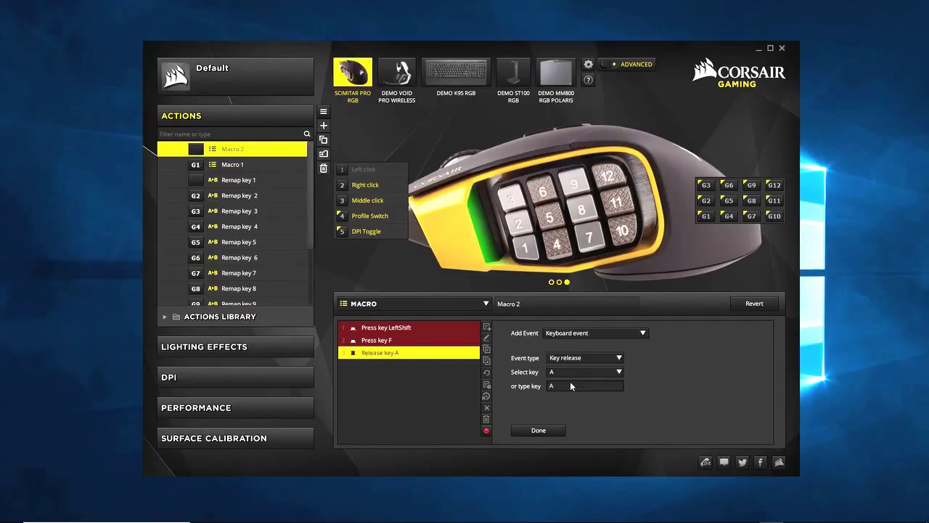
Set the key of Macro 2's key release event to LeftShift and finish editing the event
left_click(619, 372)
scroll(591, 412, "down", 3)
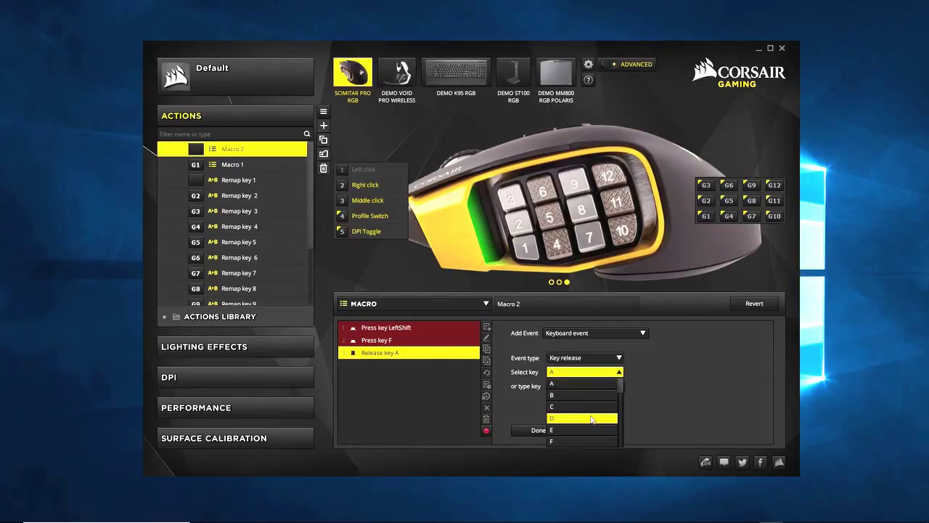
scroll(591, 412, "down", 8)
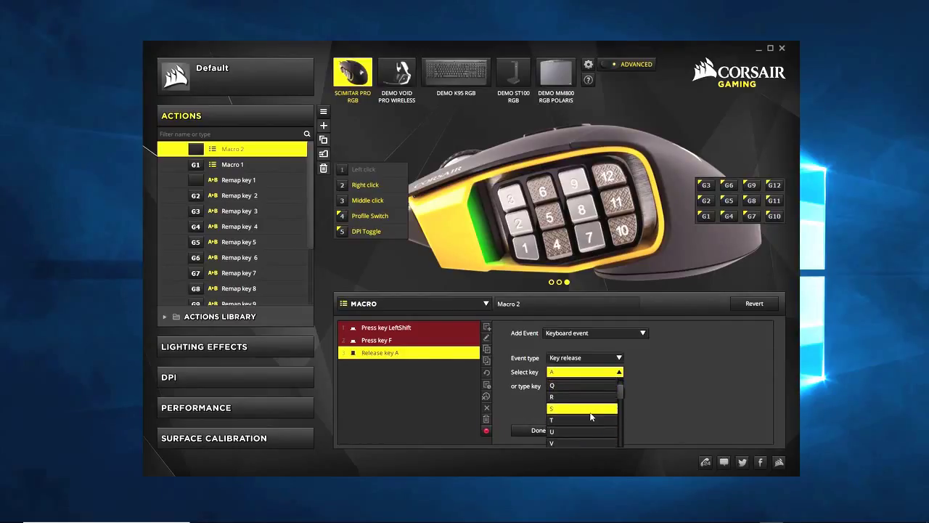
scroll(588, 412, "down", 6)
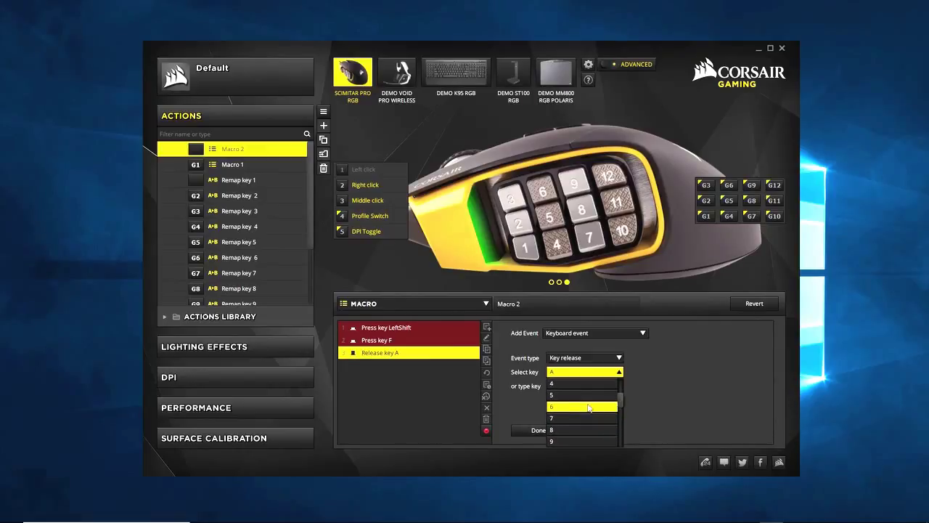
scroll(589, 408, "down", 8)
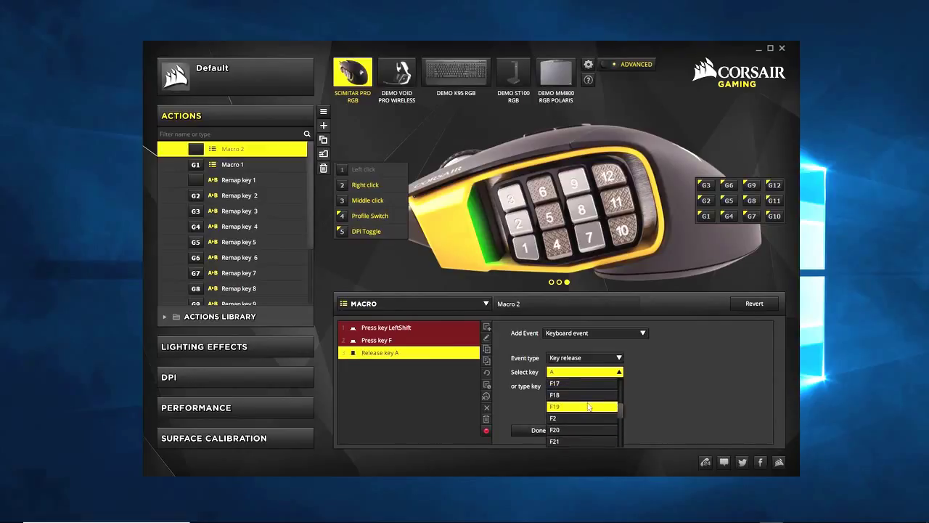
scroll(585, 403, "down", 2)
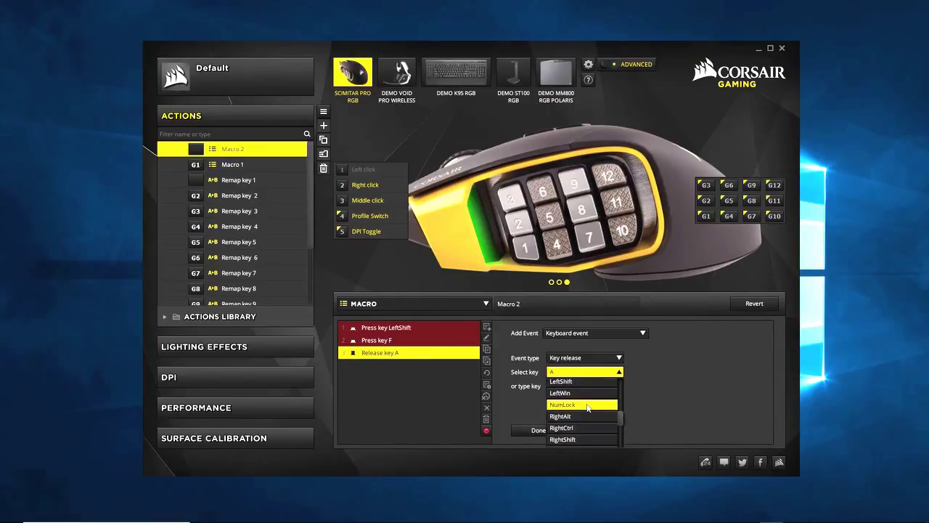
left_click(571, 383)
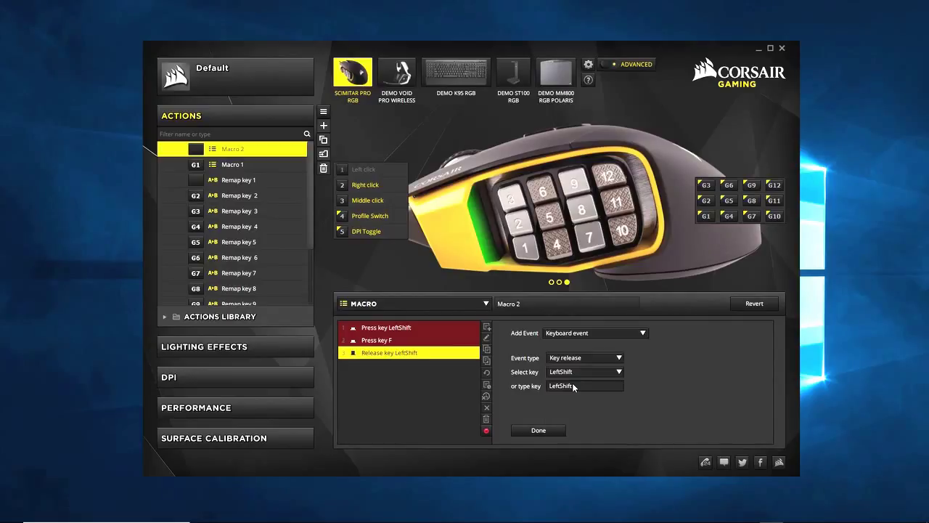
left_click(545, 429)
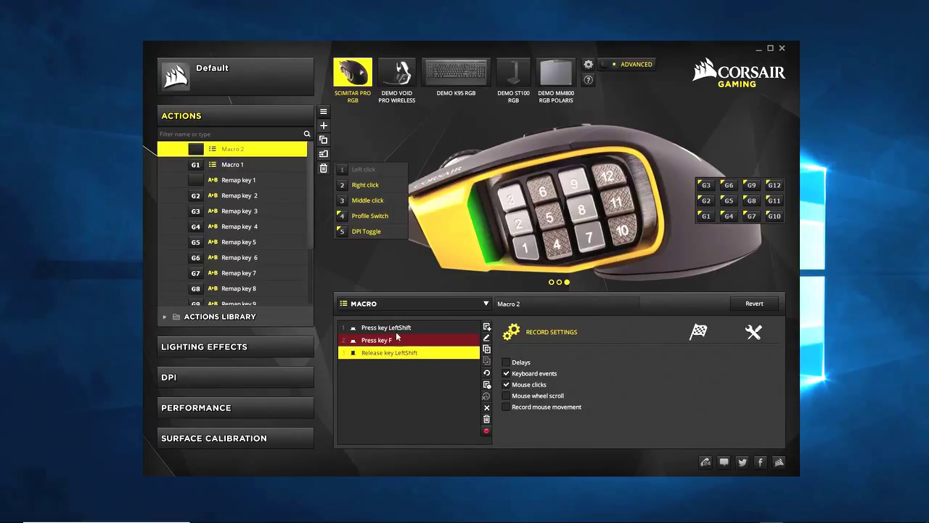
Add a keyboard event after the LeftShift release with the event type Key release and the key F
left_click(486, 328)
left_click(584, 332)
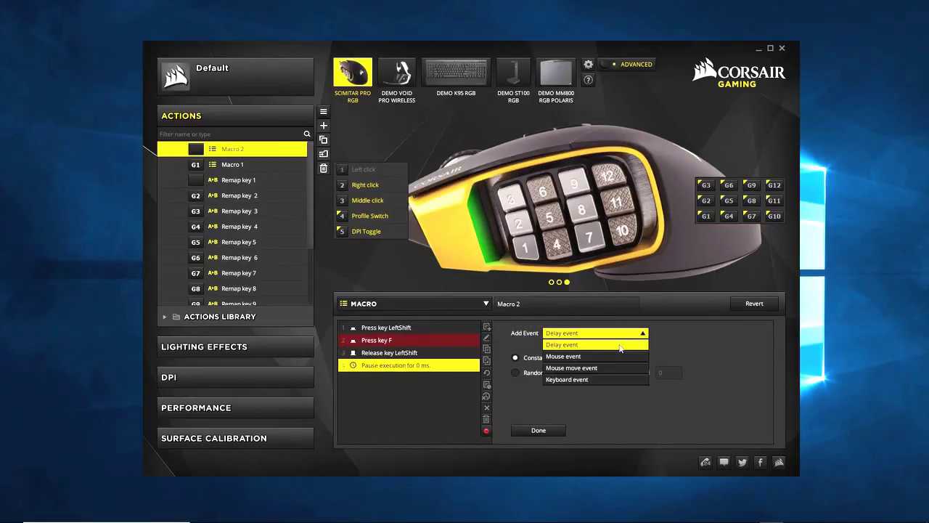
left_click(576, 379)
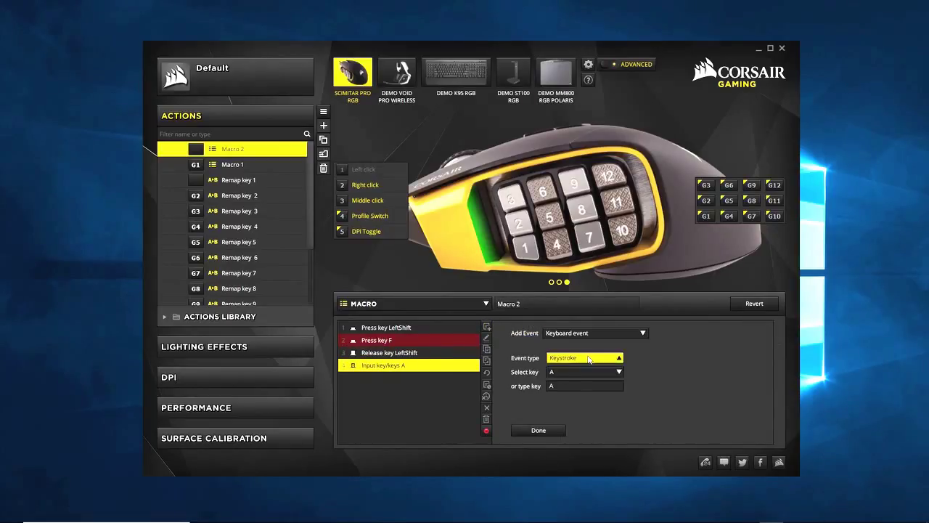
left_click(588, 358)
left_click(569, 386)
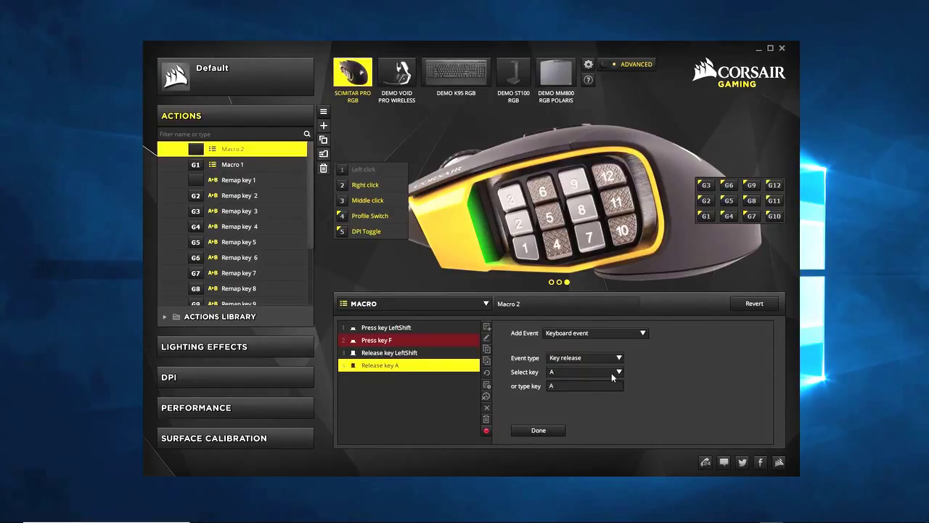
left_click(611, 373)
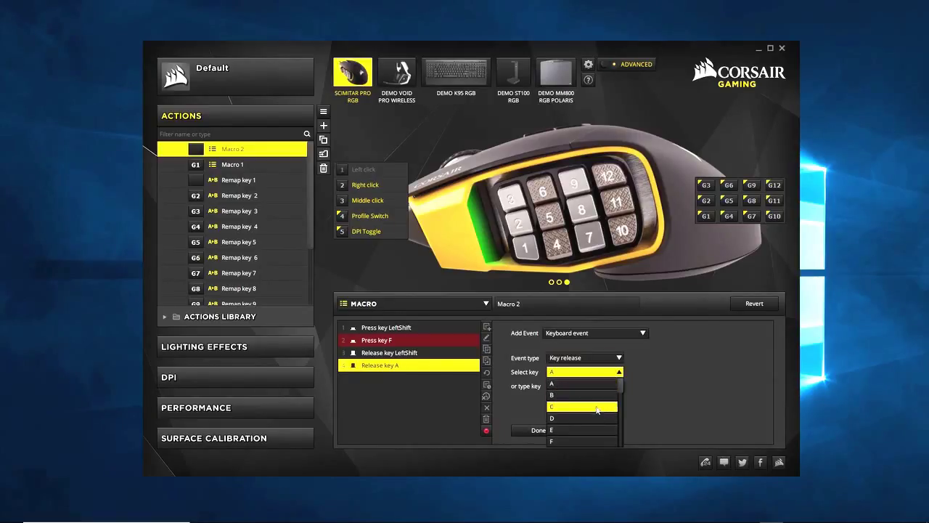
left_click(578, 440)
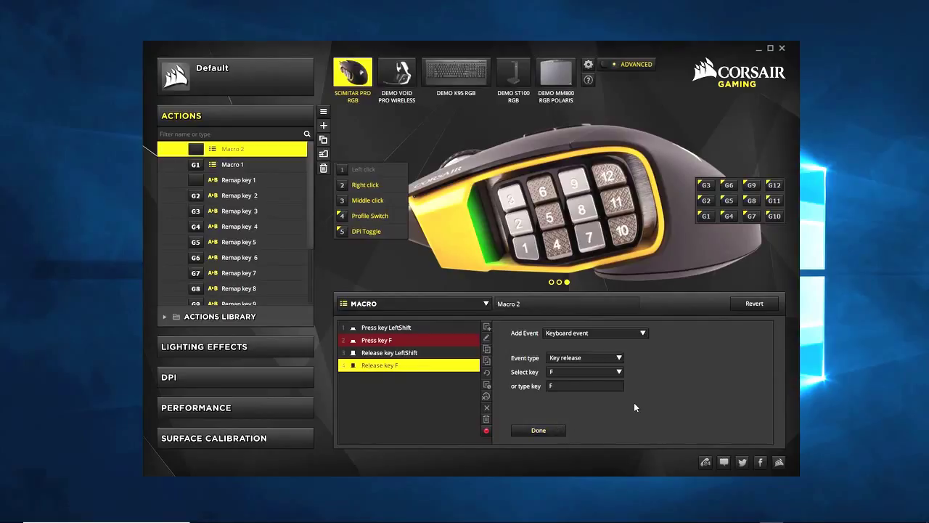
left_click(545, 430)
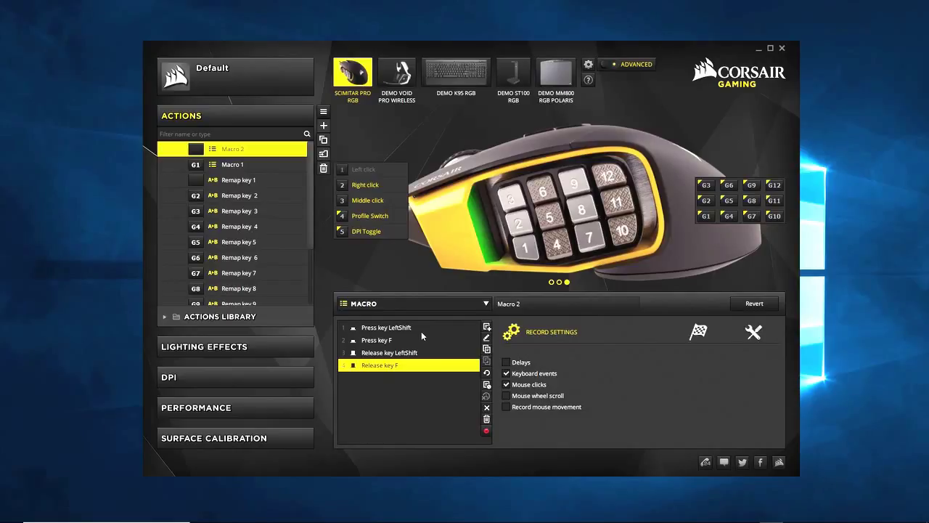
Add a delay event at the end of Macro 2 with a constant delay of 300 ms
left_click(486, 327)
left_click(581, 333)
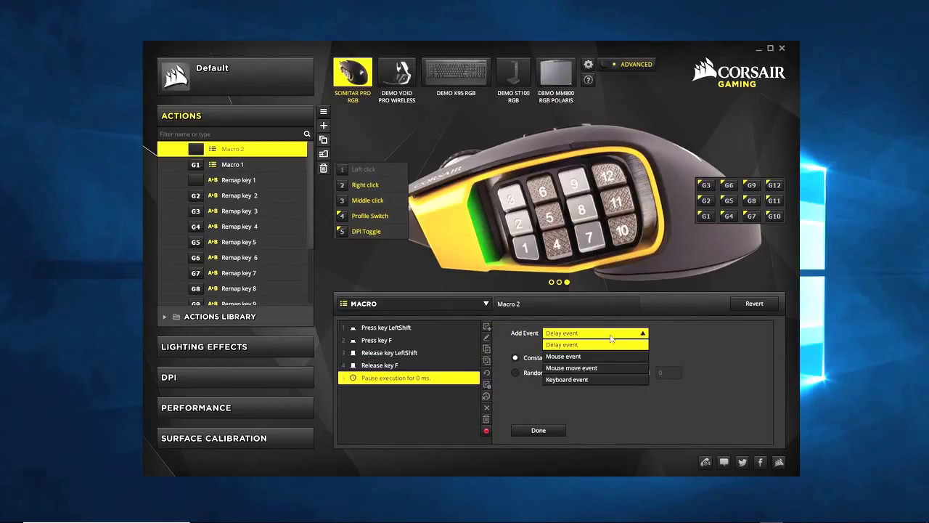
left_click(577, 345)
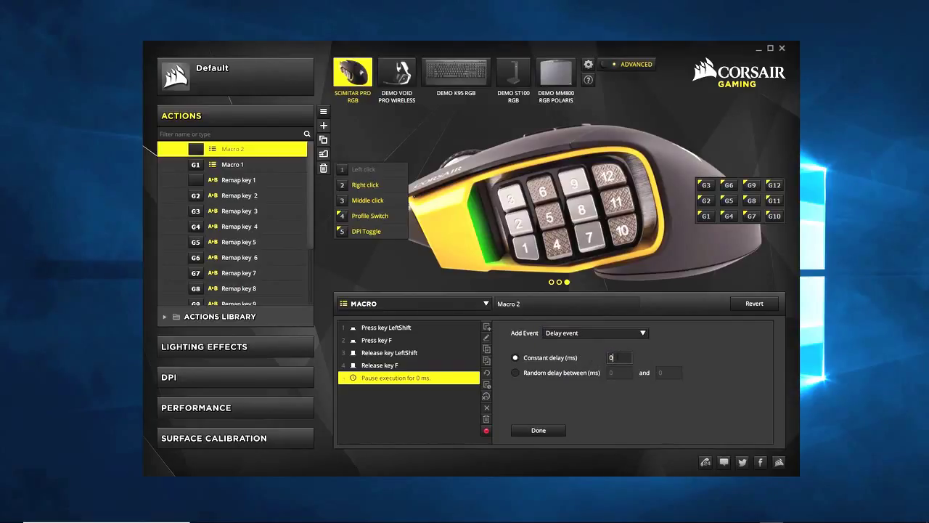
type("300")
left_click(529, 429)
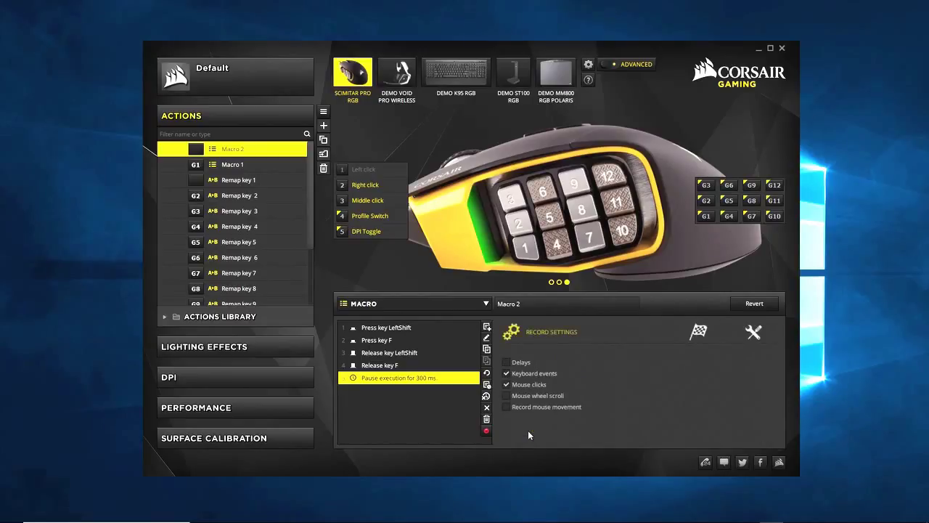
Add a keyboard event with the event type Keystroke after the 300 ms delay in Macro 2
left_click(486, 326)
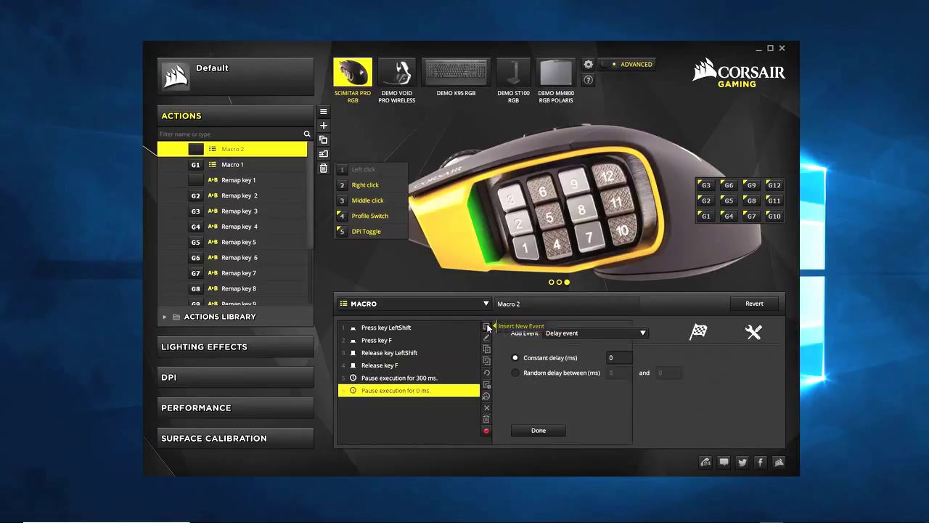
left_click(643, 333)
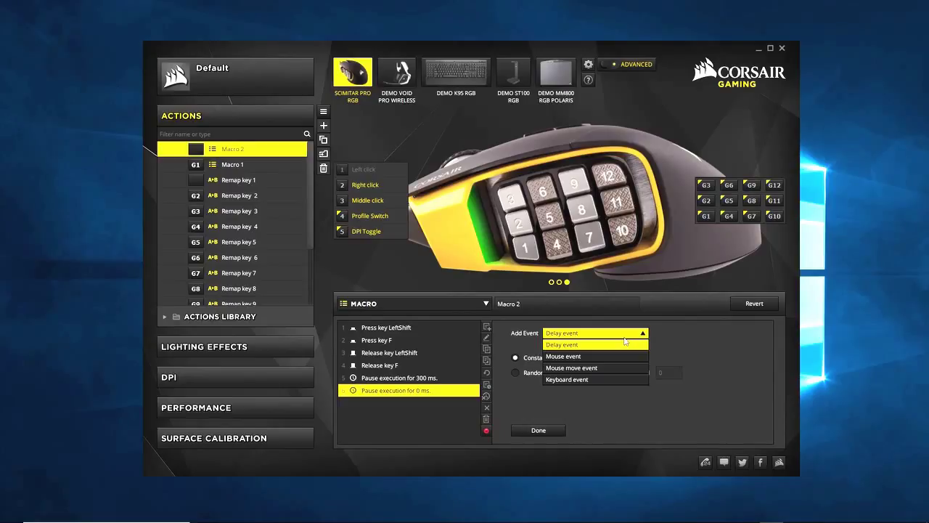
left_click(603, 379)
left_click(602, 357)
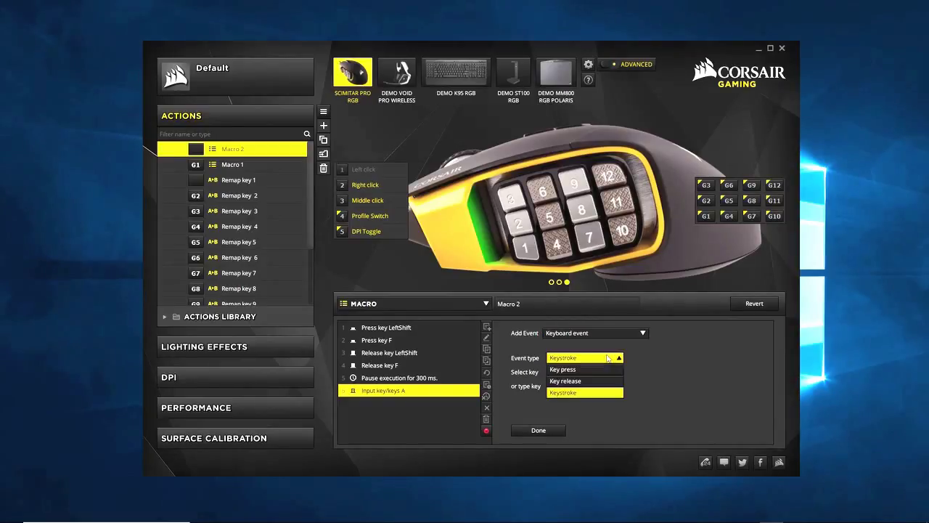
left_click(605, 360)
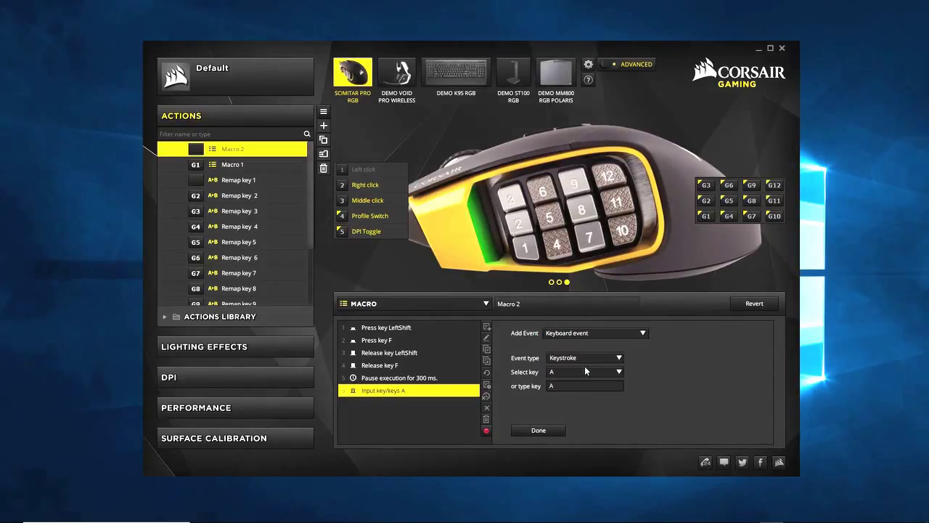
Set the key of Macro 2's keystroke event to Q and finish editing the event
left_click(585, 370)
scroll(591, 410, "down", 1)
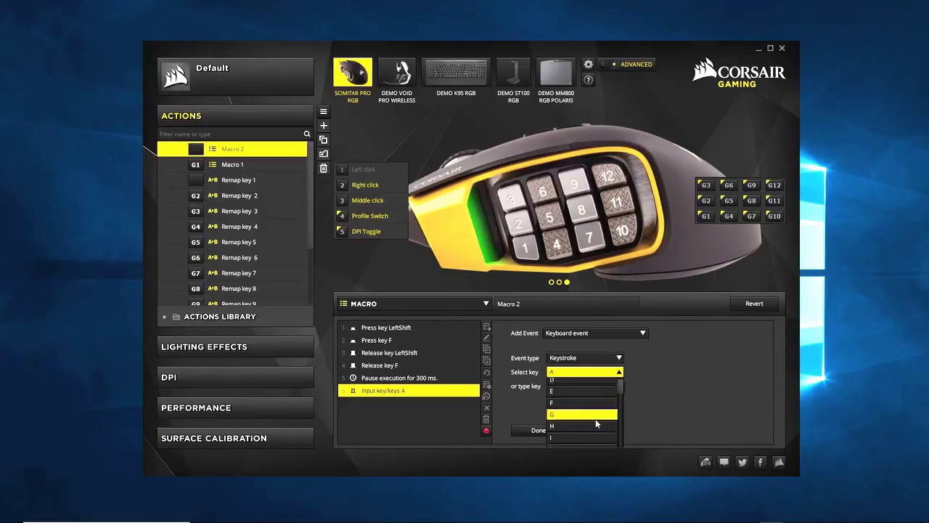
scroll(594, 417, "down", 2)
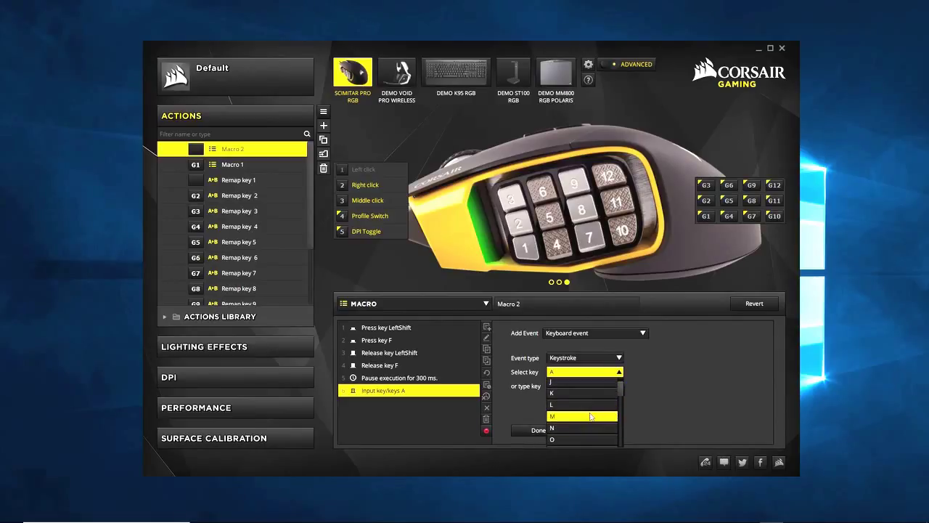
scroll(591, 416, "down", 1)
left_click(578, 426)
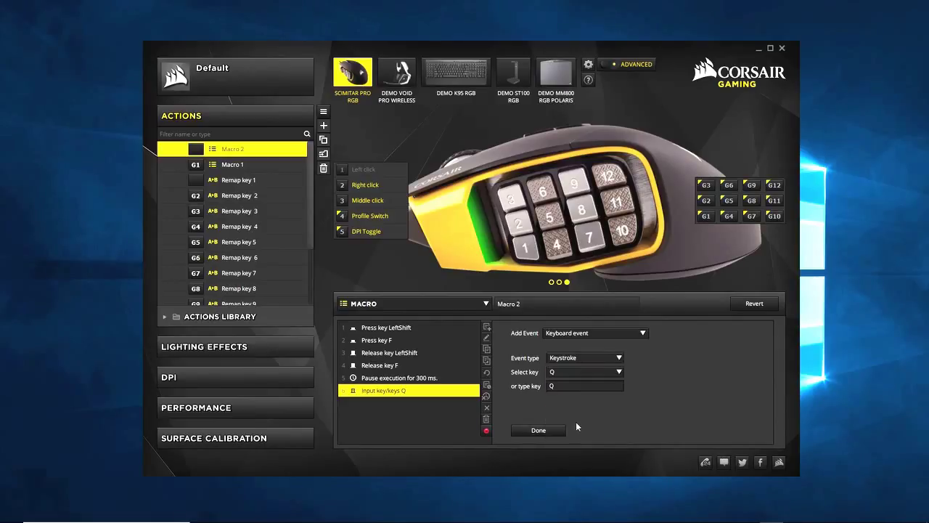
left_click(537, 430)
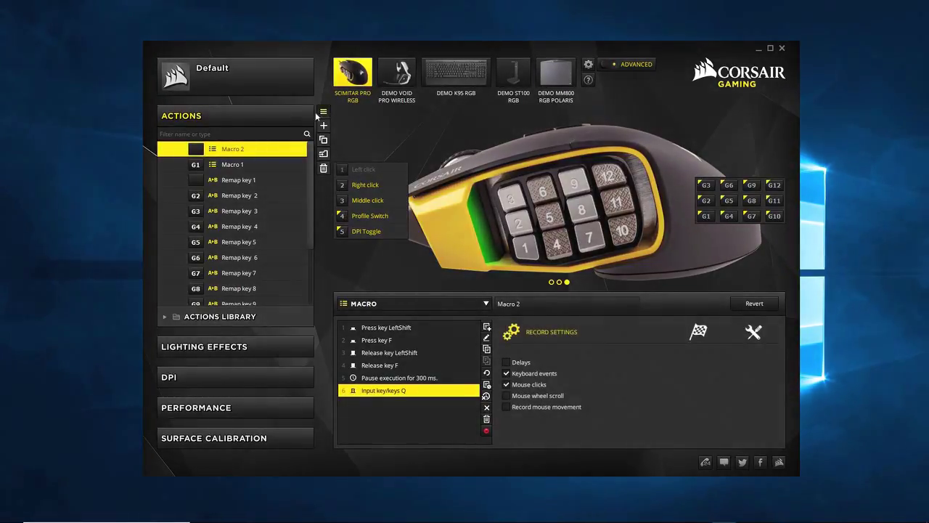
Move the WordPad window aside and assign Macro 2 to the mouse's G1 side key
key("alt+Tab")
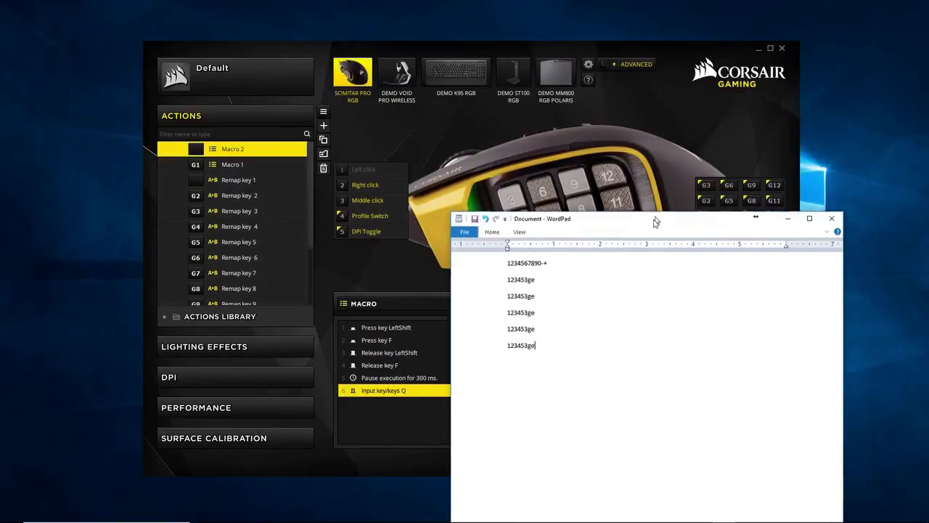
left_click_drag(654, 222, 696, 262)
left_click(229, 151)
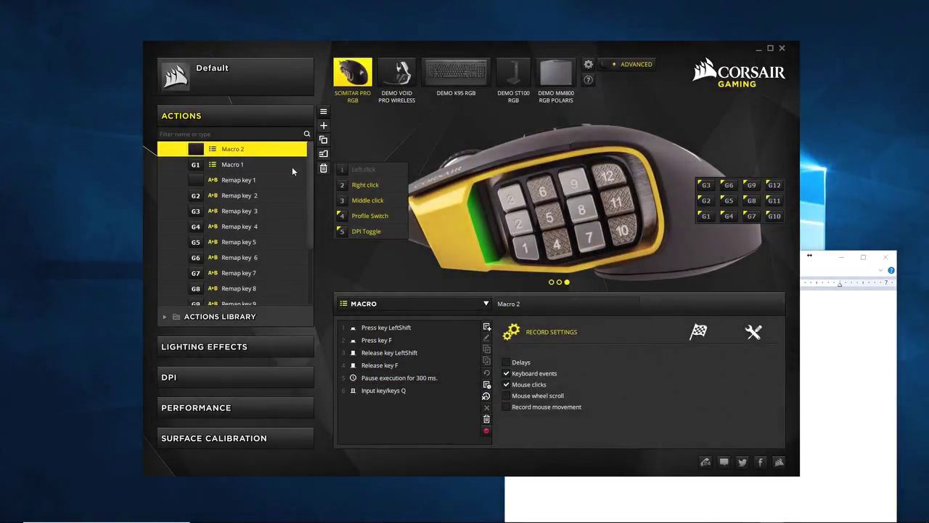
left_click(525, 247)
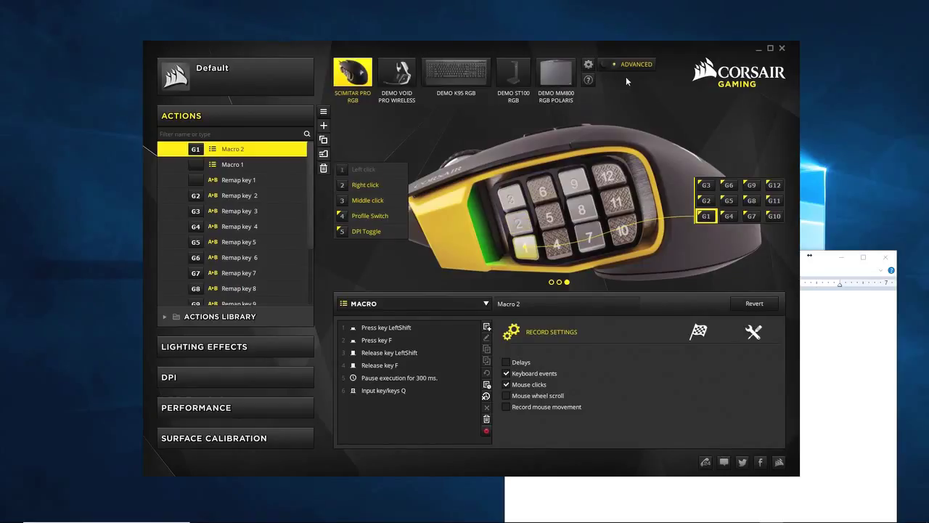
Switch to WordPad and test Macro 2 once on each of two new lines, entering Fq
left_click(815, 263)
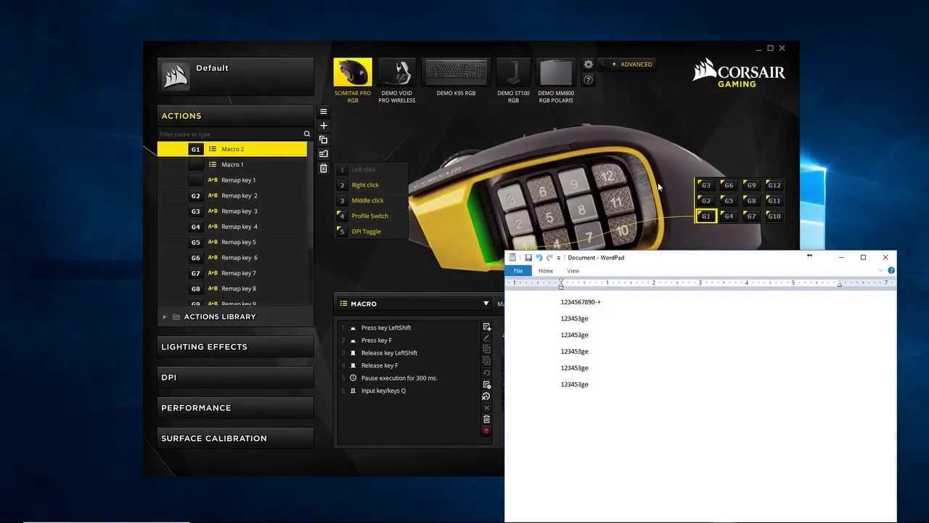
left_click_drag(686, 264, 693, 129)
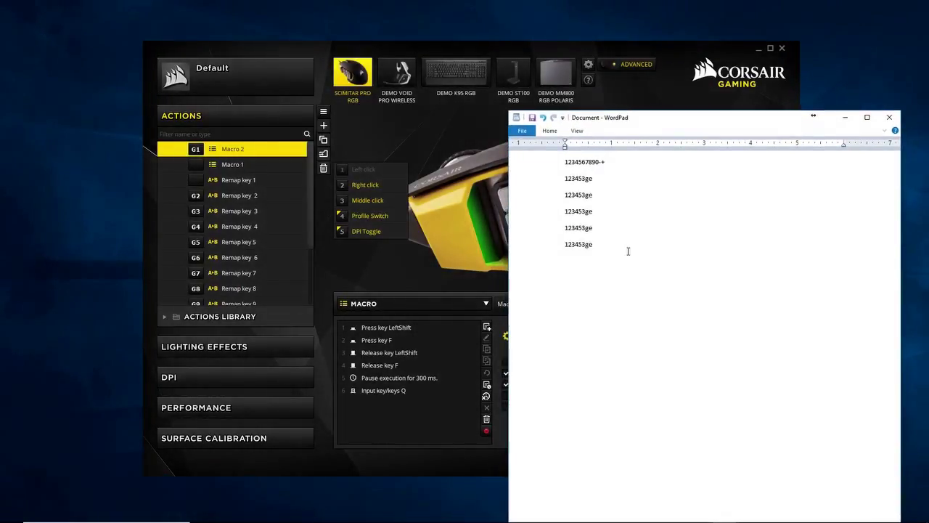
key("Return")
type("Fq")
key("Return")
type("Fq")
Arrange the On-Screen Keyboard above the WordPad document and run Macro 2 once more on a new line
left_click_drag(697, 79, 370, 41)
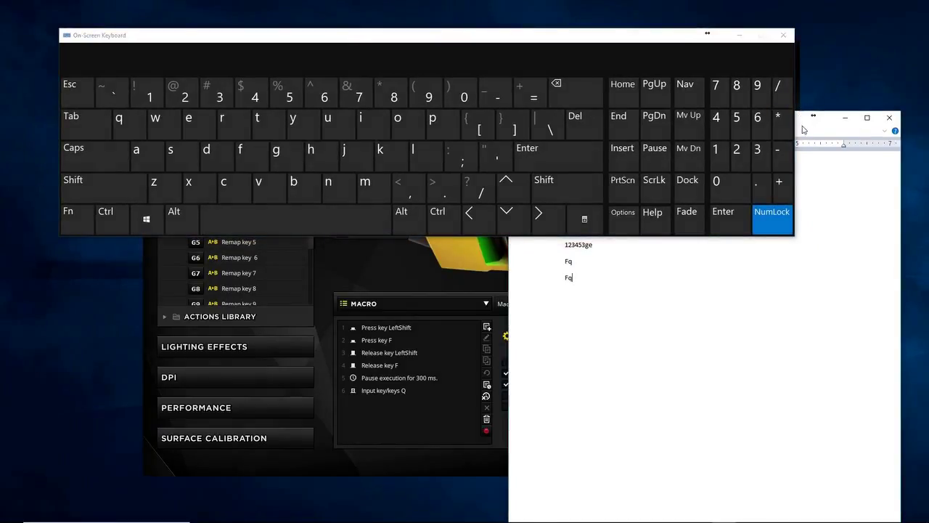
left_click_drag(802, 124, 693, 278)
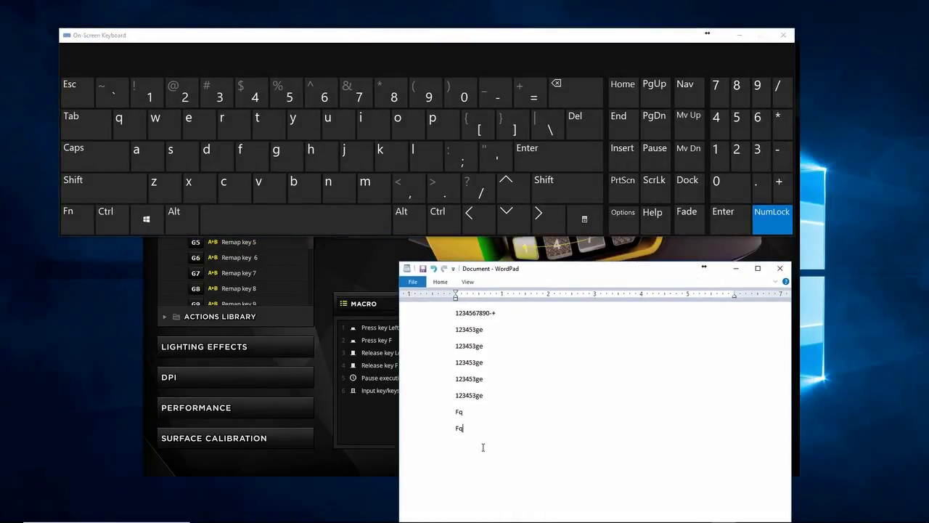
key("Return")
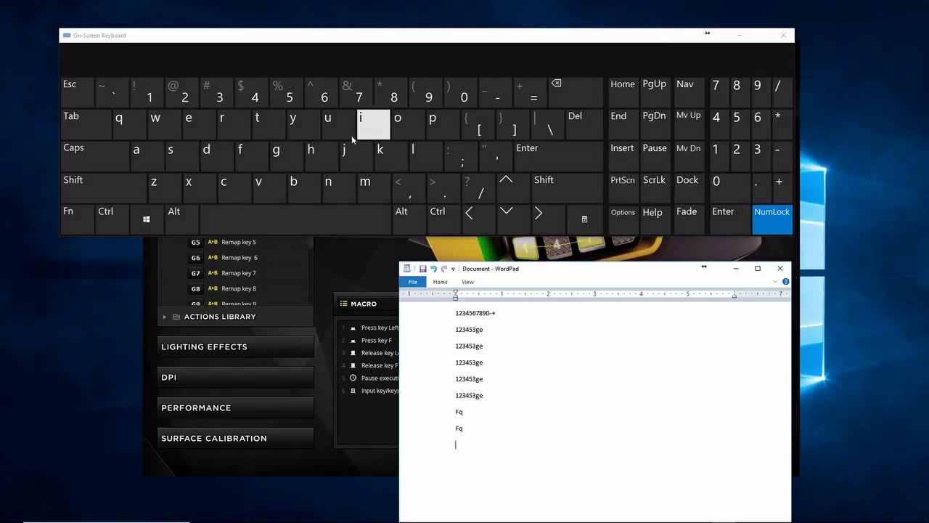
type("F")
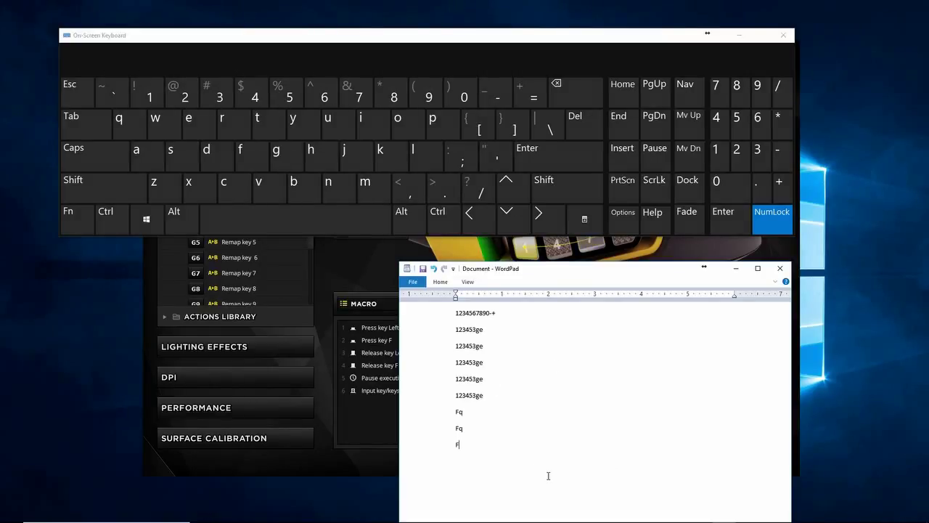
type("q")
Run Macro 2 repeatedly on a new line below the last 123453ge, and clear the On-Screen Keyboard and WordPad windows away
left_click(544, 395)
key("Return")
type("FqFqFqFqFqFq")
left_click_drag(715, 37, 928, 94)
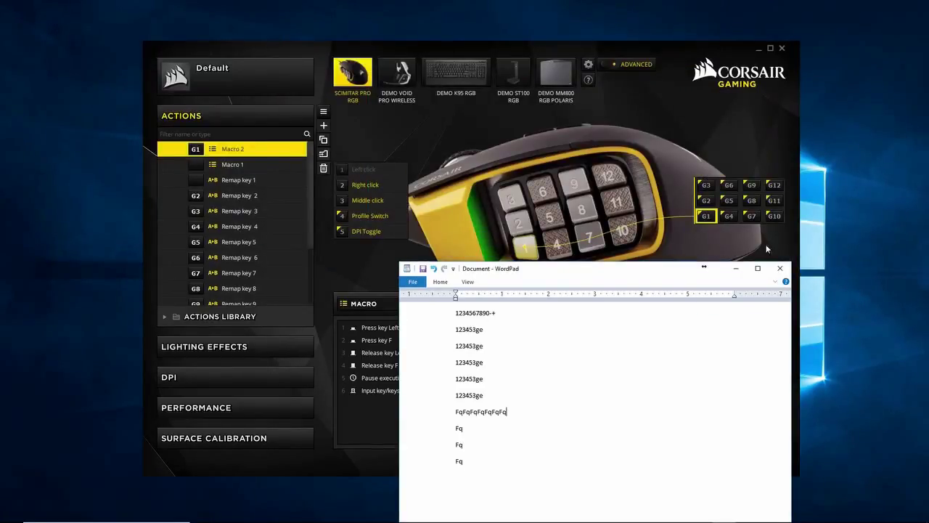
left_click(735, 268)
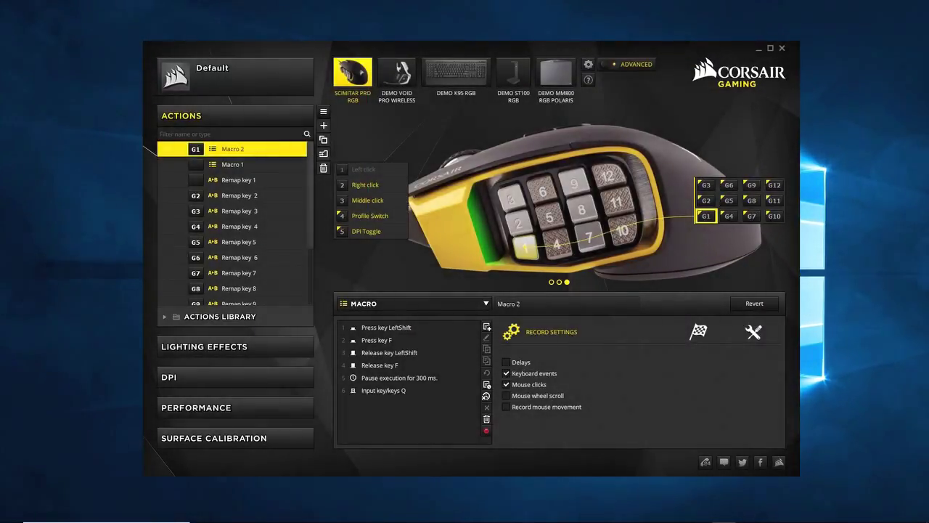
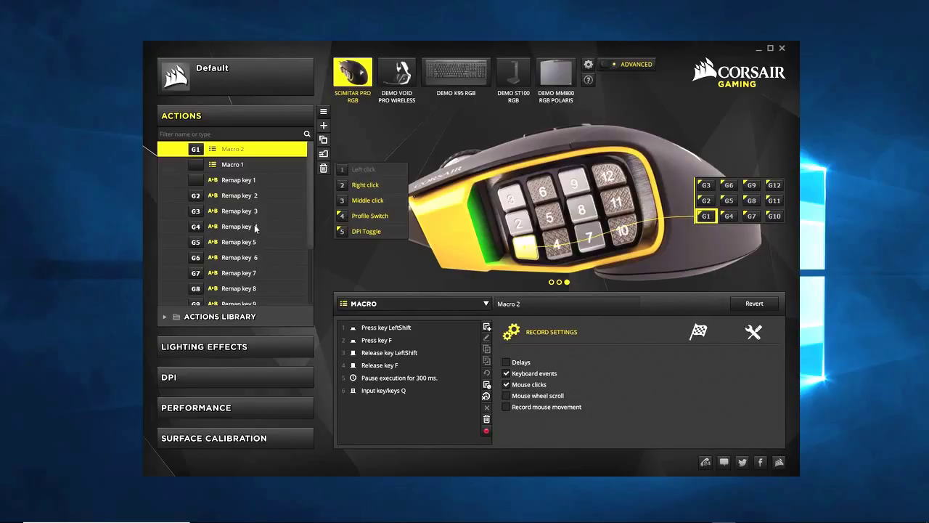
left_click(470, 304)
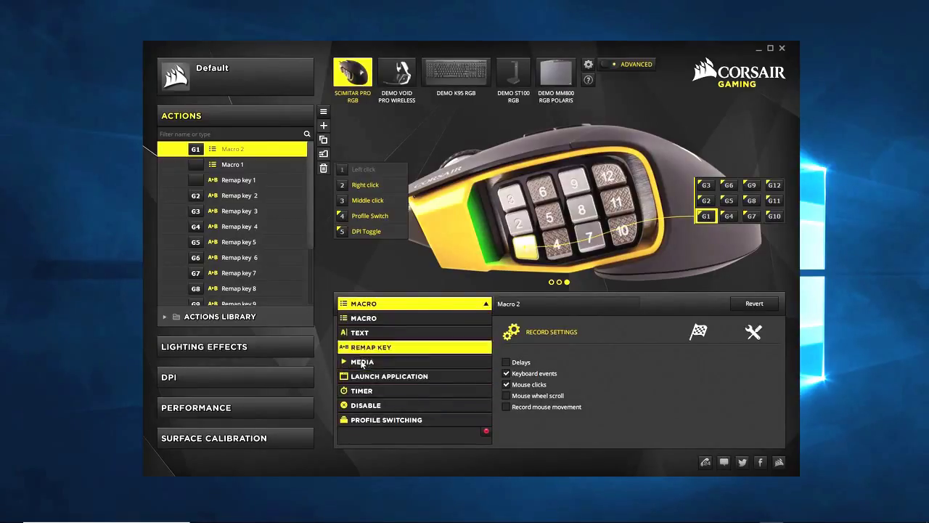
left_click(379, 264)
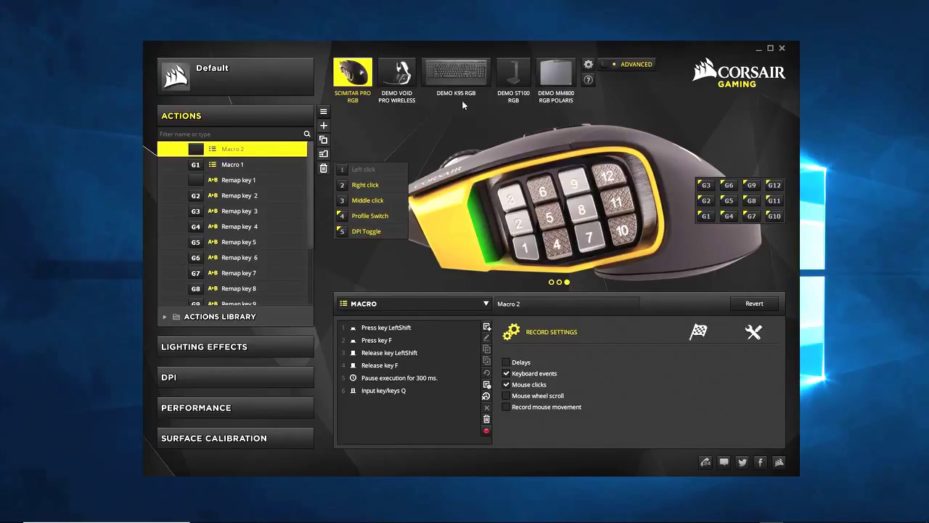
left_click_drag(308, 196, 308, 265)
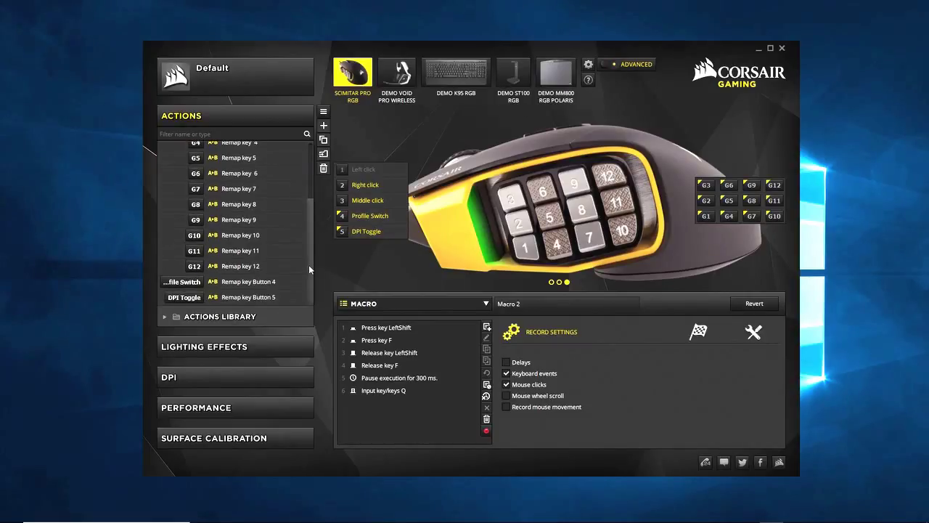
scroll(308, 265, "up", 5)
Add a new Static lighting effect for the Scimitar Pro RGB
left_click(211, 347)
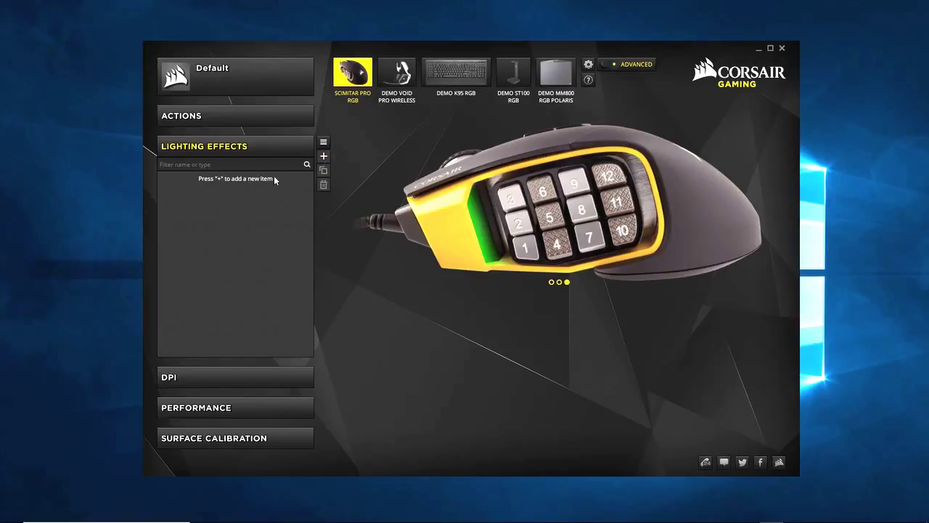
left_click(323, 157)
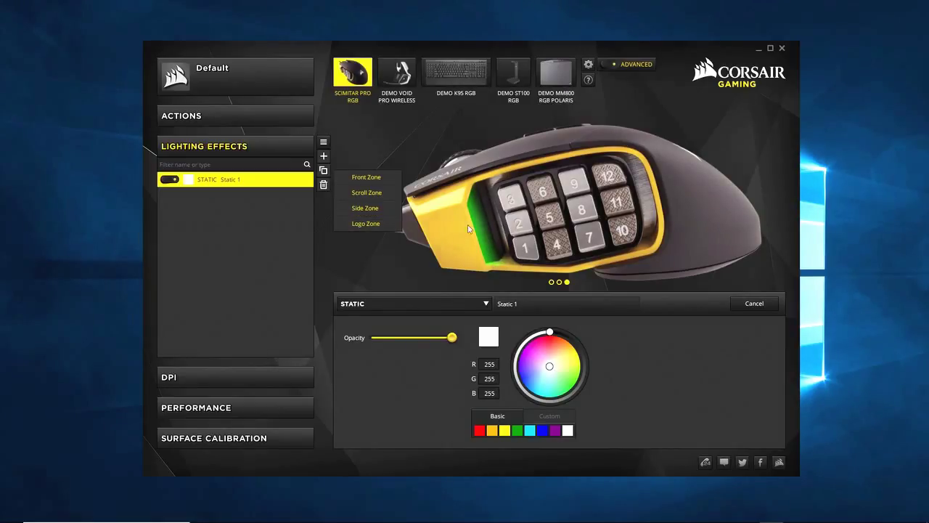
In the DPI settings, try a yellowish colour on the colour wheel and move it back to purple at R 125, G 18, B 128
left_click(234, 377)
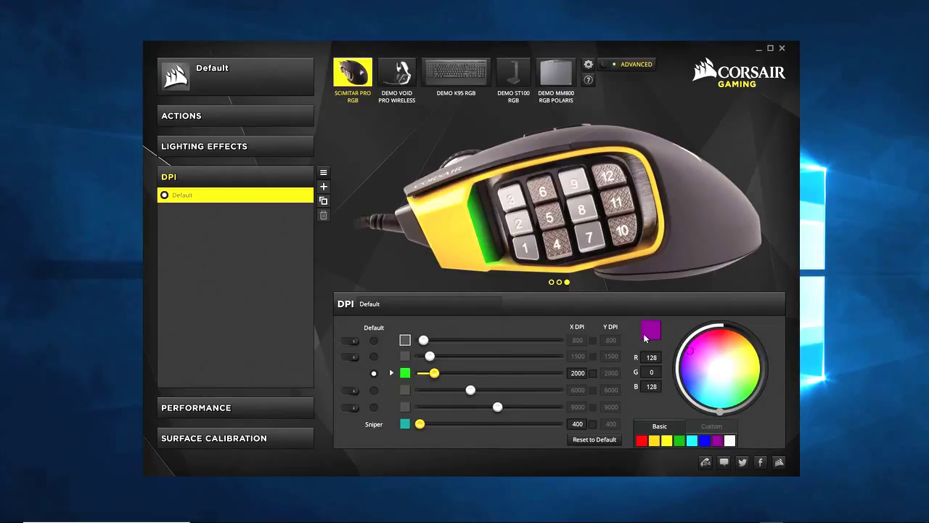
left_click_drag(690, 355, 739, 352)
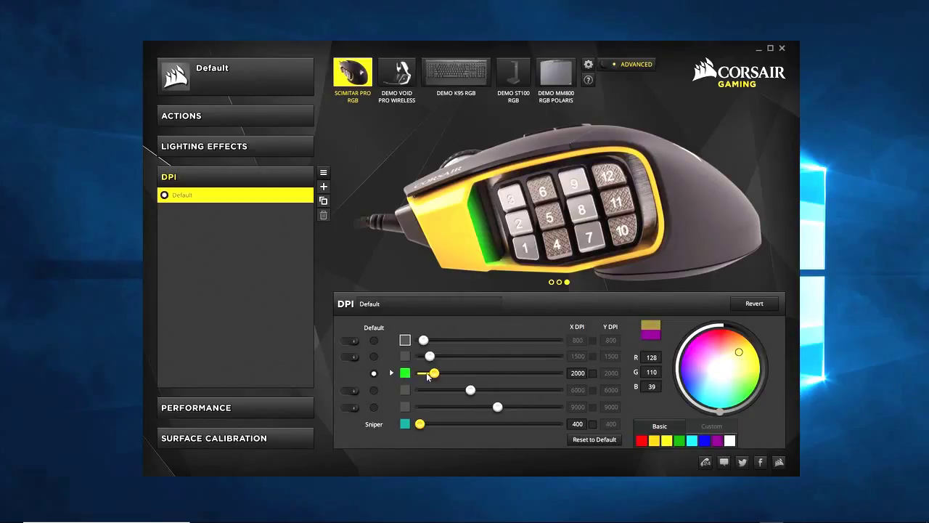
mouse_move(739, 353)
left_mouse_down()
mouse_move(746, 390)
mouse_move(734, 406)
mouse_move(707, 396)
mouse_move(689, 370)
mouse_move(685, 377)
mouse_move(694, 355)
left_mouse_up()
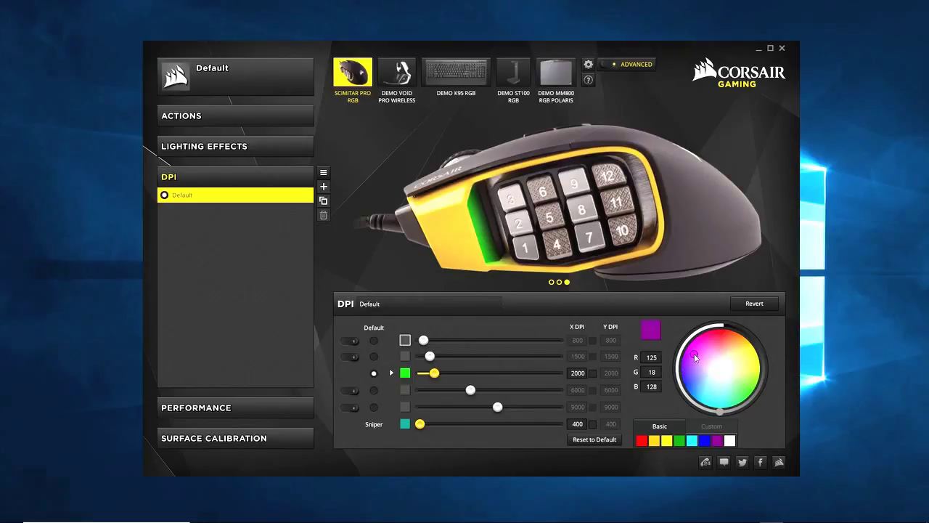
Change the type of the new lighting effect from Static to Solid and look over the available effect types
left_click(254, 147)
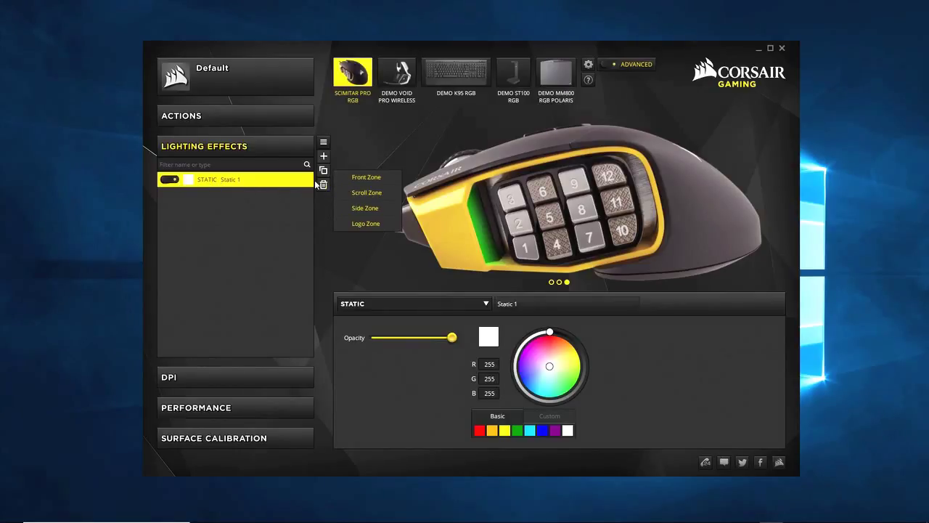
left_click(485, 303)
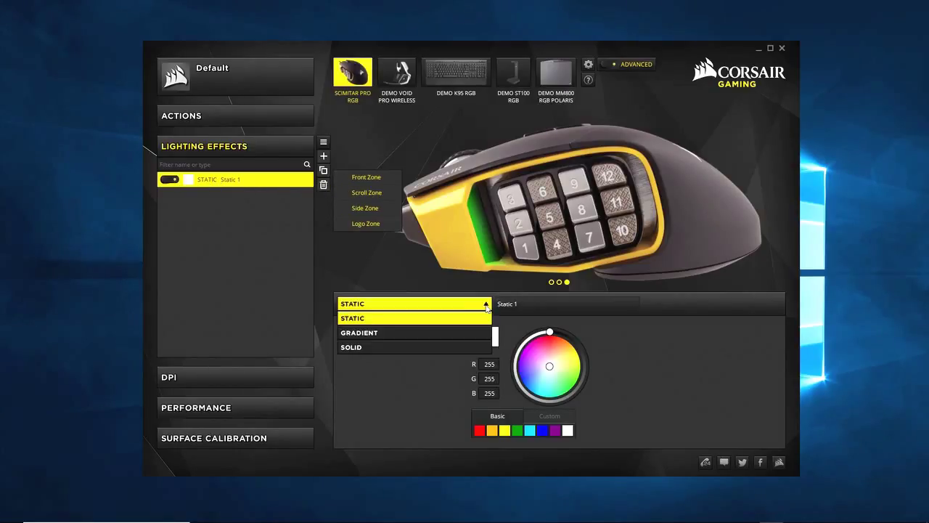
left_click(381, 347)
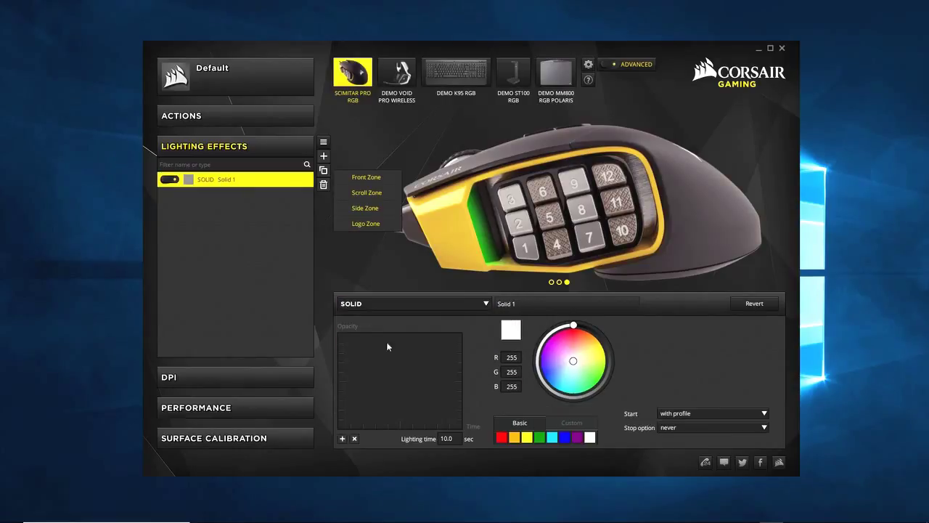
left_click(483, 301)
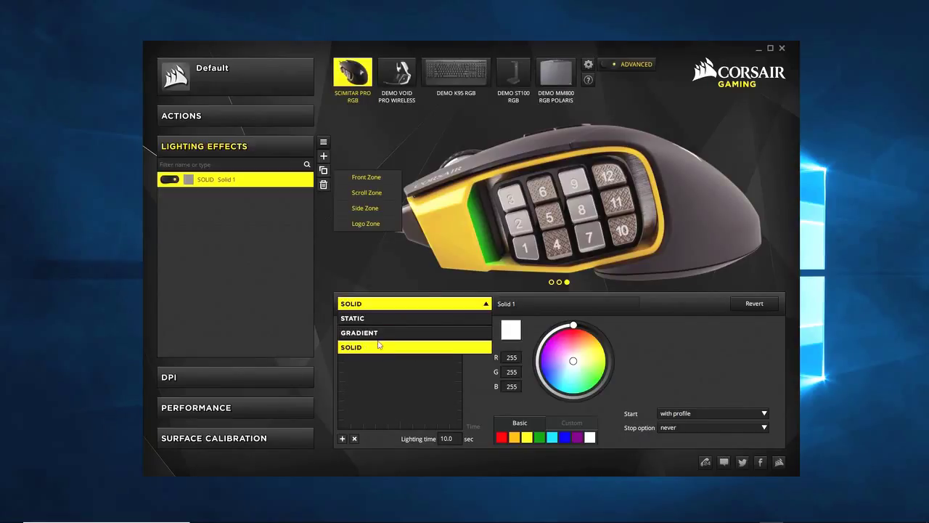
left_click(405, 400)
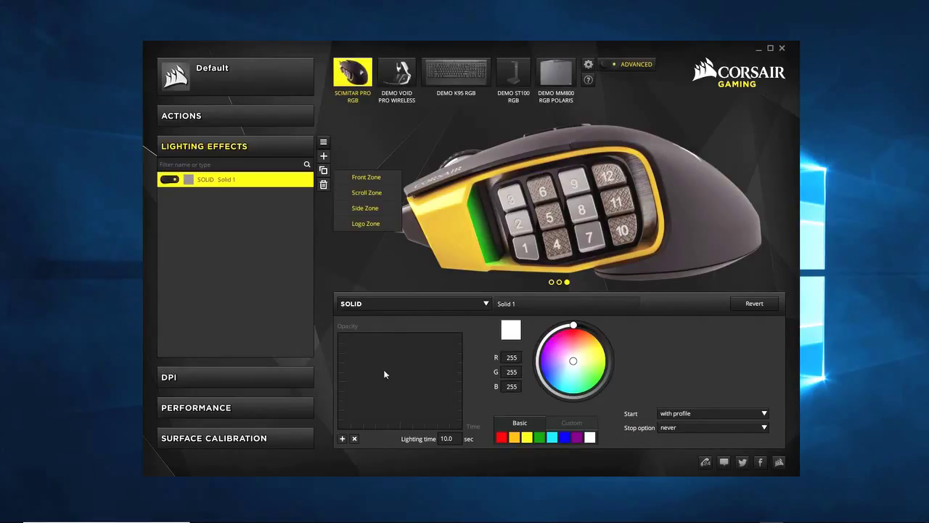
Set the lighting effect's type to Static and assign it to the mouse's Front Zone
left_click(377, 305)
left_click(399, 317)
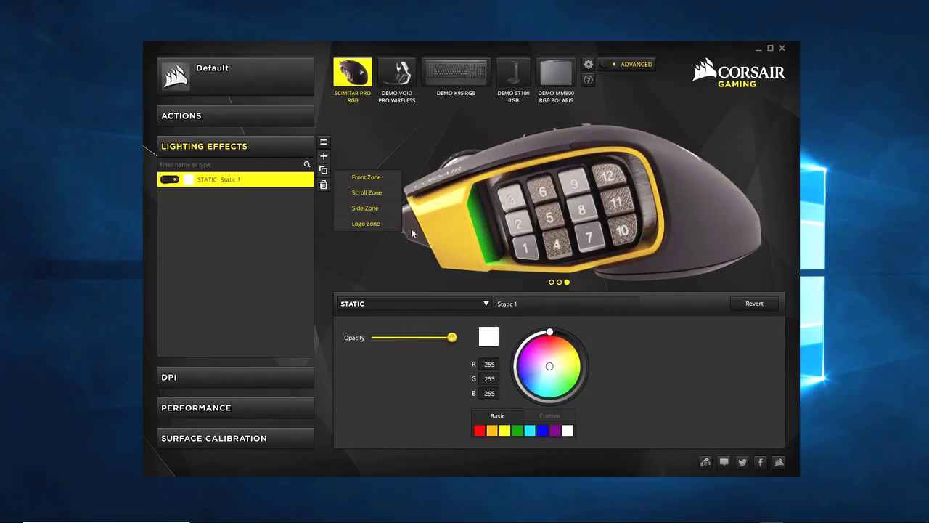
left_click(358, 178)
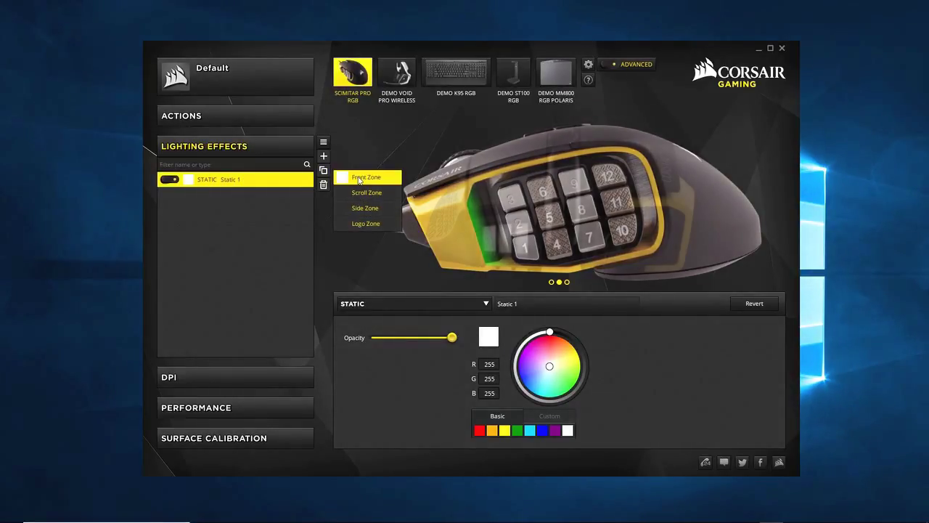
Assign the Static lighting effect to the Scroll Zone, Side Zone and Logo Zone as well
left_click(356, 193)
left_click(357, 208)
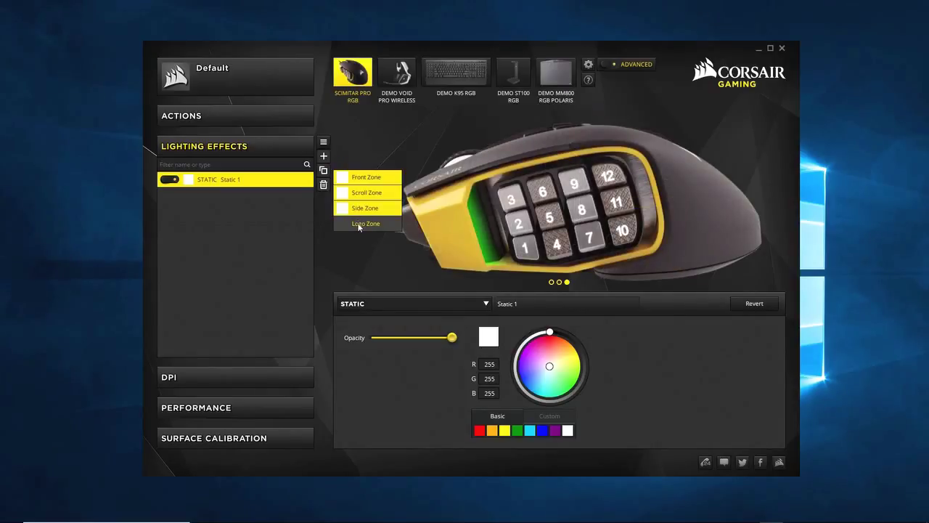
left_click(359, 224)
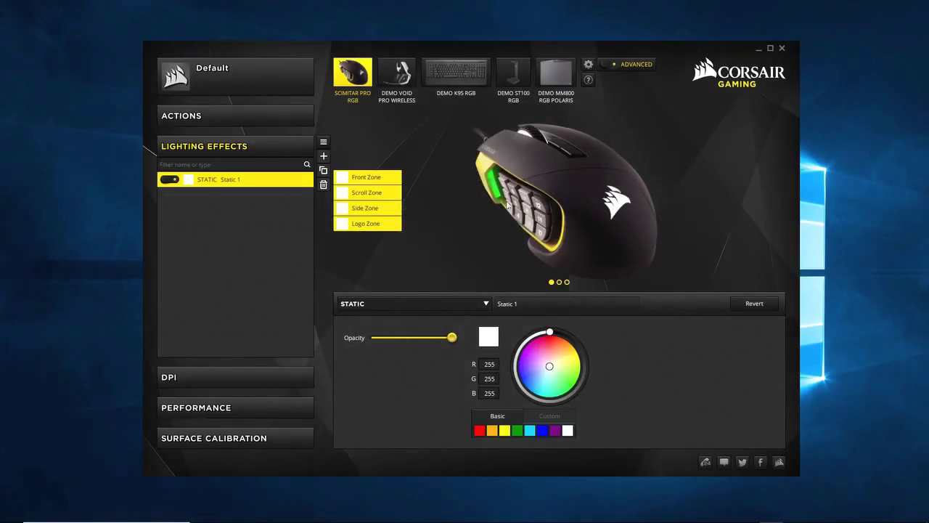
Remove the Static effect from all four mouse zones and reassign it to the Front, Scroll, Side and Logo Zones
left_click(357, 178)
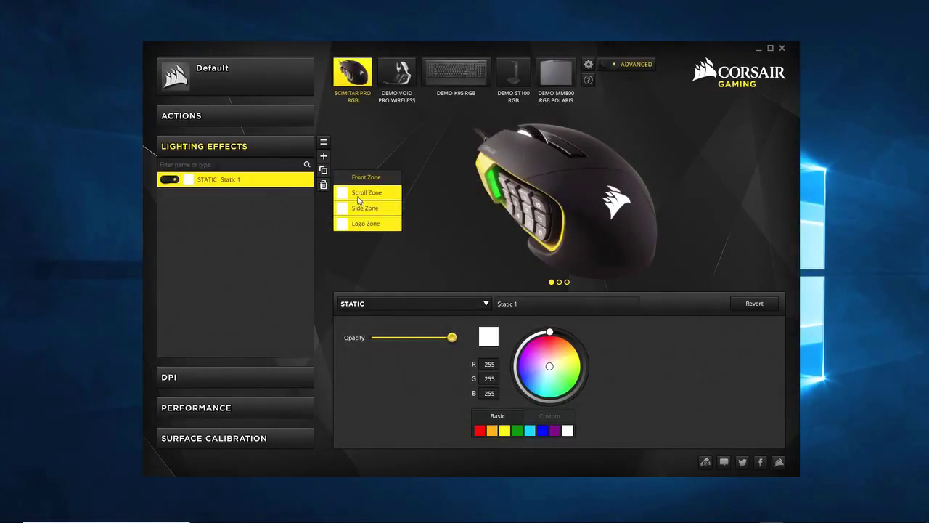
left_click(358, 195)
left_click(359, 209)
left_click(360, 224)
left_click(358, 180)
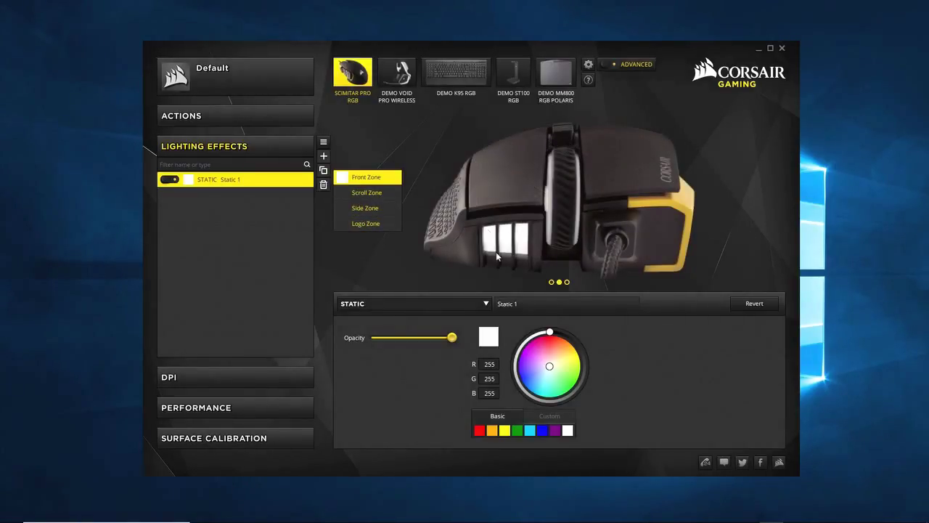
left_click(360, 193)
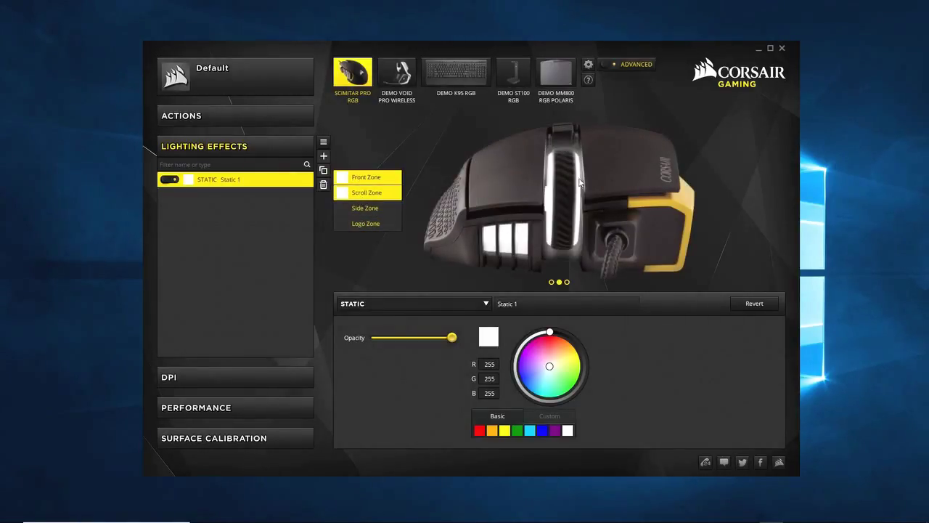
left_click(353, 209)
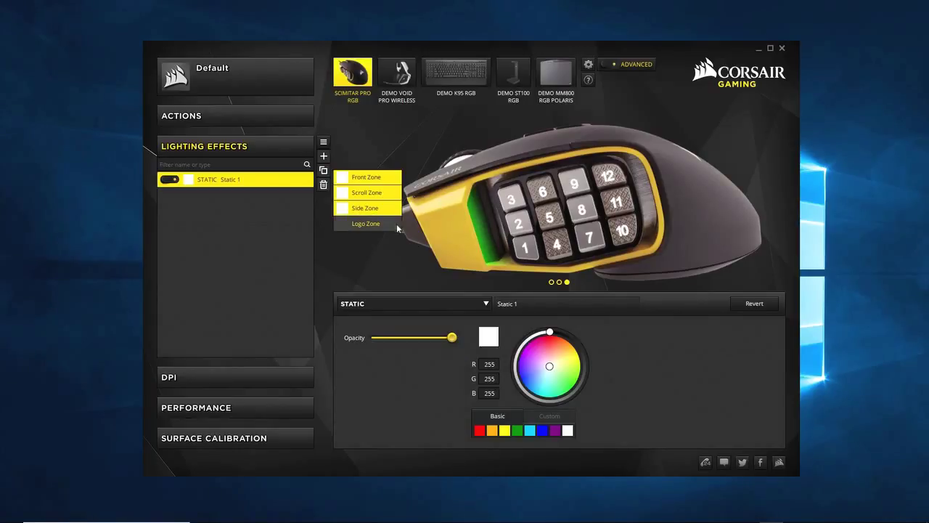
left_click(365, 209)
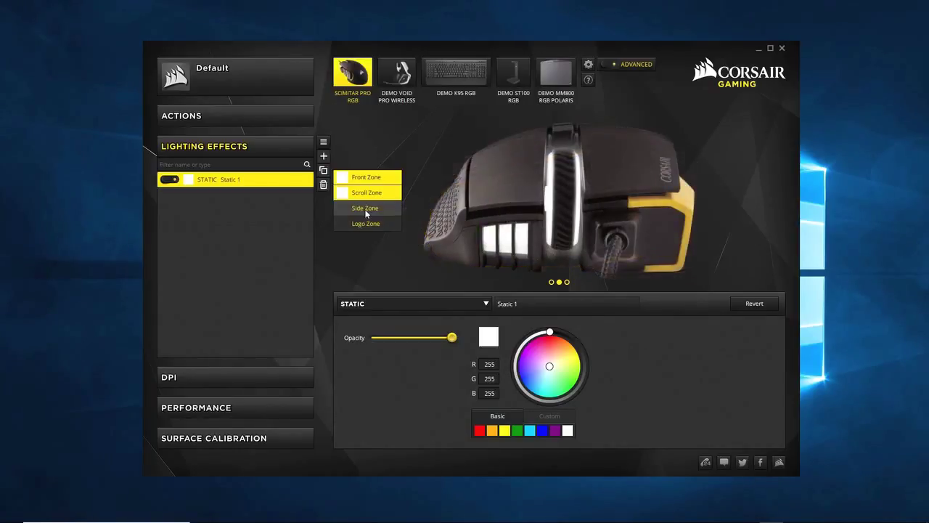
left_click(364, 209)
left_click(364, 224)
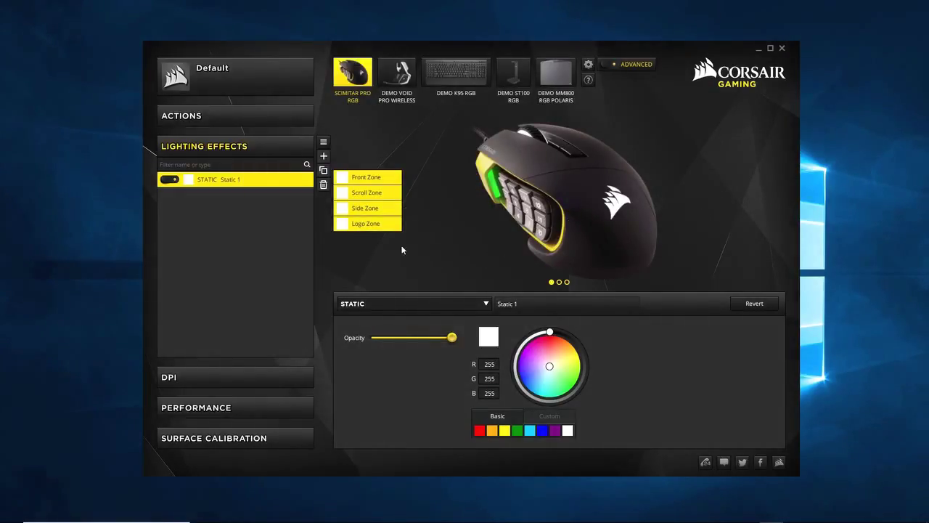
Change the lighting effect's type to Gradient and remove the Logo Zone and Side Zone from it
left_click(469, 308)
left_click(392, 333)
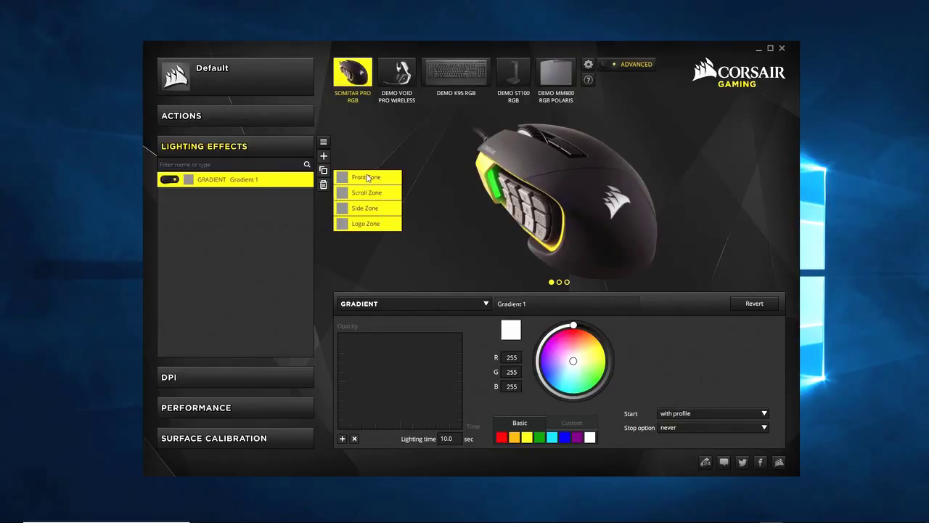
left_click(357, 223)
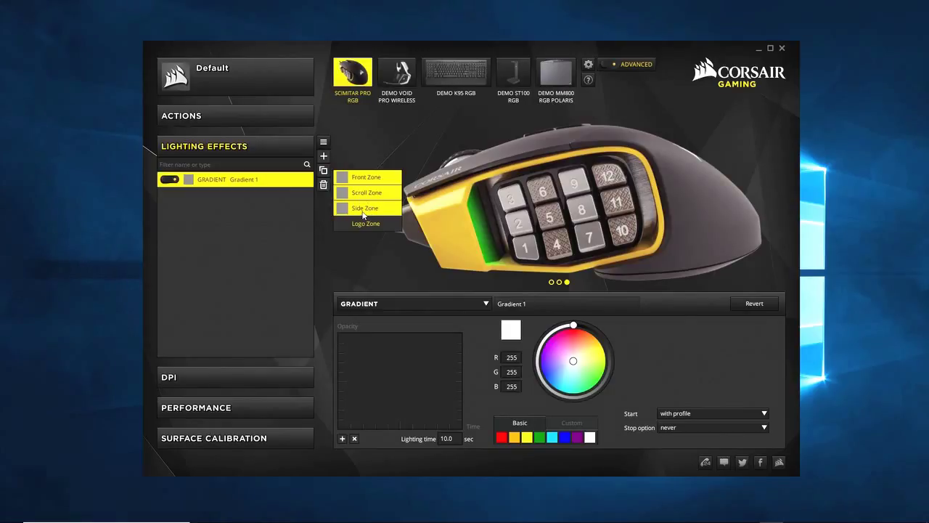
left_click(363, 212)
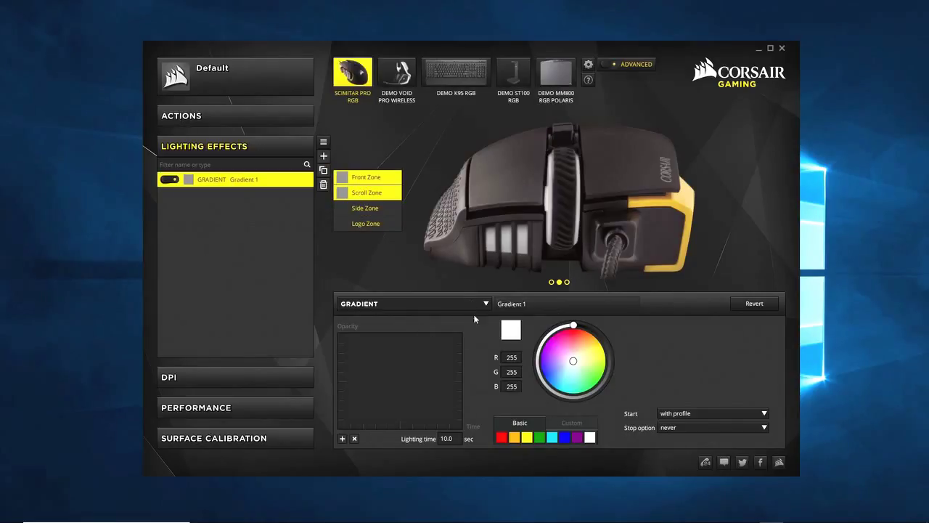
Add two red points (R 255, G 0, B 14) to the gradient, placing the second shortly after the first at about half opacity
left_click_drag(573, 361, 572, 330)
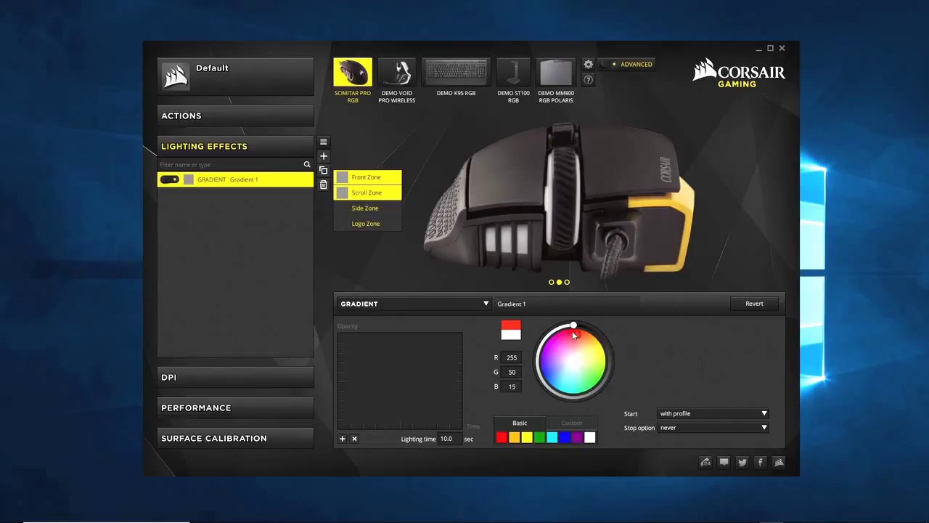
left_click(343, 438)
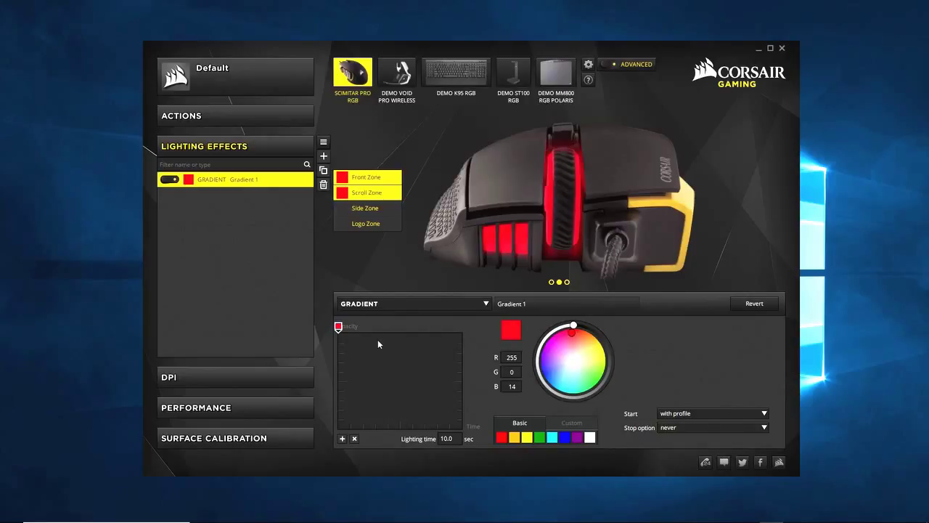
left_click(343, 438)
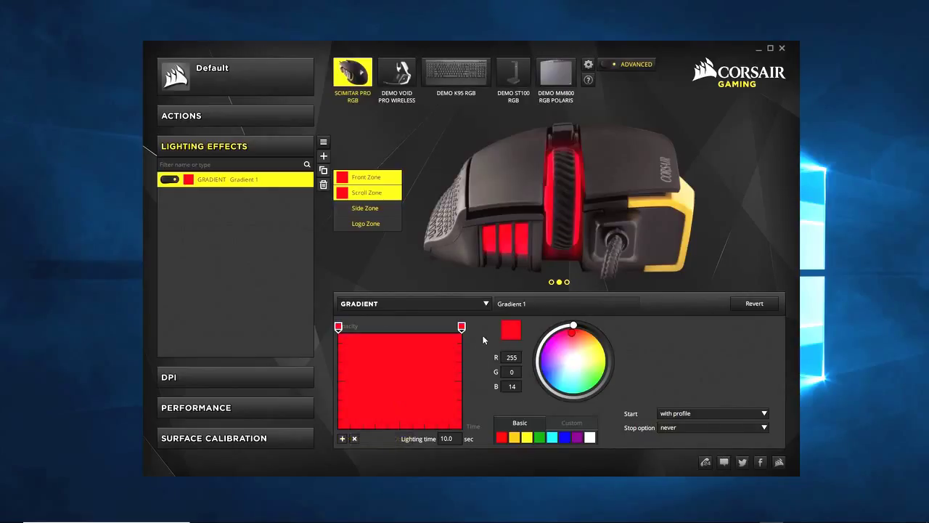
left_click_drag(462, 327, 357, 378)
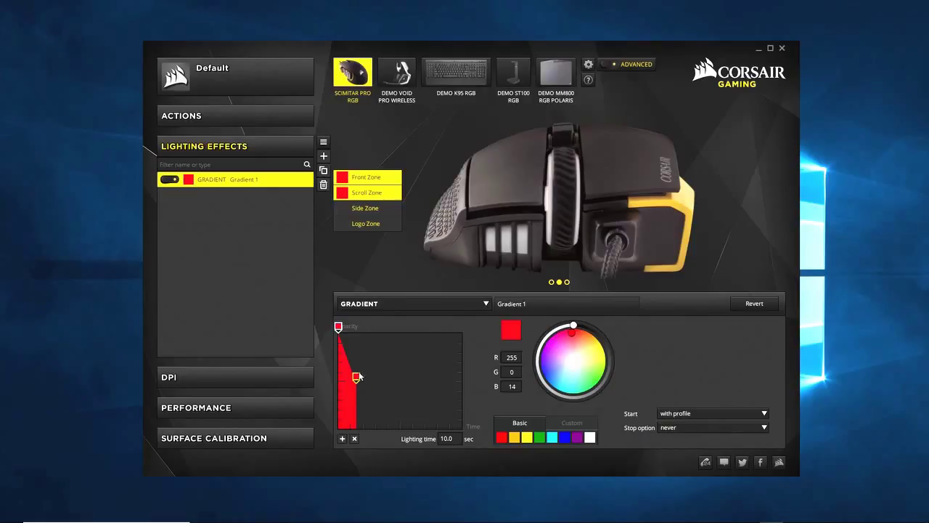
mouse_move(359, 376)
left_mouse_down()
mouse_move(363, 342)
mouse_move(358, 376)
left_mouse_up()
Add two magenta gradient points (R 218, G 0, B 255), the first at full opacity and the second at about half opacity
left_click(341, 438)
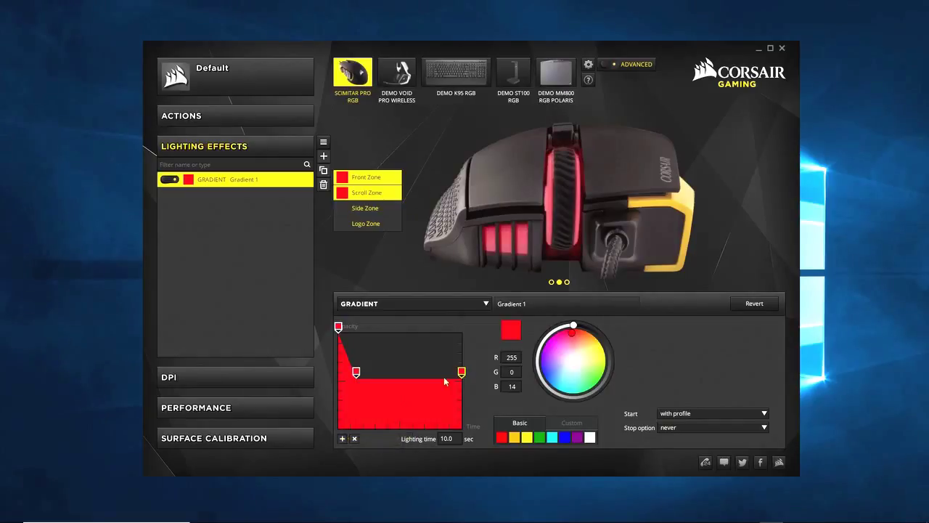
left_click_drag(460, 371, 375, 328)
left_click_drag(569, 332, 546, 354)
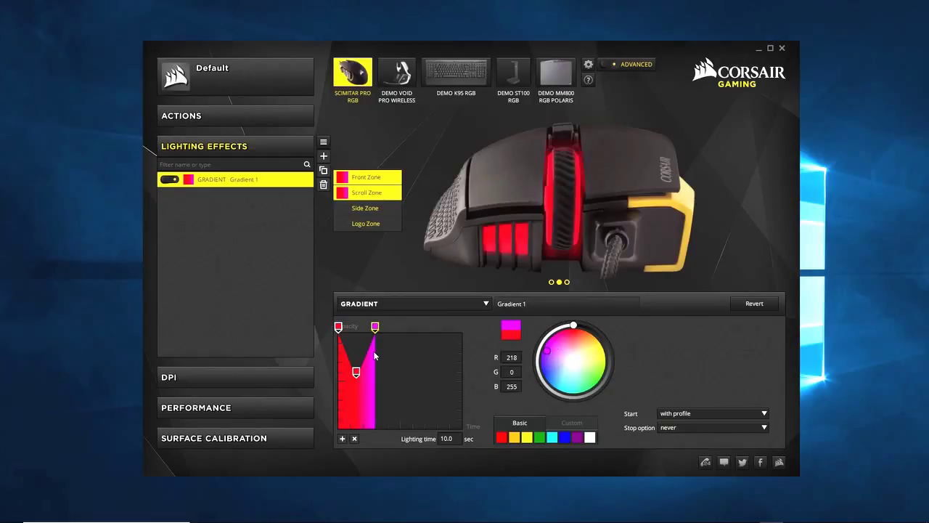
left_click(342, 438)
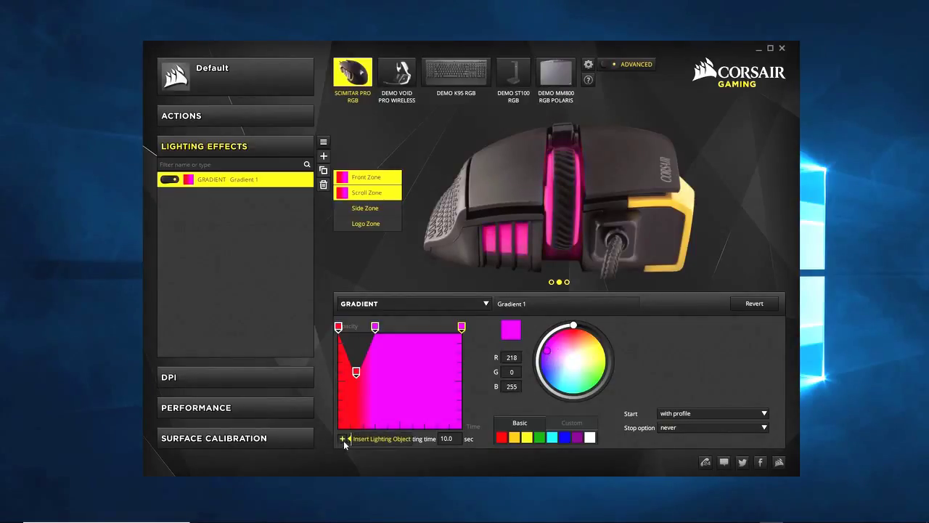
left_click_drag(460, 326, 395, 371)
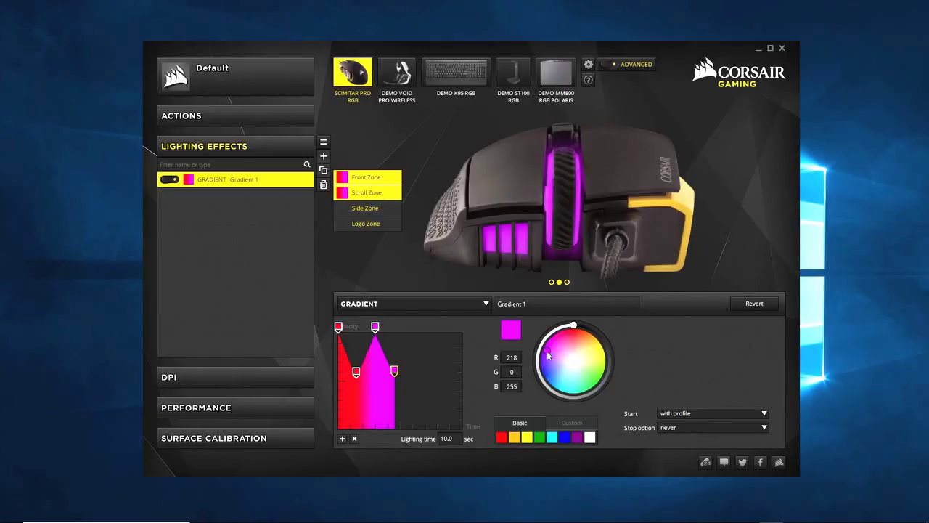
Add two blue gradient points (R 13, G 0, B 255), the first at full opacity and the second at about half opacity
left_click(345, 440)
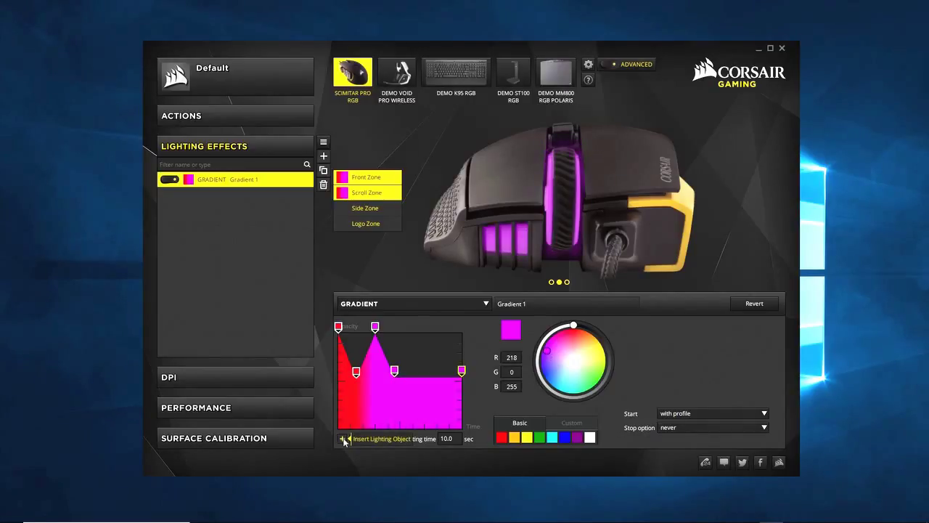
left_click_drag(464, 374, 413, 328)
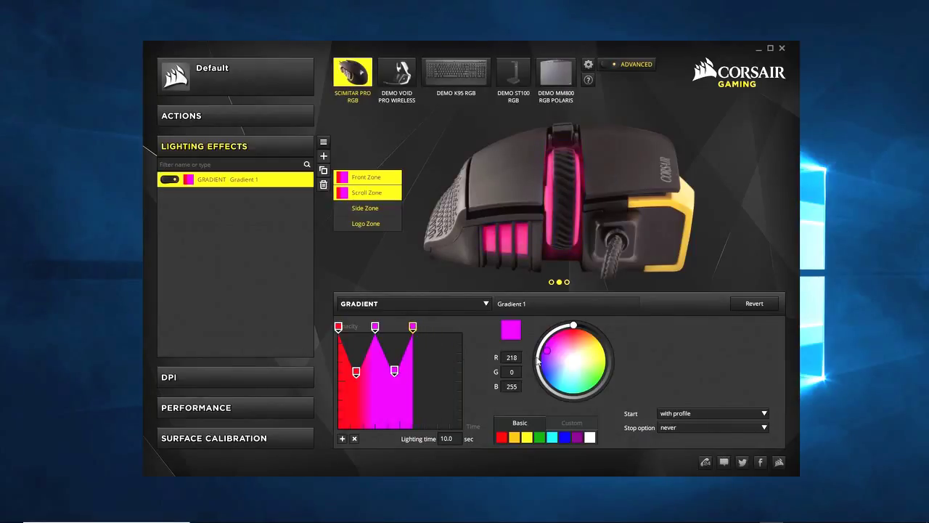
mouse_move(538, 361)
left_mouse_down()
mouse_move(544, 357)
mouse_move(549, 381)
mouse_move(540, 383)
left_mouse_up()
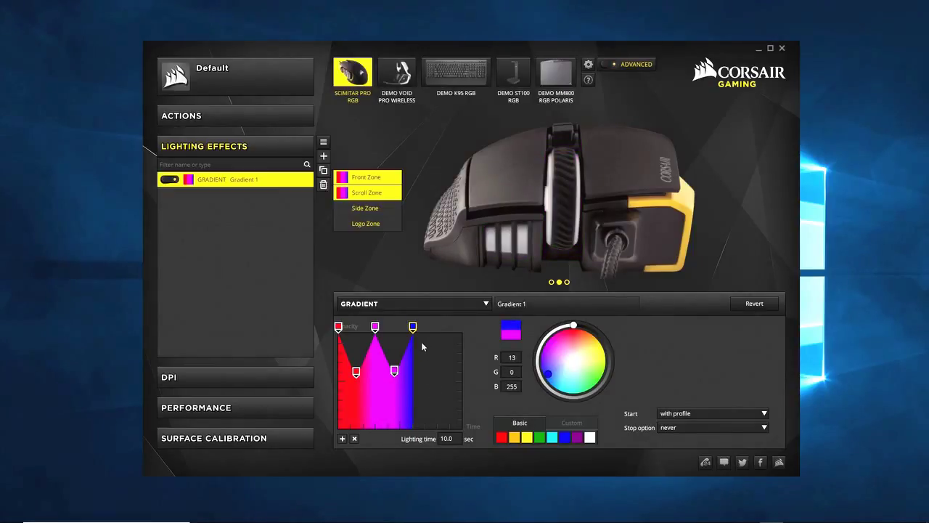
left_click(342, 438)
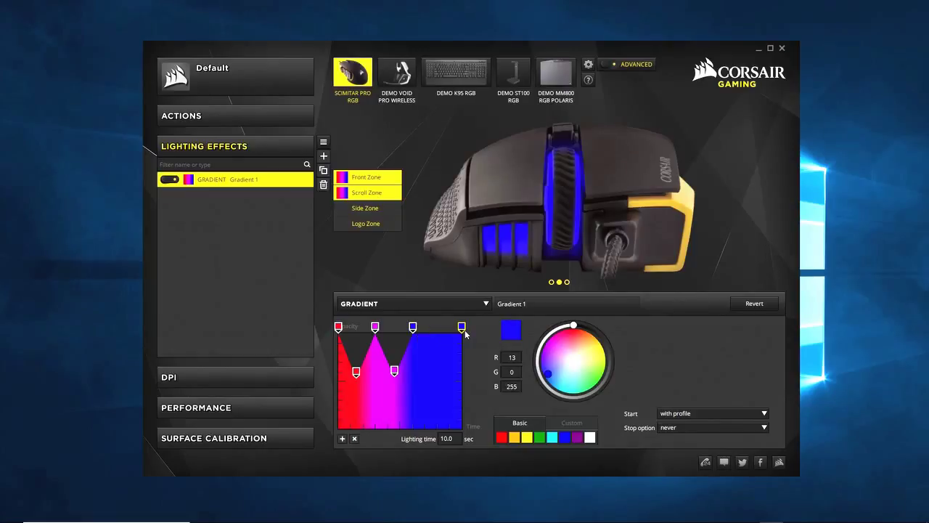
left_click_drag(460, 330, 426, 368)
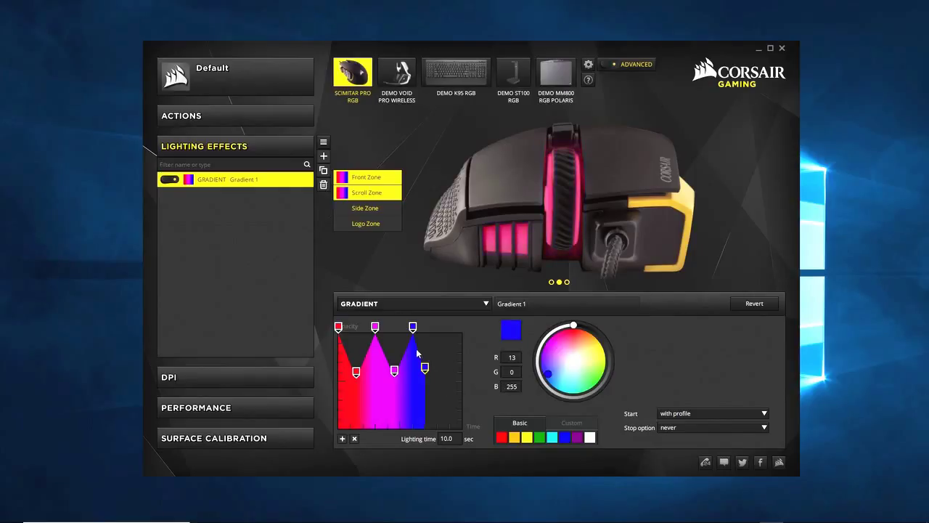
Add a full-opacity gradient point after the blue ones and colour it green (R 6, G 255, B 0)
left_click(342, 439)
left_click_drag(462, 368, 437, 328)
left_click_drag(438, 328, 442, 328)
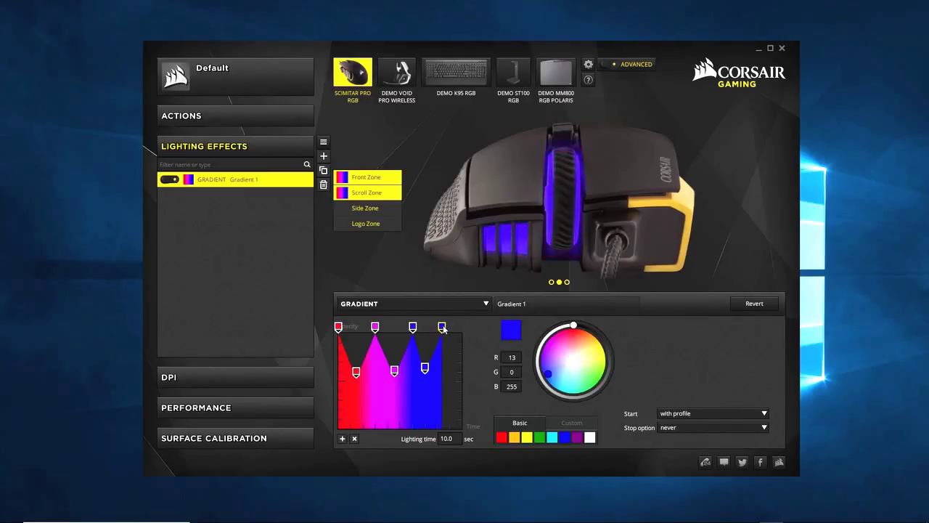
left_click_drag(548, 373, 607, 383)
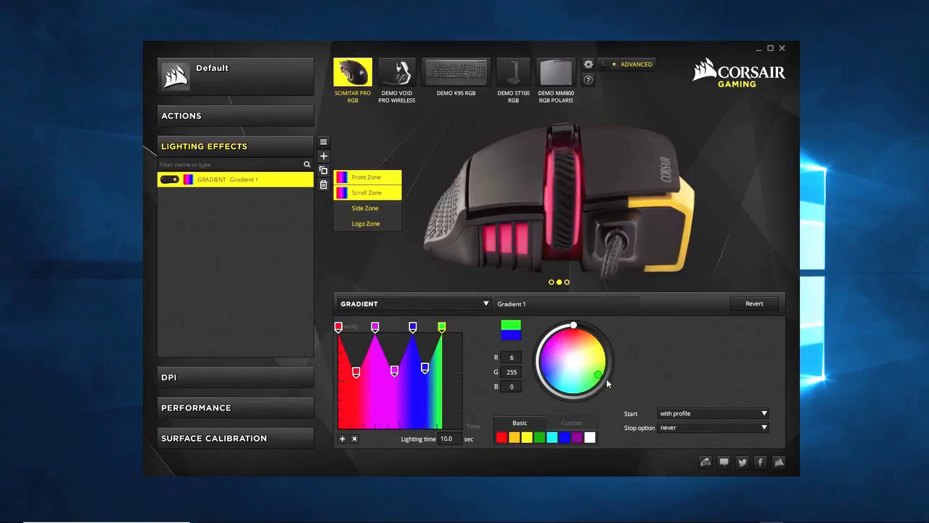
Add a final point at the end of the gradient, lower it to nearly zero opacity and colour it yellow (R 216, G 255, B 0)
left_click(342, 438)
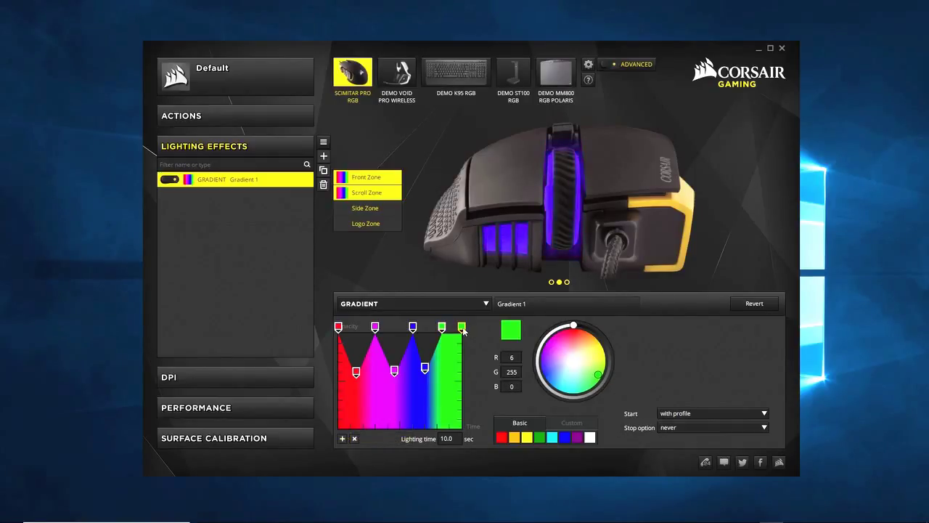
left_click_drag(461, 327, 462, 422)
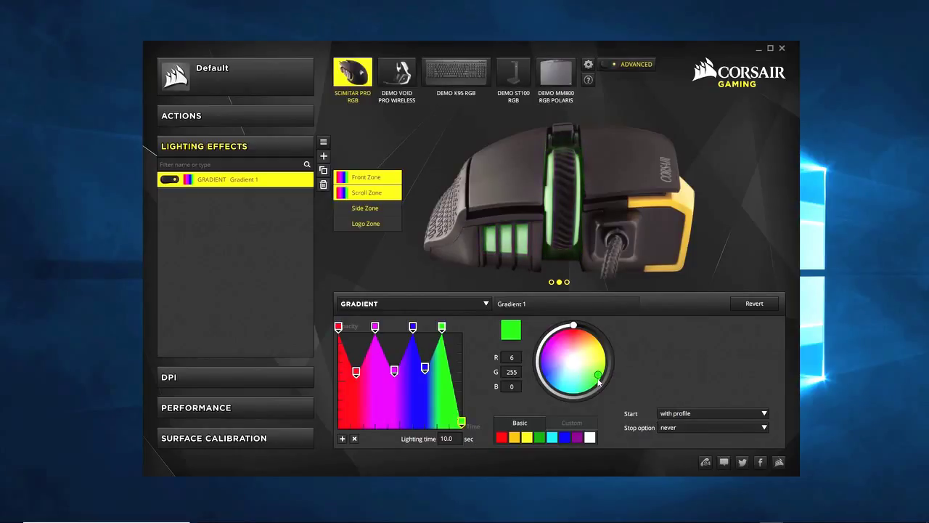
left_click_drag(599, 382, 604, 348)
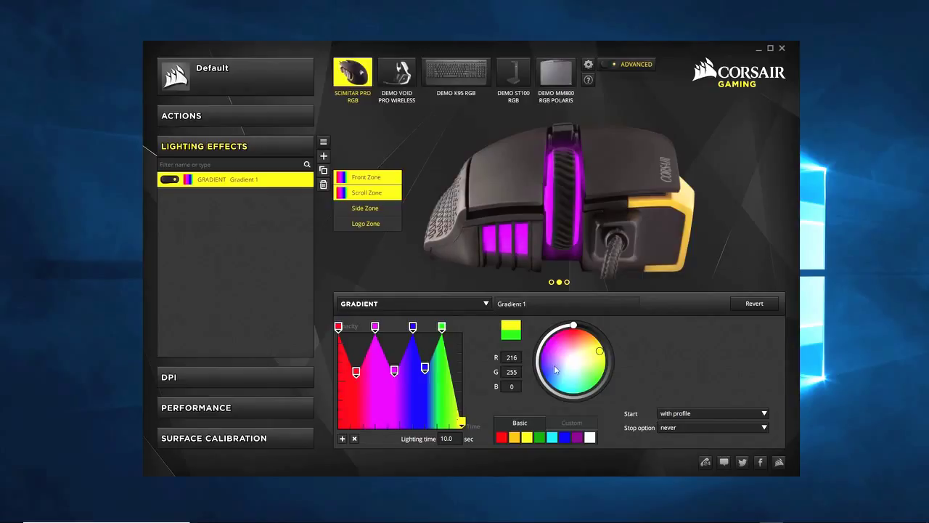
Try lighting times of 5 and 0.1 seconds for the gradient
left_click(441, 439)
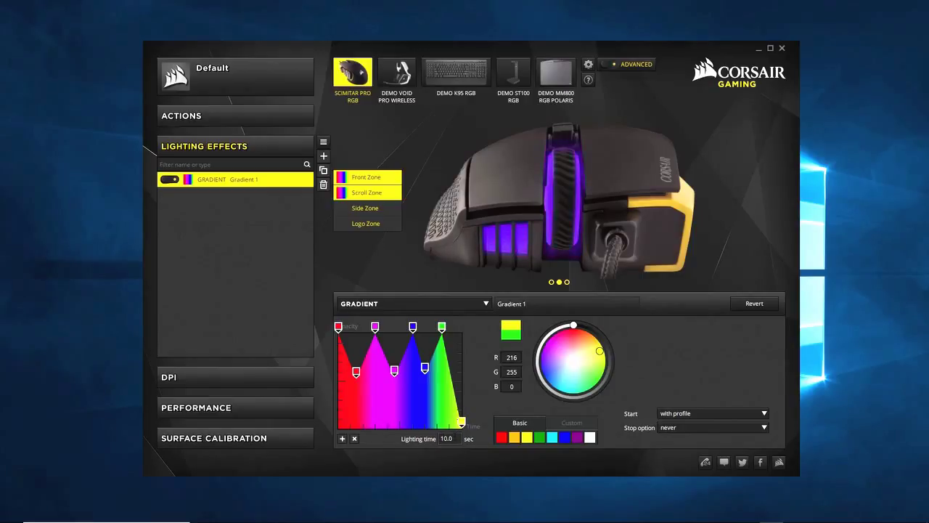
type("5")
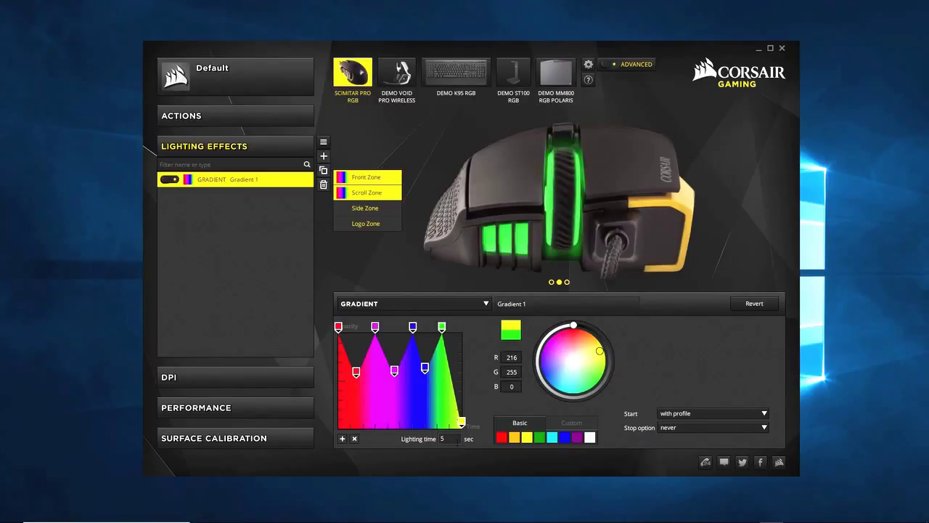
left_click(444, 438)
type("0.1")
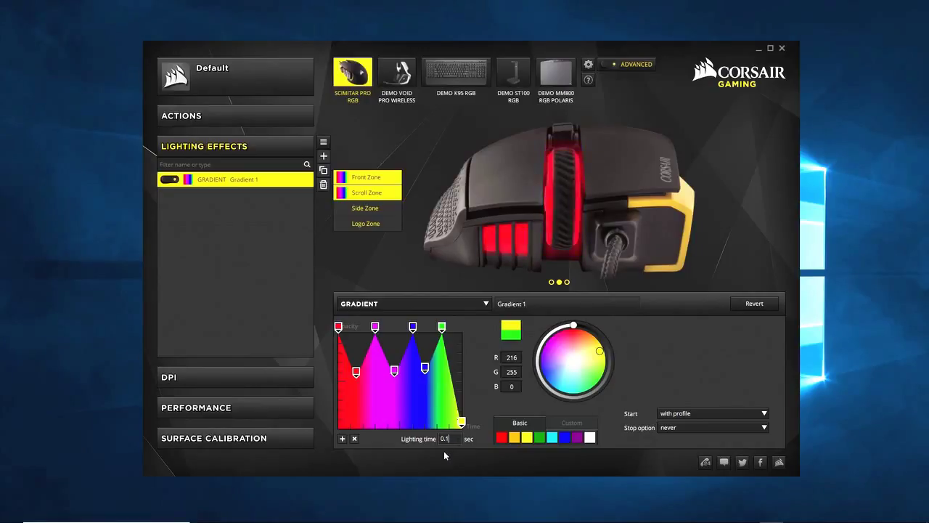
Set the gradient's lighting time to 25 seconds and collapse the lighting effects section
key("BackSpace")
key("BackSpace")
key("BackSpace")
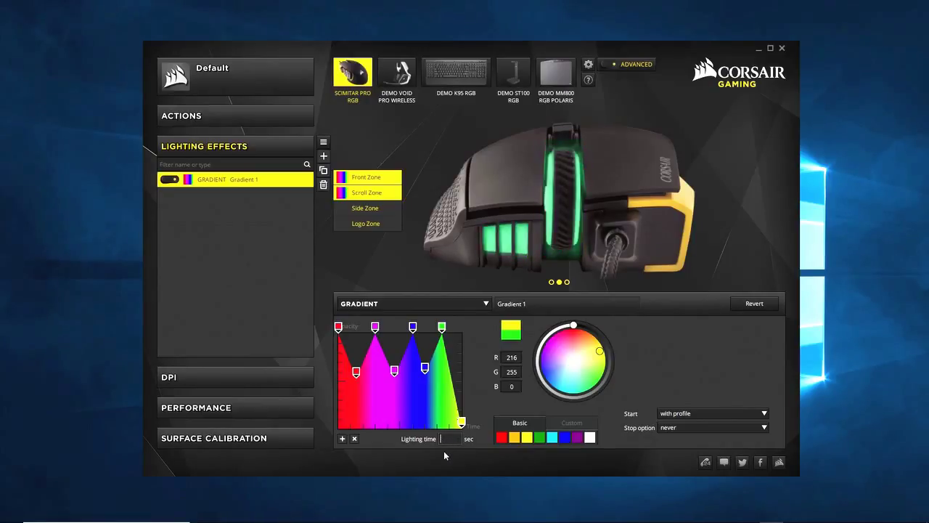
type("25")
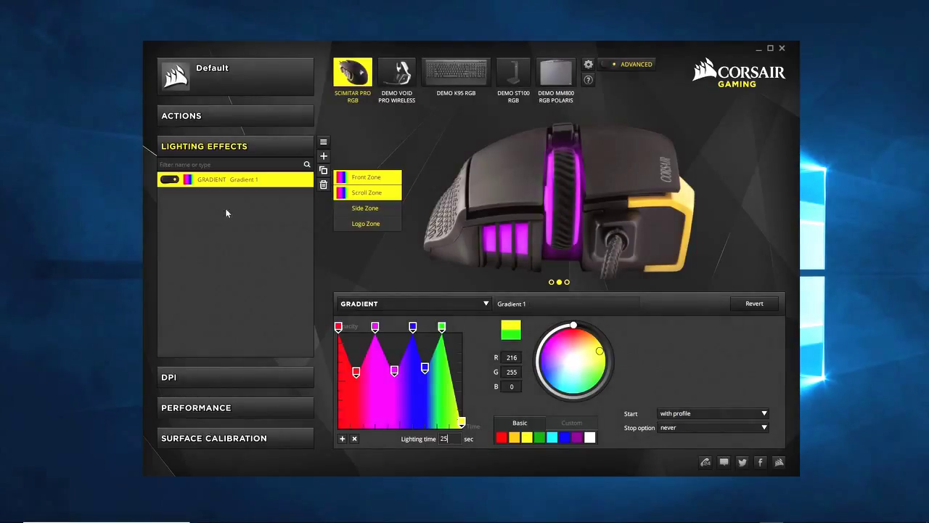
left_click(225, 147)
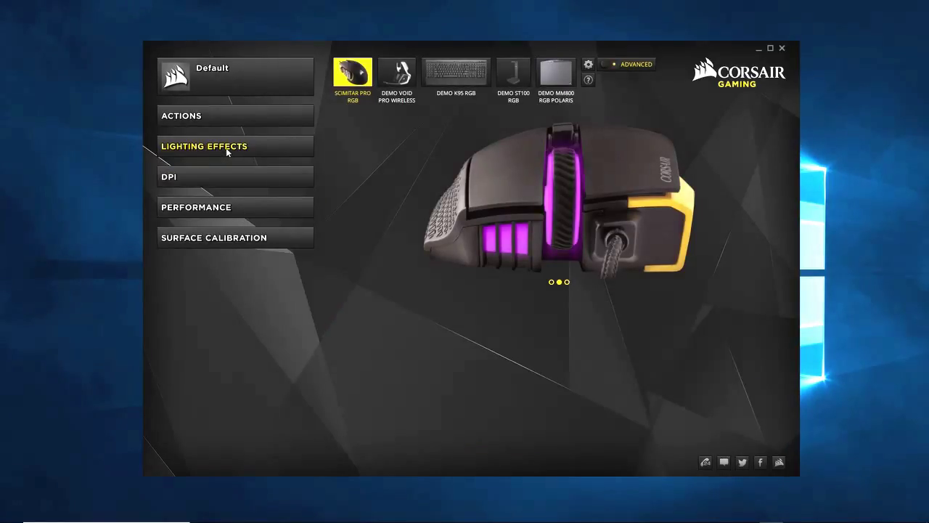
Open the DPI settings and try X DPI values of 1920 and 3640 for the green third stage
left_click(180, 179)
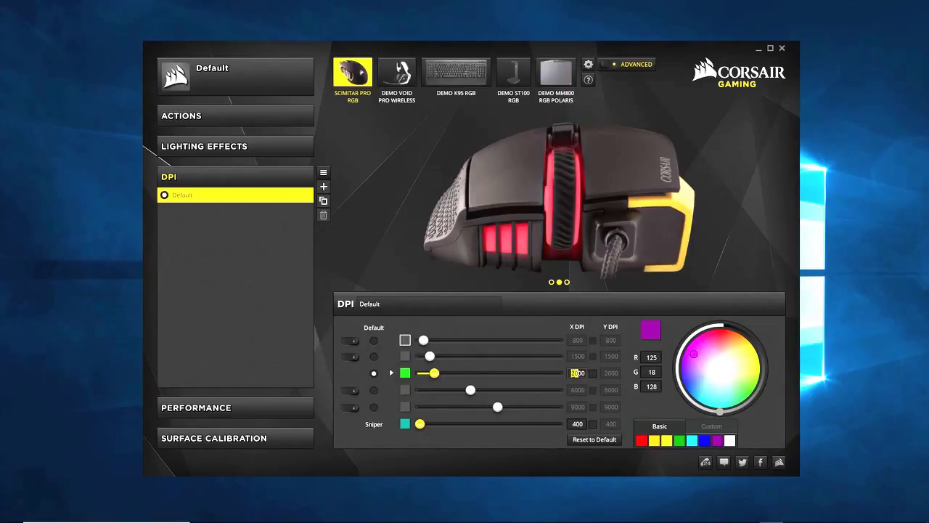
double_click(582, 373)
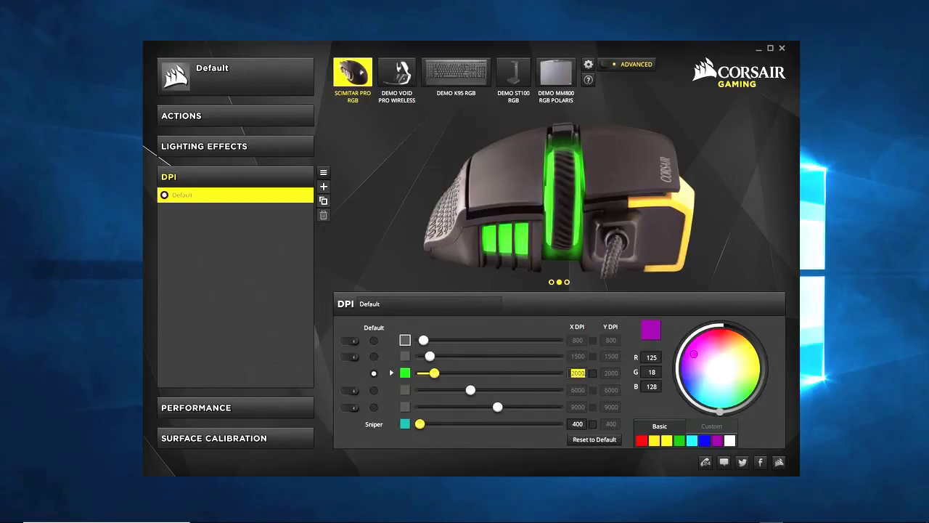
type("1920")
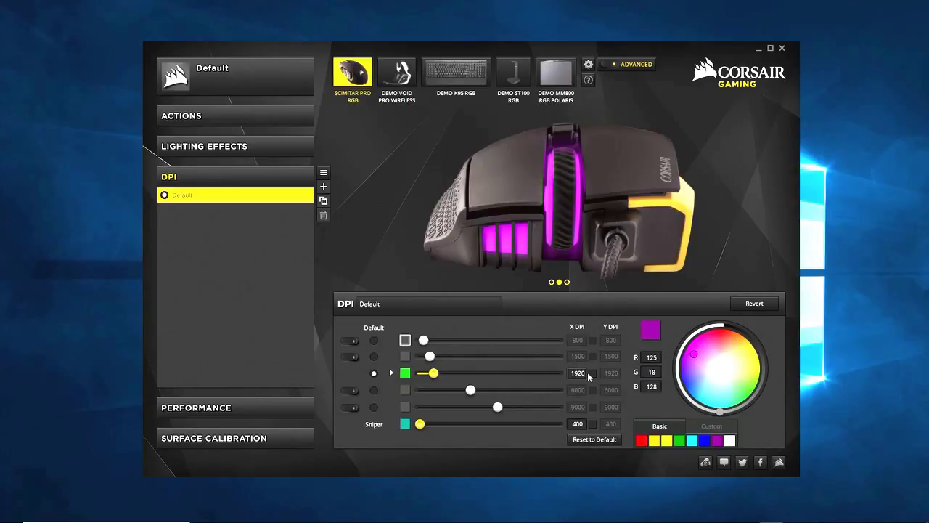
key("ctrl+a")
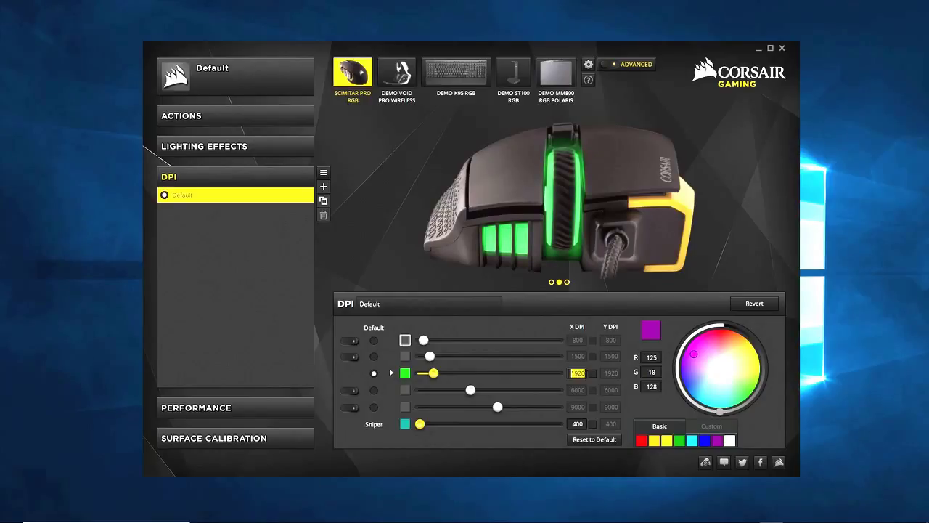
type("36")
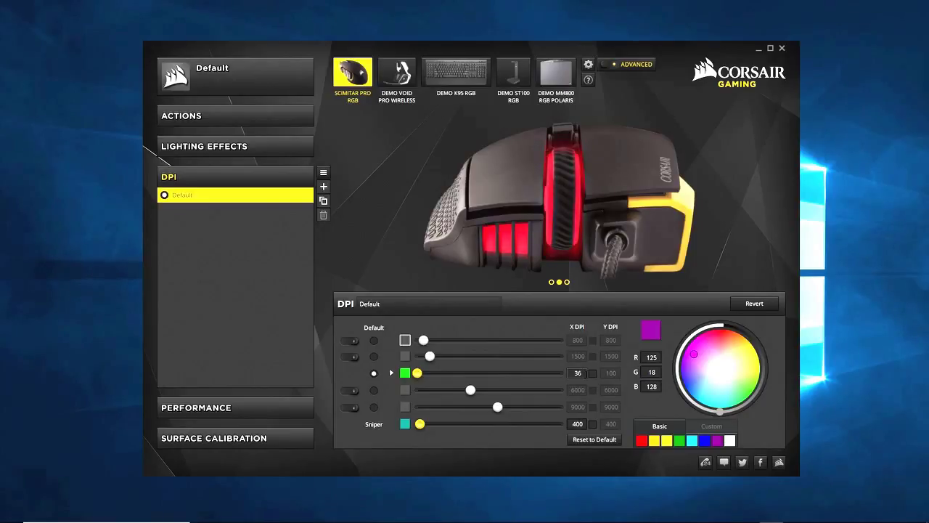
type("40")
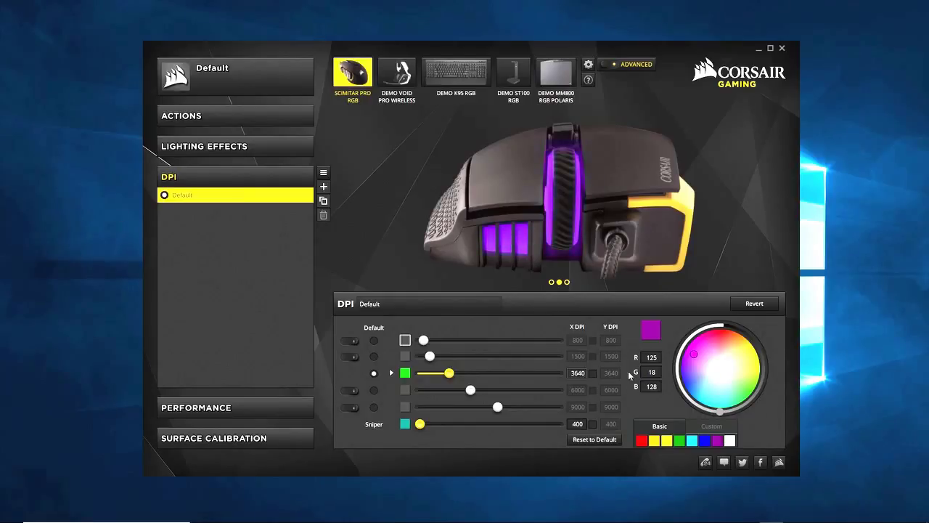
Set the X DPI of the green third stage to 2000
double_click(579, 372)
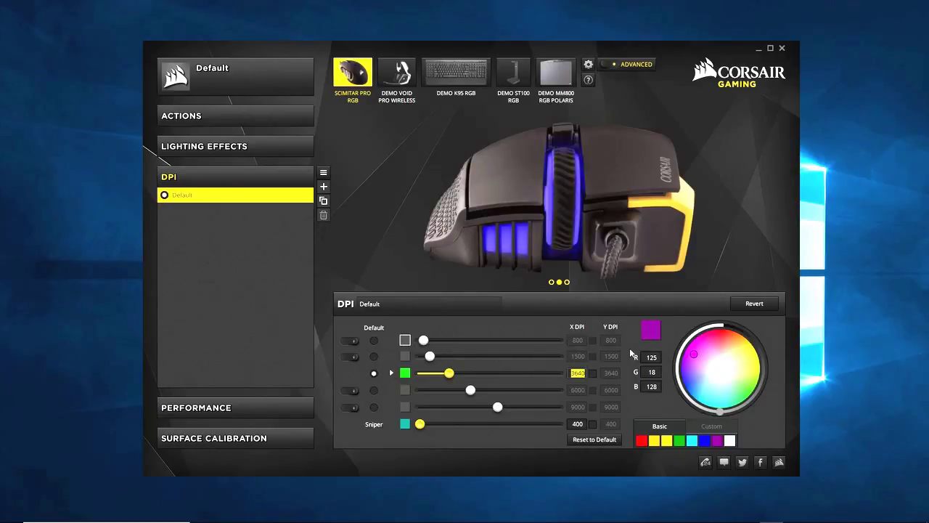
type("2000")
key("Return")
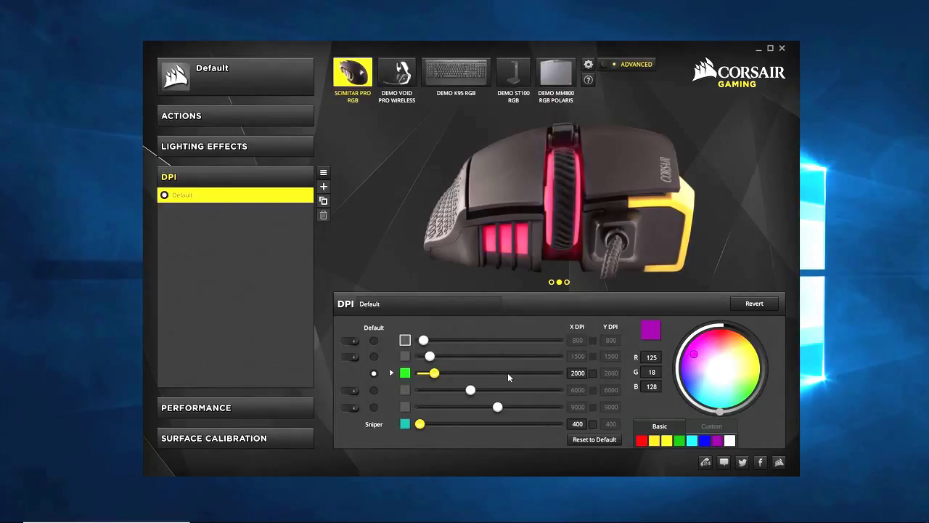
Enable the 800, 1500, 6000 and 9000 DPI stages and try the 800 stage as the default
left_click(350, 340)
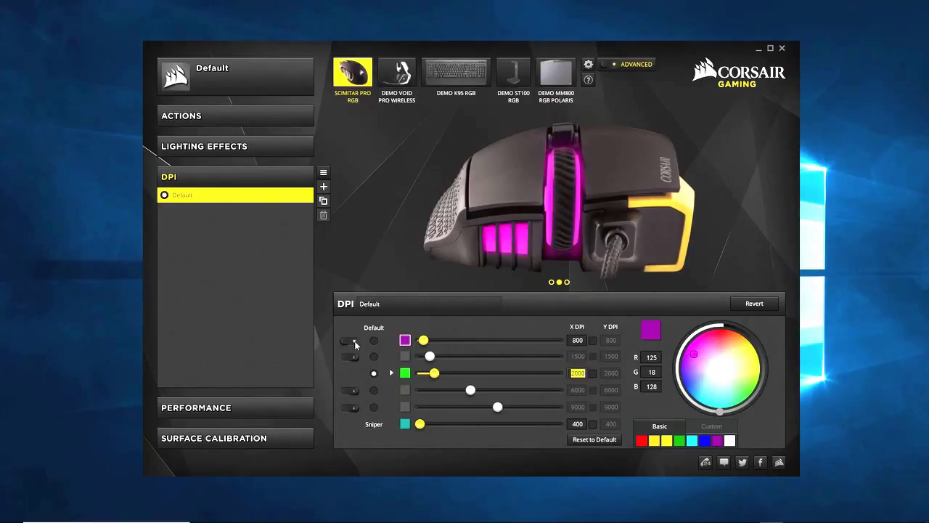
left_click(351, 356)
left_click(351, 390)
left_click(353, 408)
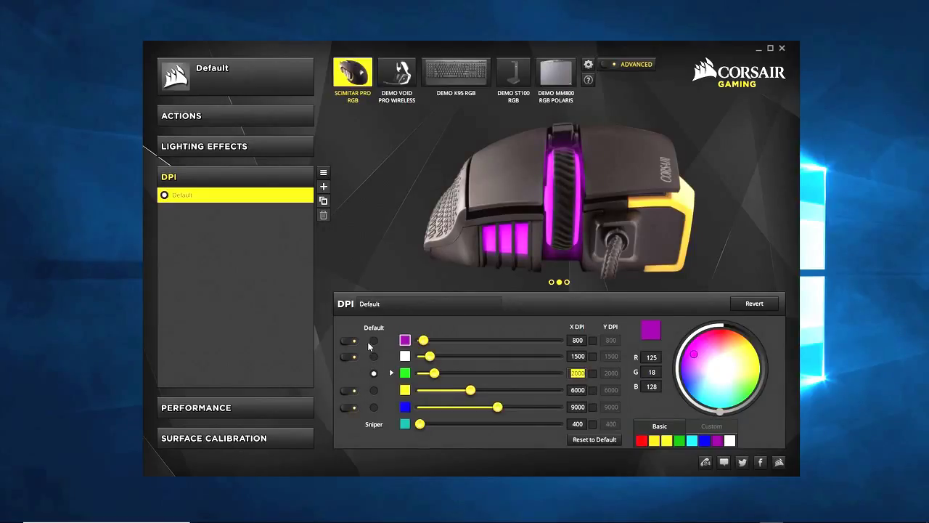
left_click(373, 339)
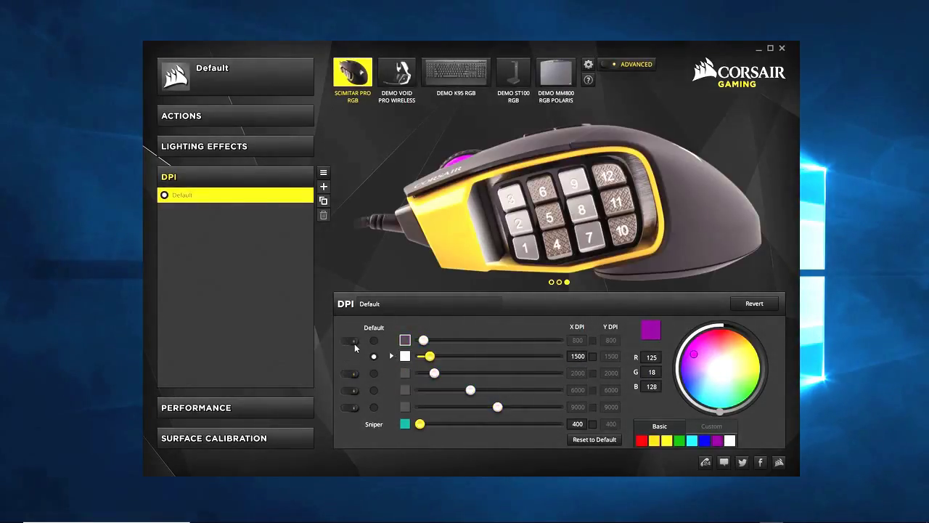
Enable all DPI stages and try the 800, 6000 and 9000 stages as default, finishing on 800
left_click(351, 390)
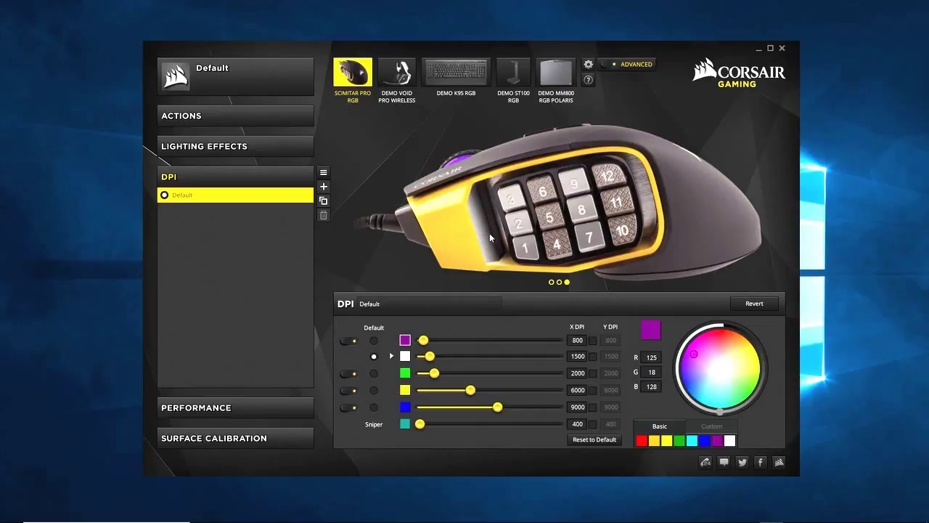
left_click(374, 340)
left_click(373, 390)
left_click(374, 408)
left_click(375, 339)
Disable the 1500, 2000, 6000 and 9000 DPI stages so that only the 800 default is enabled
left_click(348, 355)
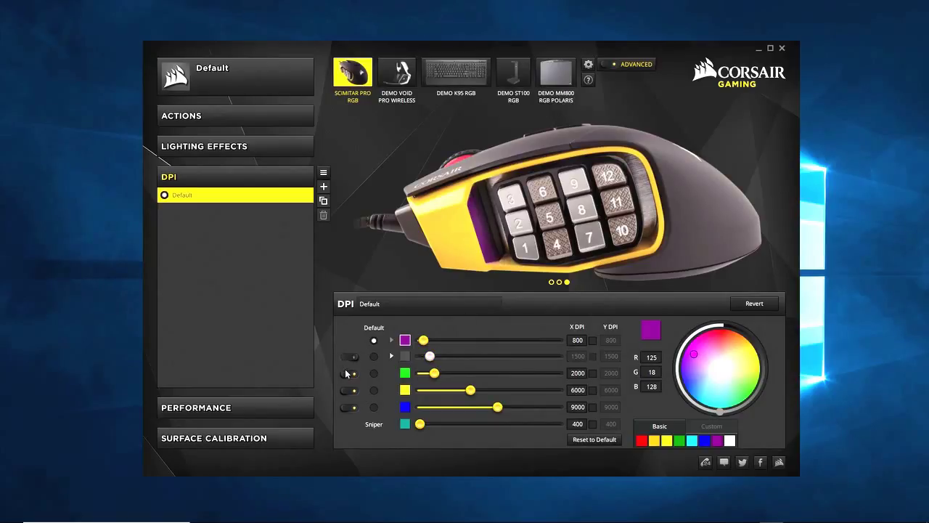
left_click(348, 373)
left_click(347, 407)
left_click(350, 390)
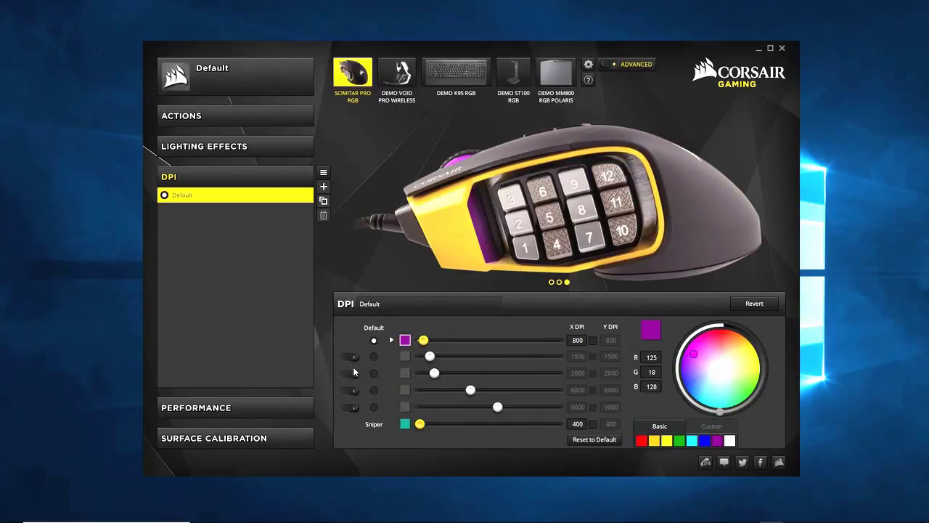
Switch the only enabled default DPI stage first to 9000 and finally to 2000, disabling the other stages
left_click(375, 407)
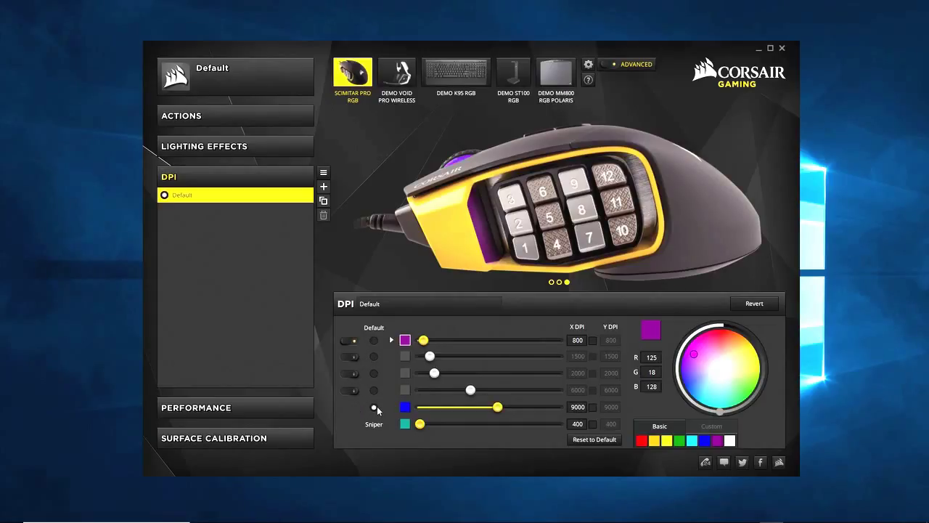
left_click(349, 340)
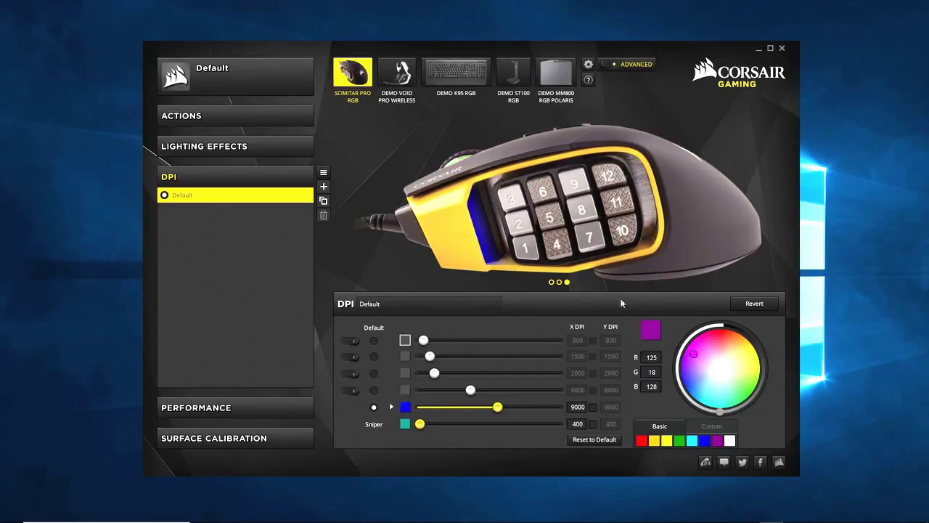
left_click(351, 373)
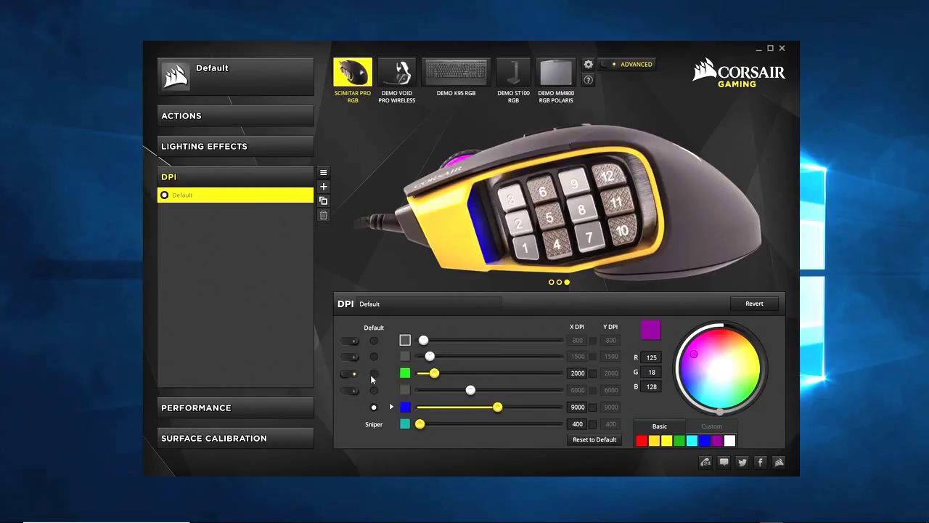
left_click(374, 374)
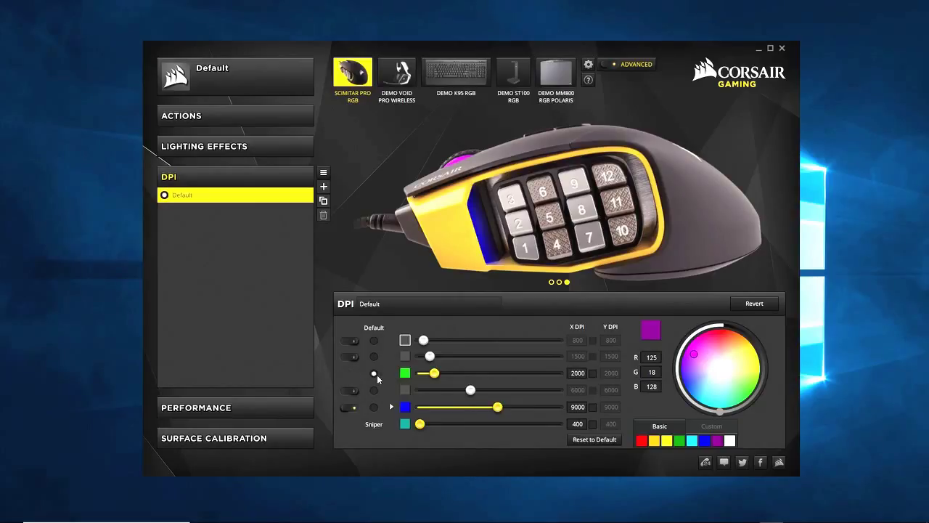
left_click(350, 408)
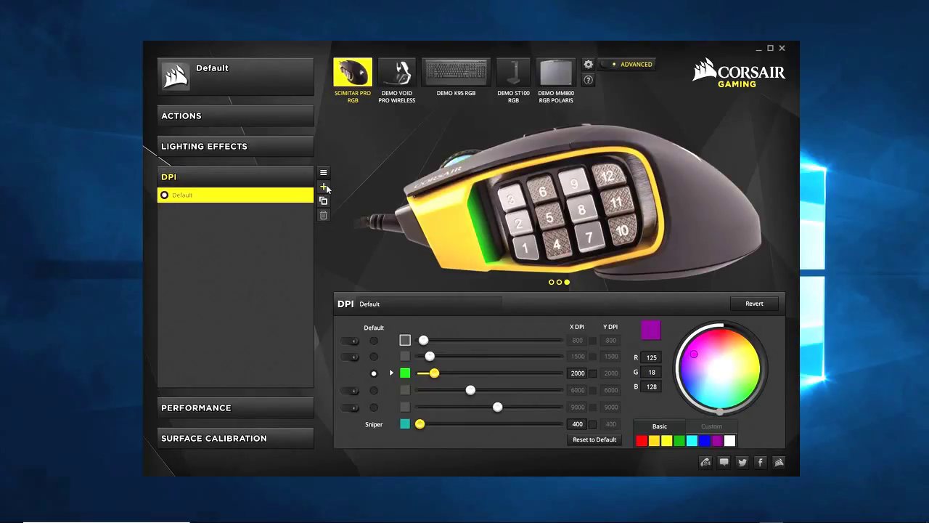
Review the Gradient 1 lighting effect, the DPI stages and the mouse's performance settings
left_click(192, 148)
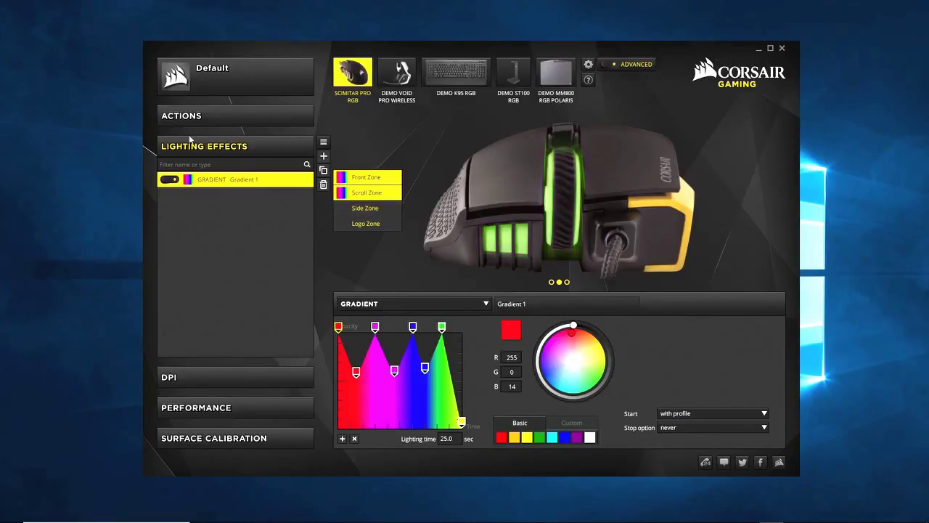
left_click(198, 378)
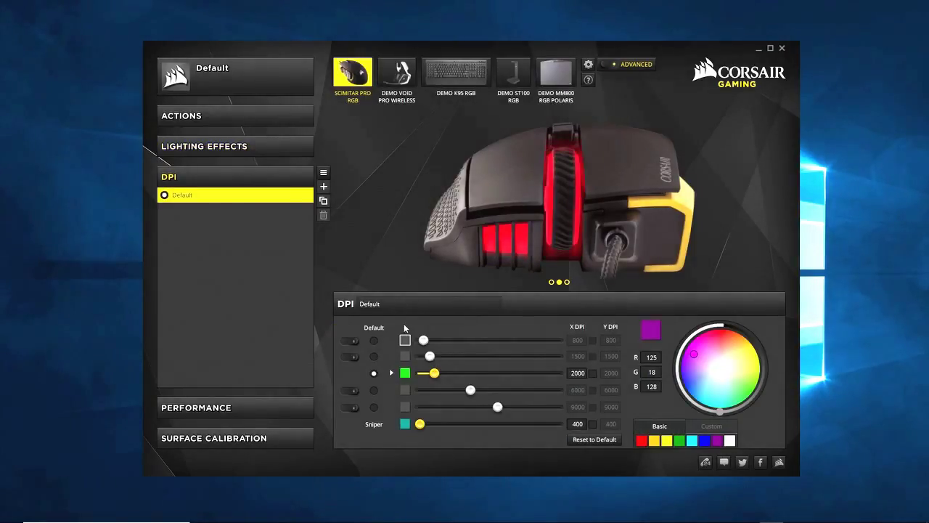
left_click(240, 408)
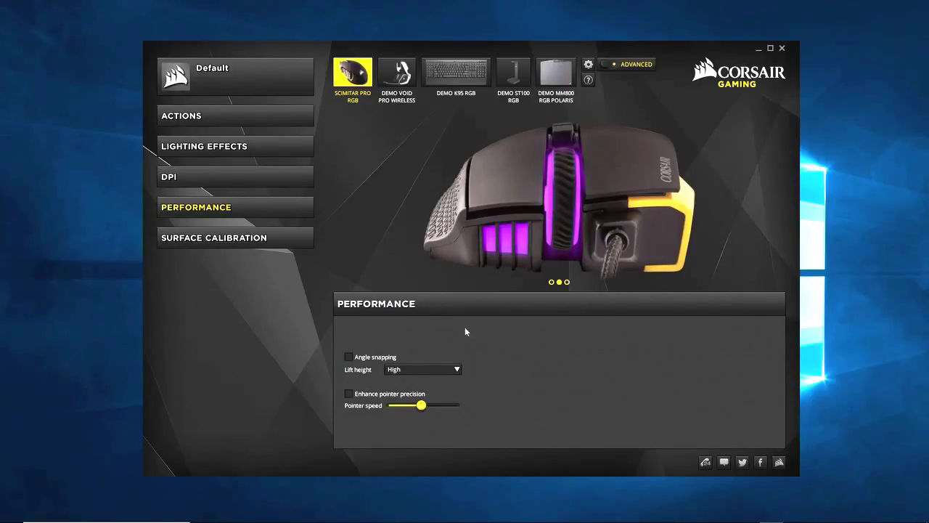
Calibrate the mouse to its surface by moving the calibration icon in quick circles within the green speed area
left_click(222, 239)
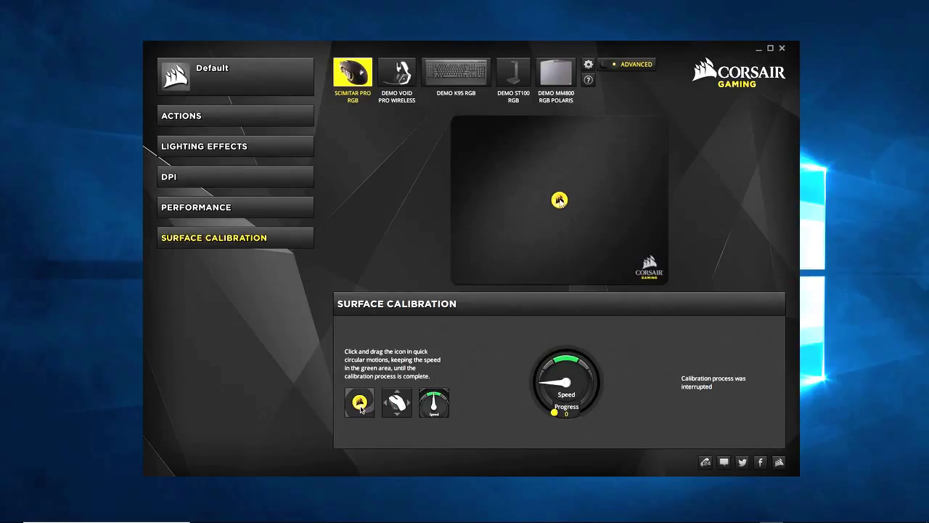
mouse_move(559, 200)
left_mouse_down()
mouse_move(550, 191)
mouse_move(552, 205)
mouse_move(559, 201)
left_mouse_up()
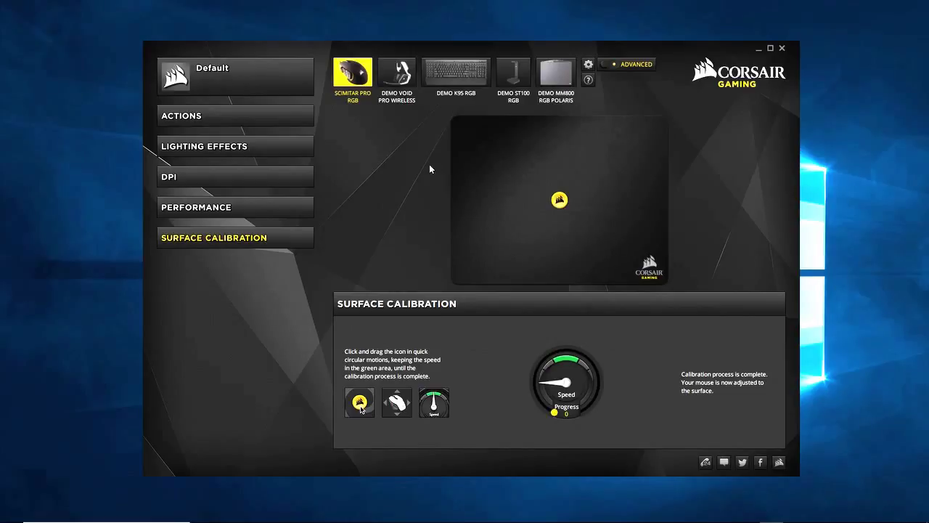
mouse_move(559, 201)
left_mouse_down()
mouse_move(591, 207)
mouse_move(573, 234)
mouse_move(550, 223)
mouse_move(588, 231)
mouse_move(552, 190)
mouse_move(574, 231)
mouse_move(548, 236)
mouse_move(559, 218)
left_mouse_up()
Open the Default profile's settings for editing
left_click(257, 79)
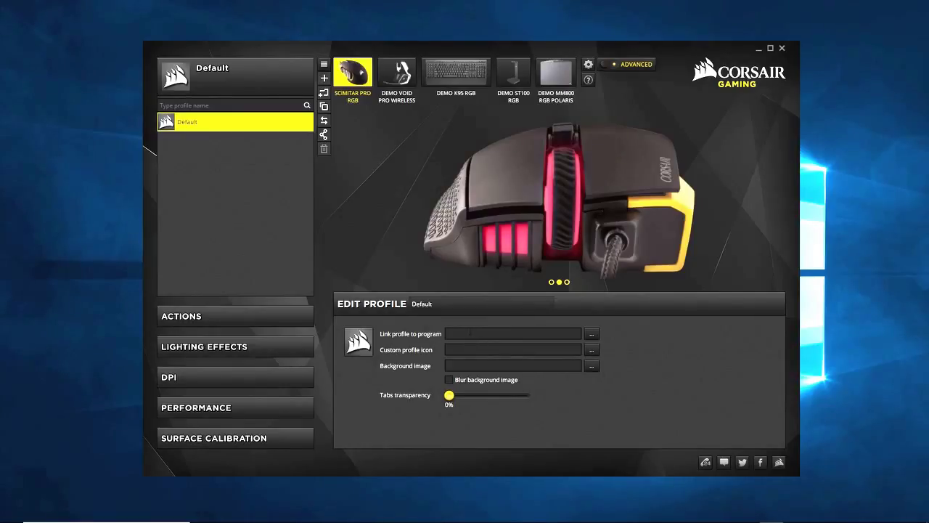